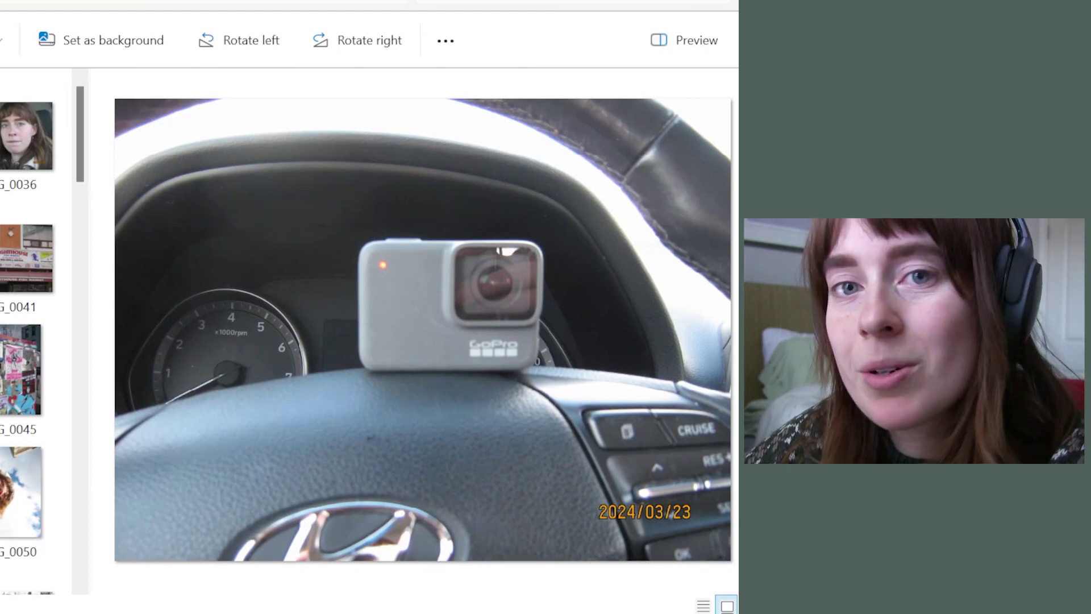
Look through the camera photos, from the car and street shots to the flash portraits taken in the bar
key(Right)
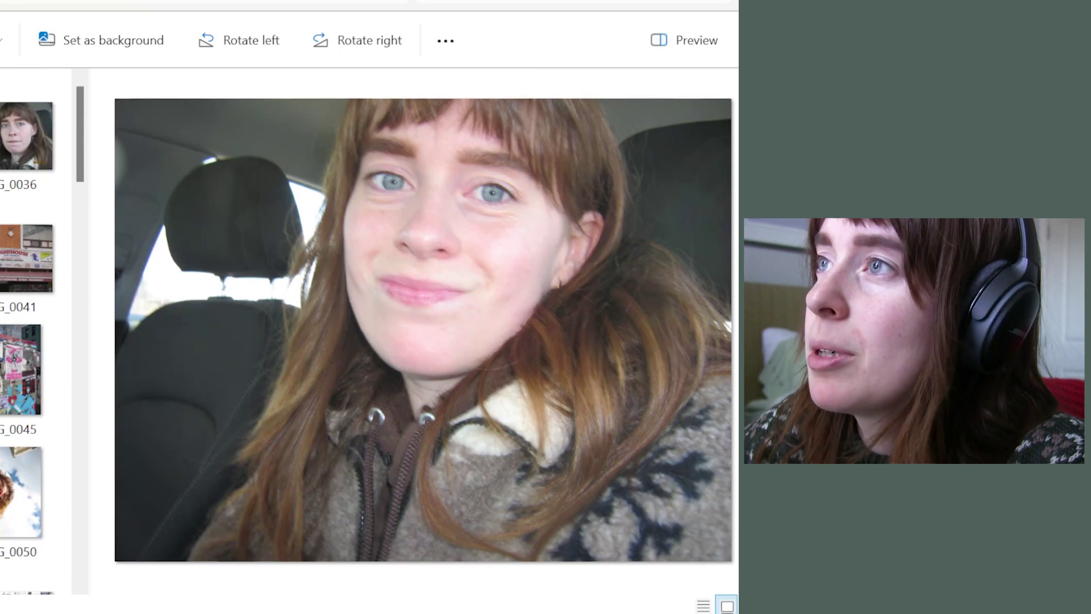
click(5, 284)
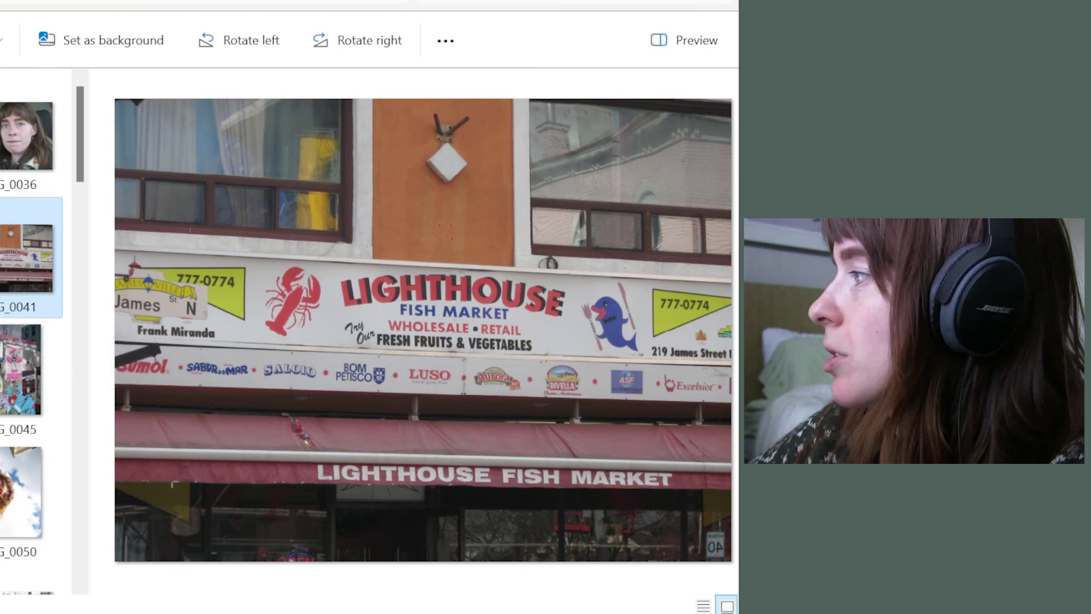
key(Right)
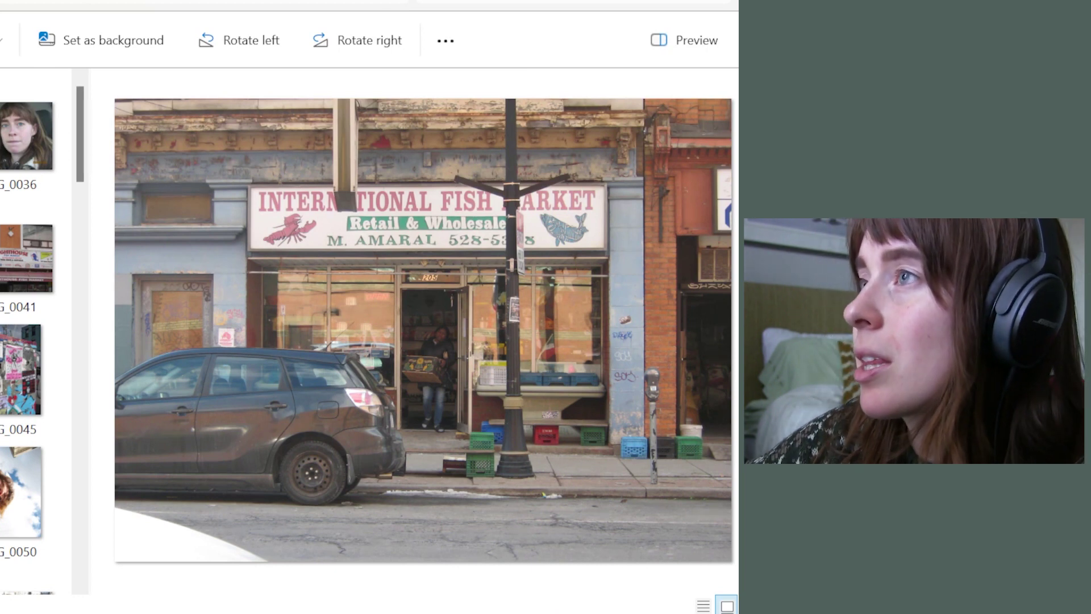
key(Right)
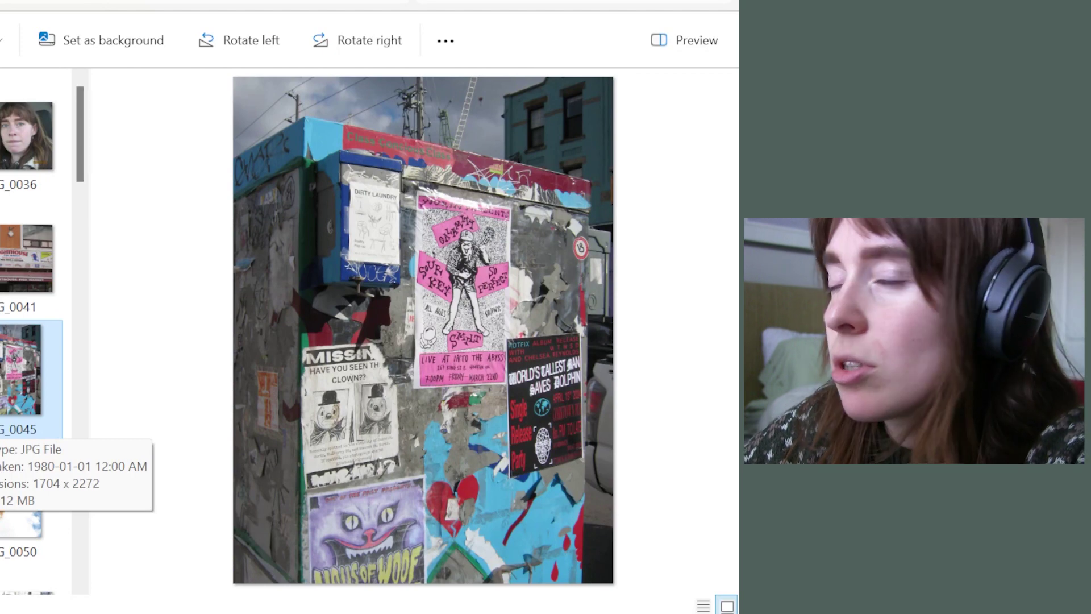
key(Right)
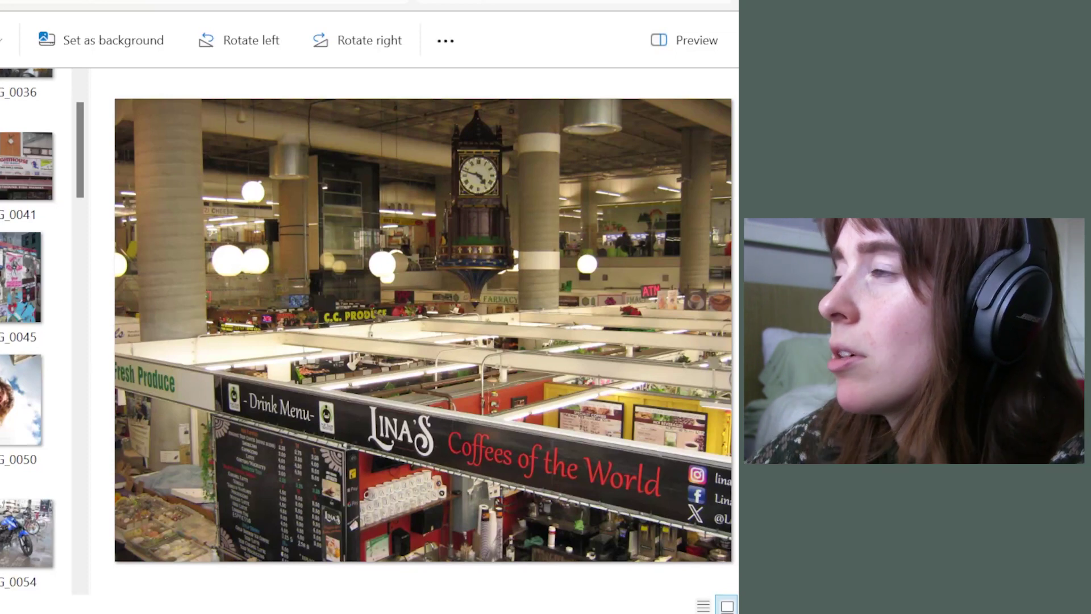
click(17, 535)
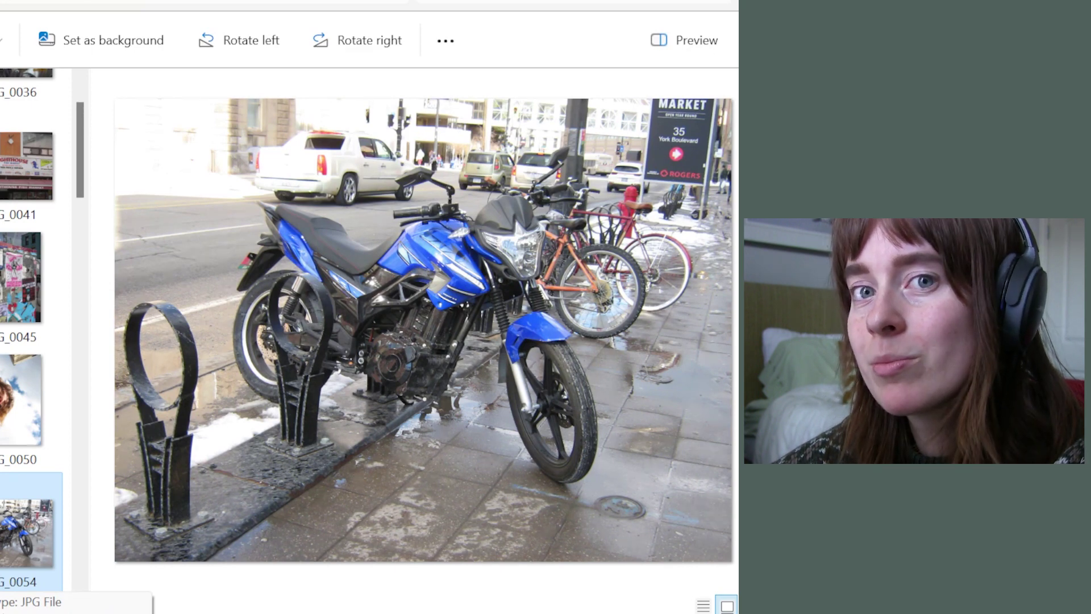
key(Down)
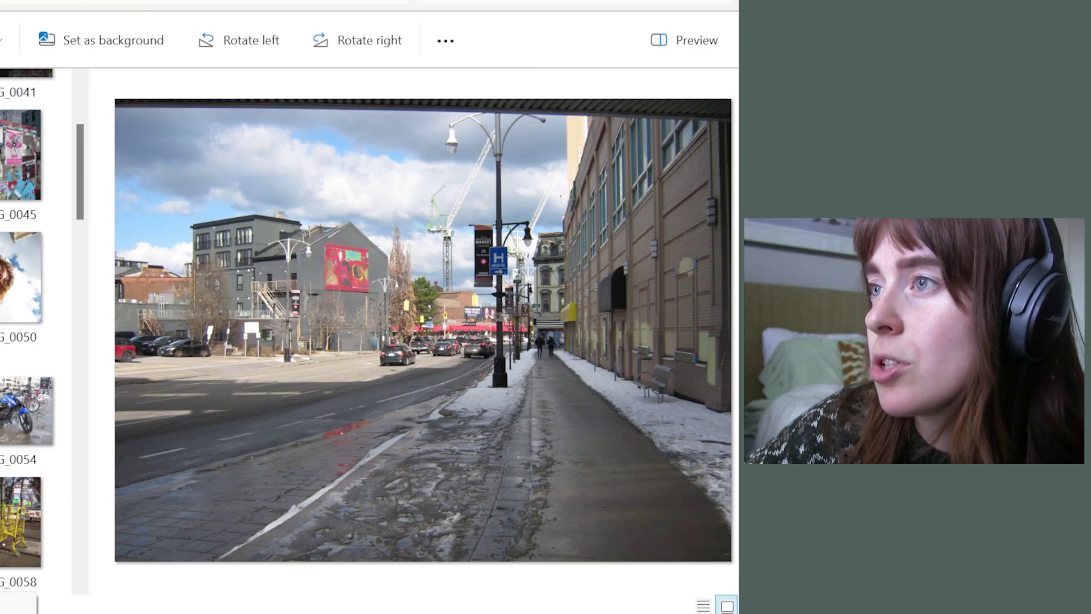
key(Right)
key(Right)
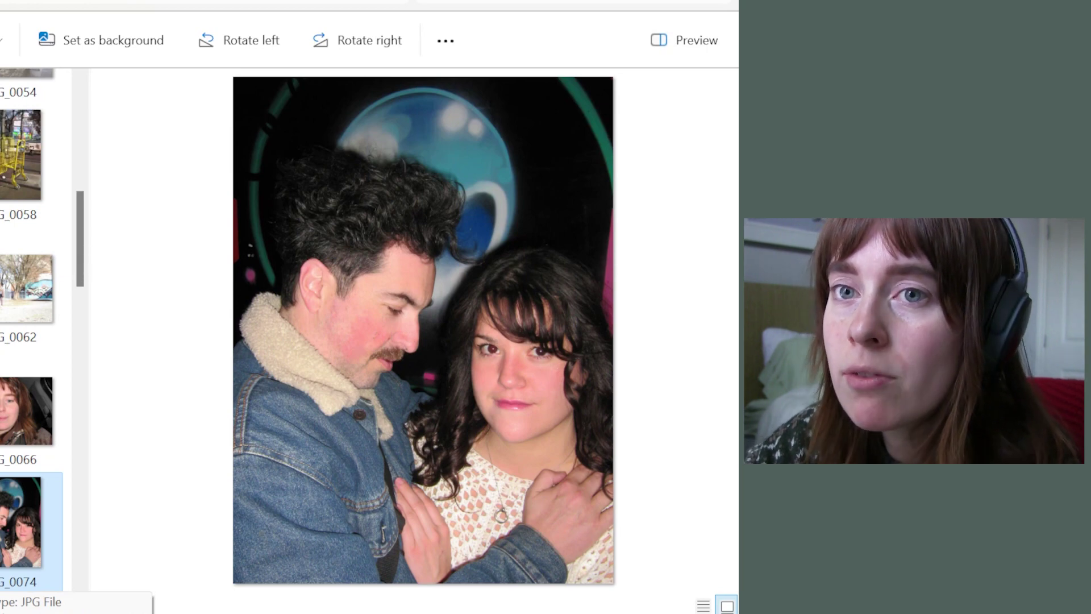
key(Down)
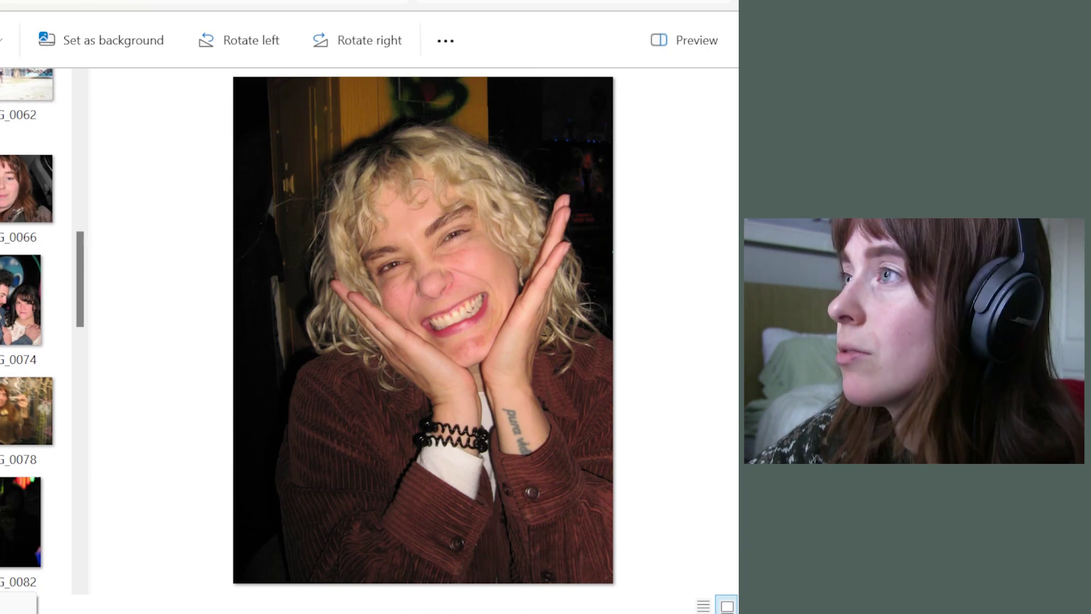
key(Down)
key(Down)
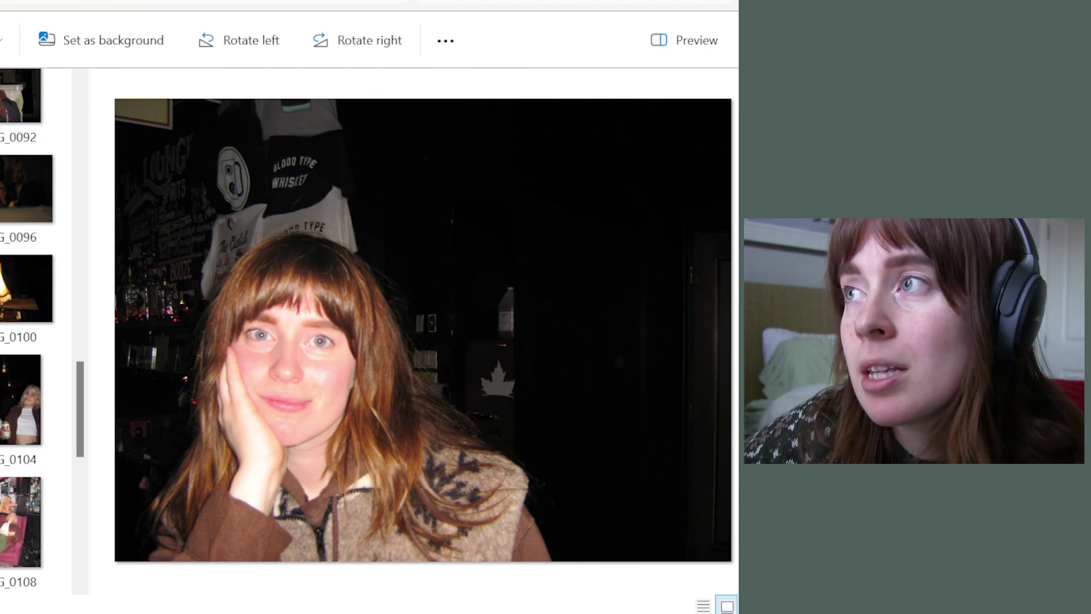
key(Right)
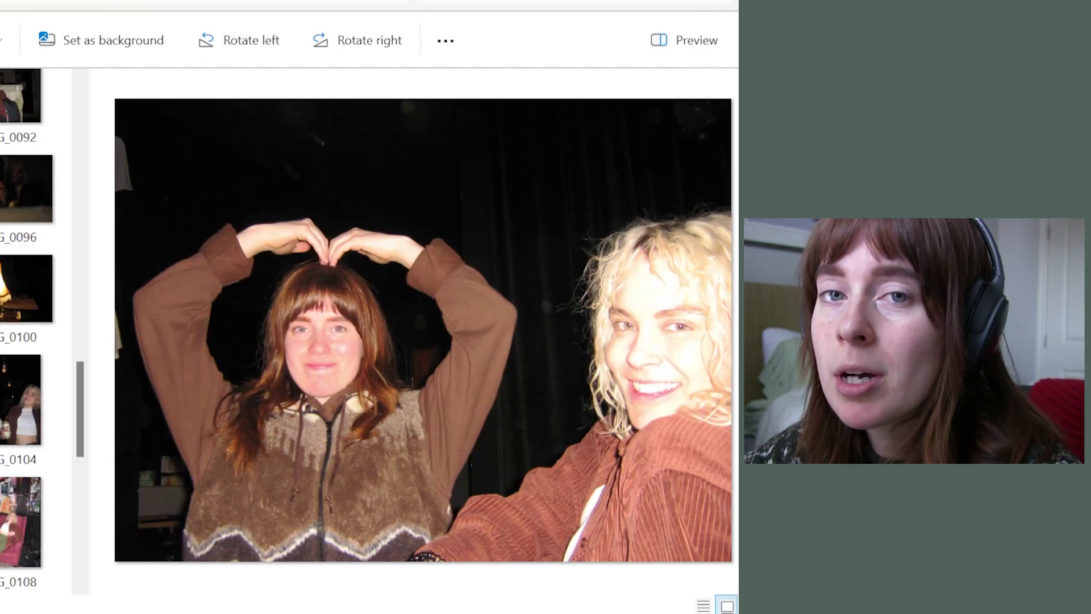
key(Right)
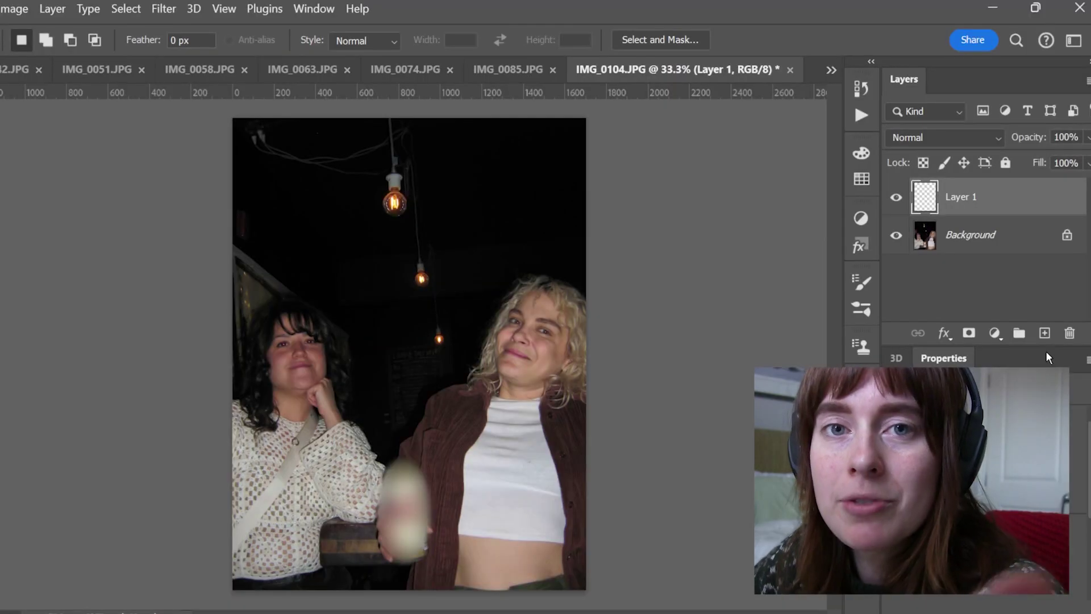
Switch to Photoshop, unlock the background layer of IMG_0104.JPG, and add a Vibrance adjustment layer above it
click(1071, 235)
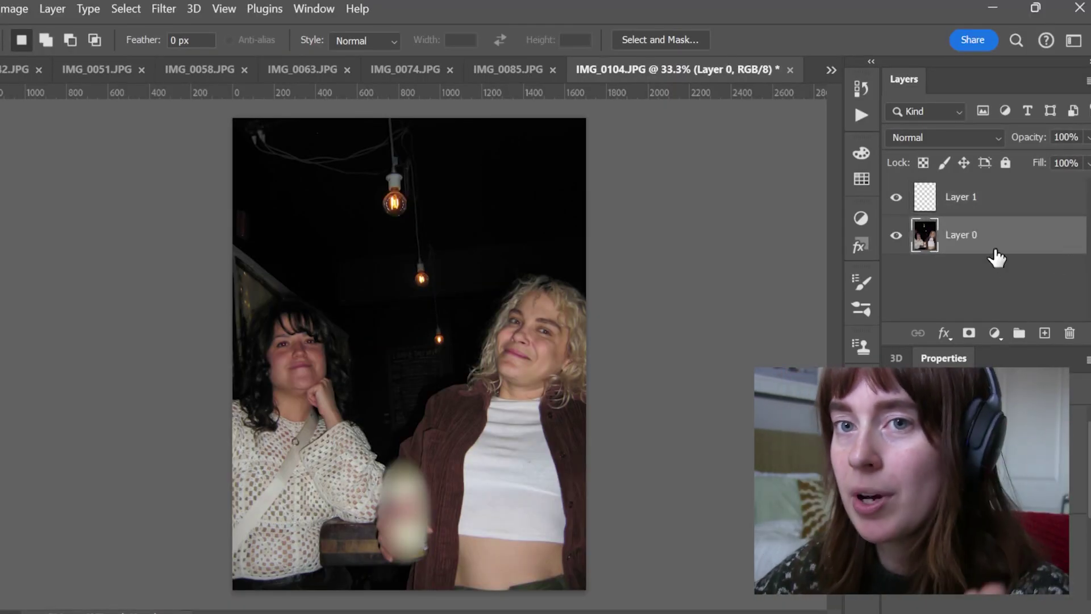
click(994, 334)
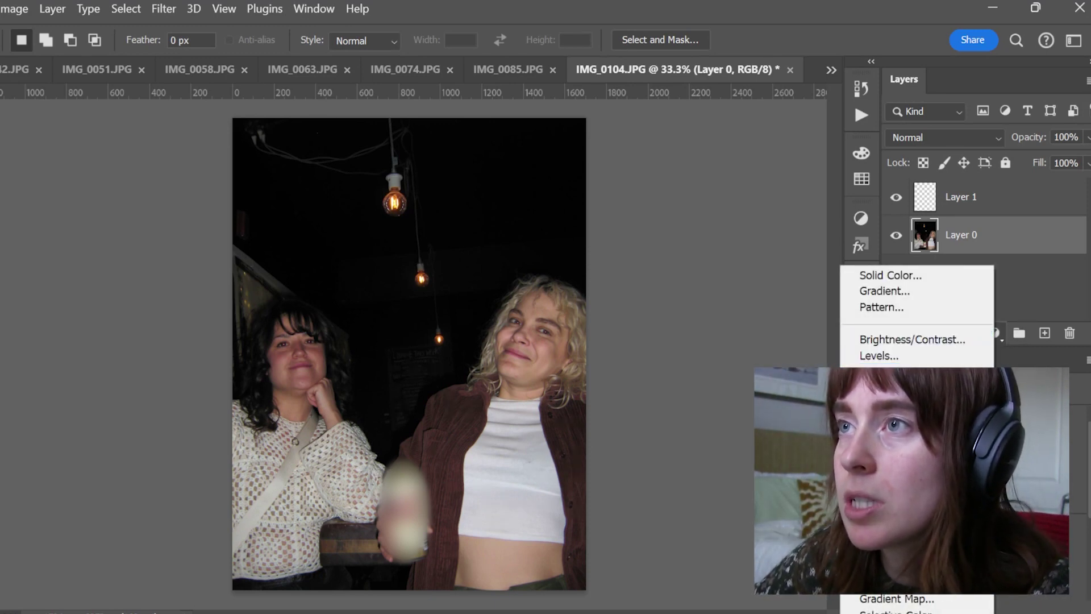
click(909, 420)
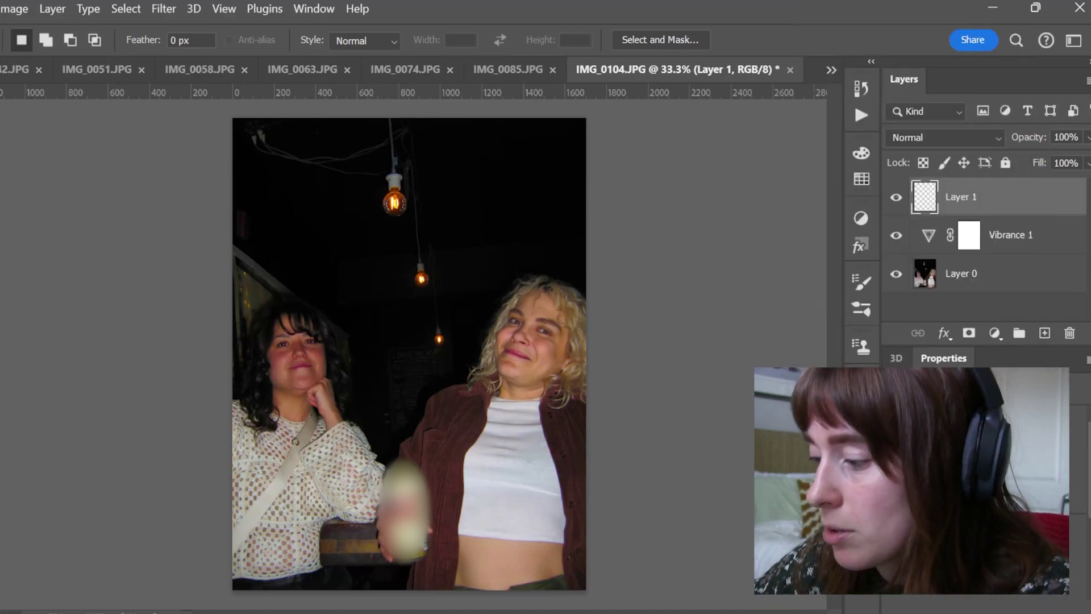
Set up the Brush tool with a soft round tip at 0% hardness and 155 px for painting on Layer 1
key(b)
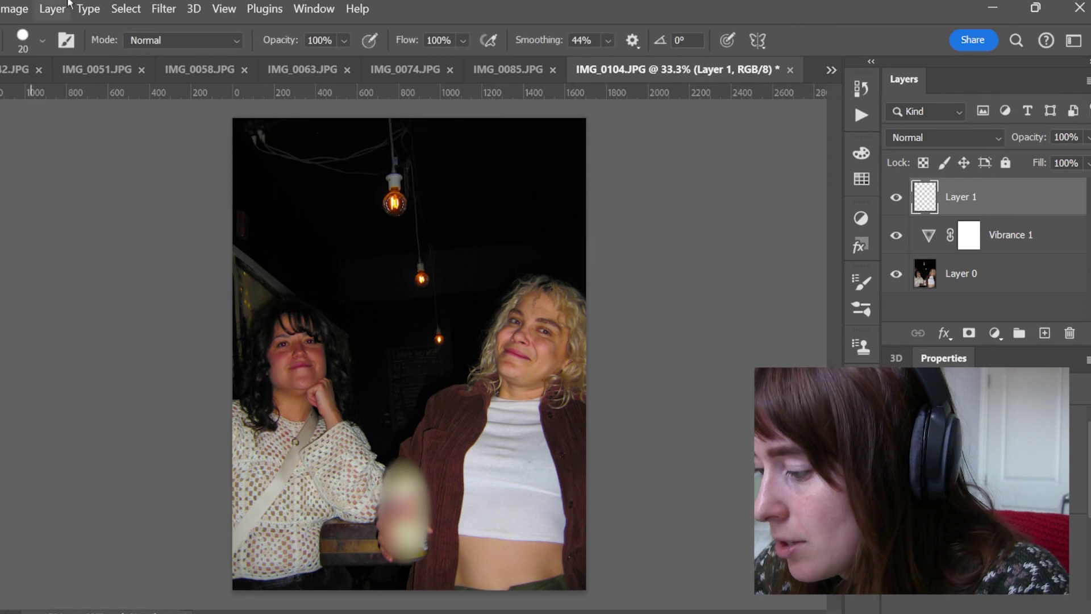
click(42, 40)
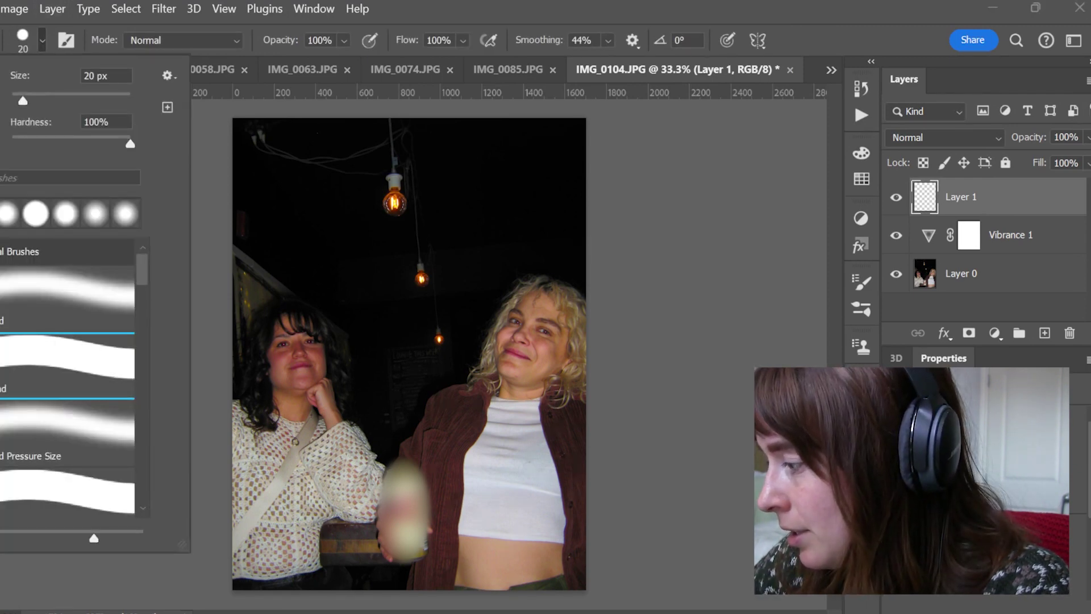
click(17, 289)
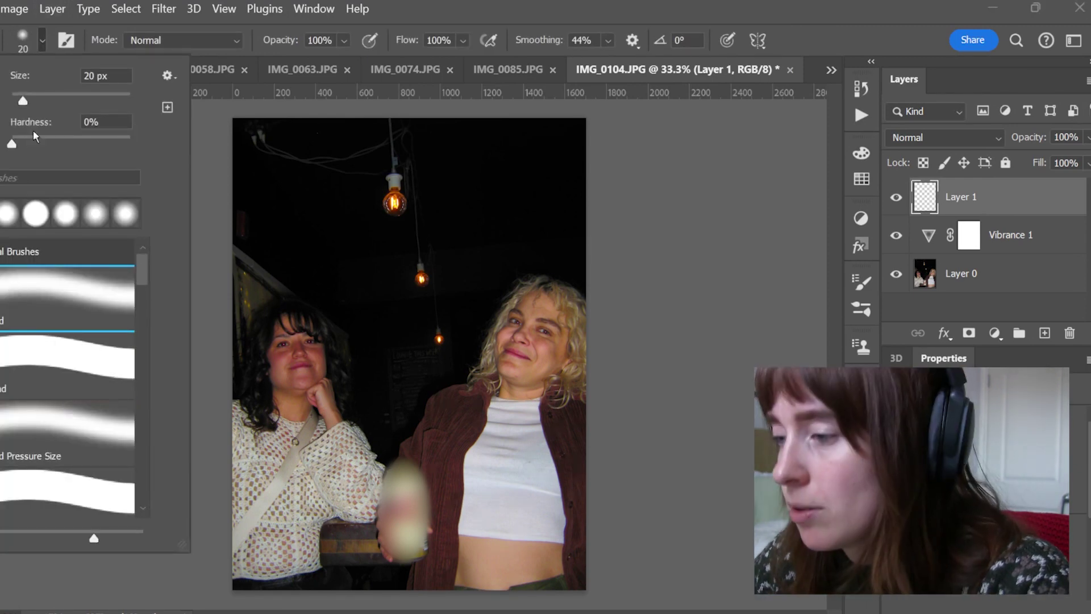
drag(23, 101, 87, 101)
key(Return)
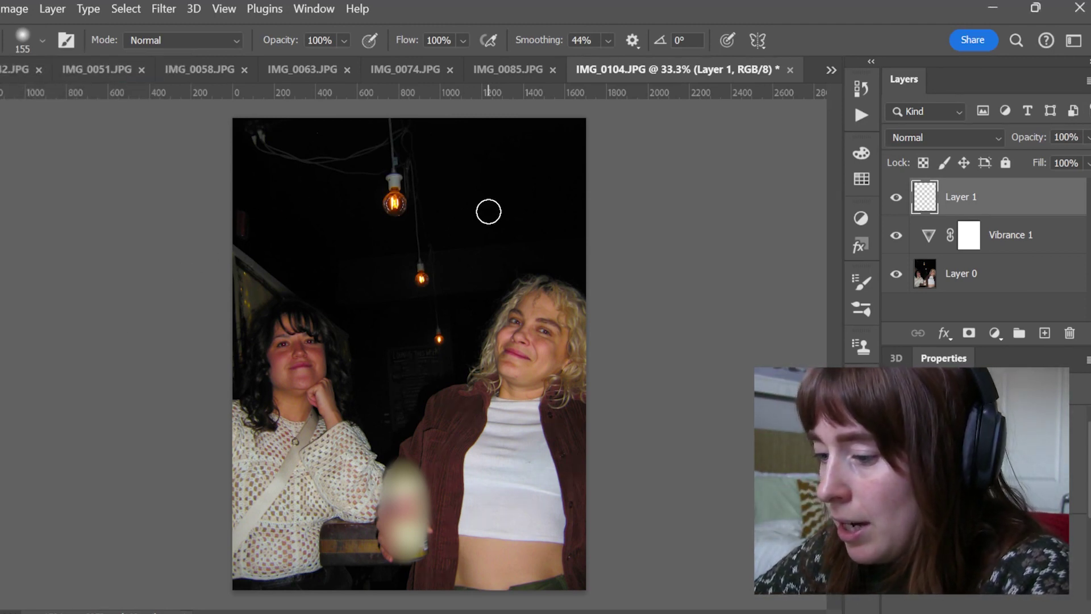
Sample the hanging bulb's yellow glow, enlarge the brush to 2165 px, and paint over most of the photo on Layer 1
alt+click(398, 194)
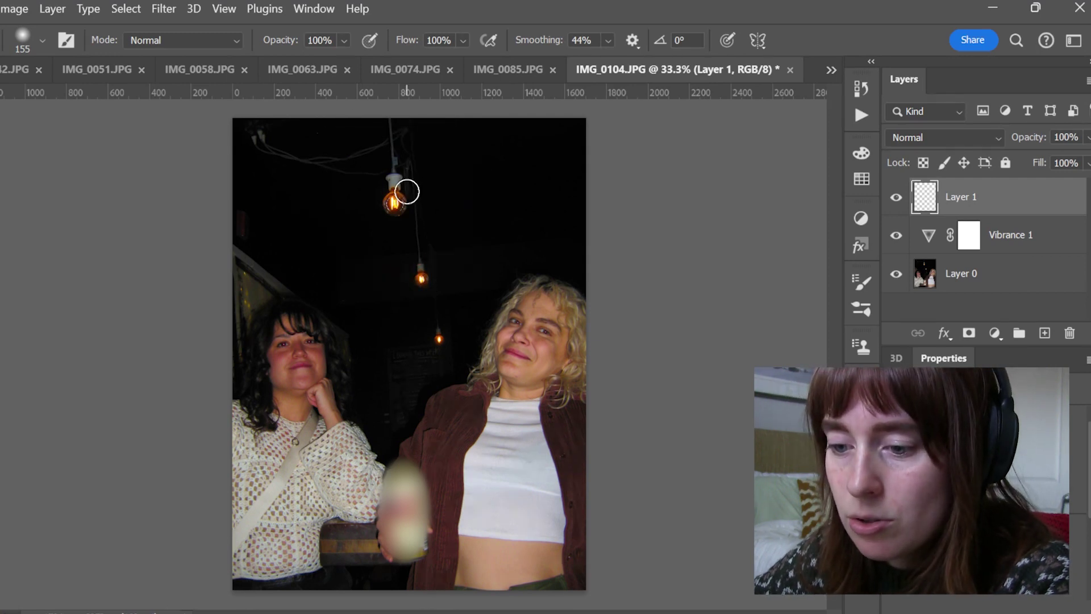
click(42, 39)
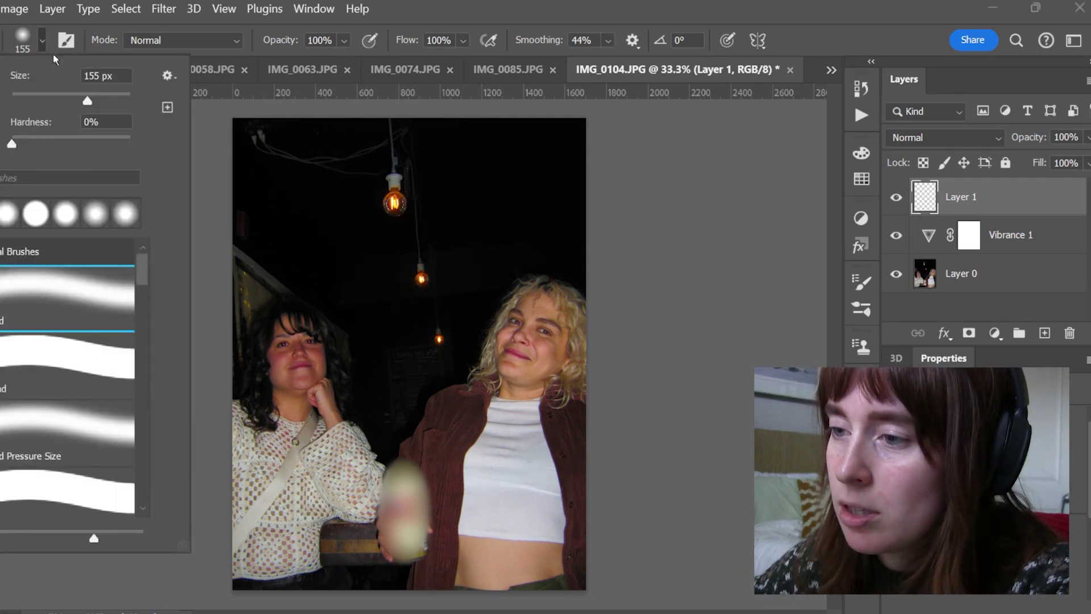
drag(93, 100, 119, 96)
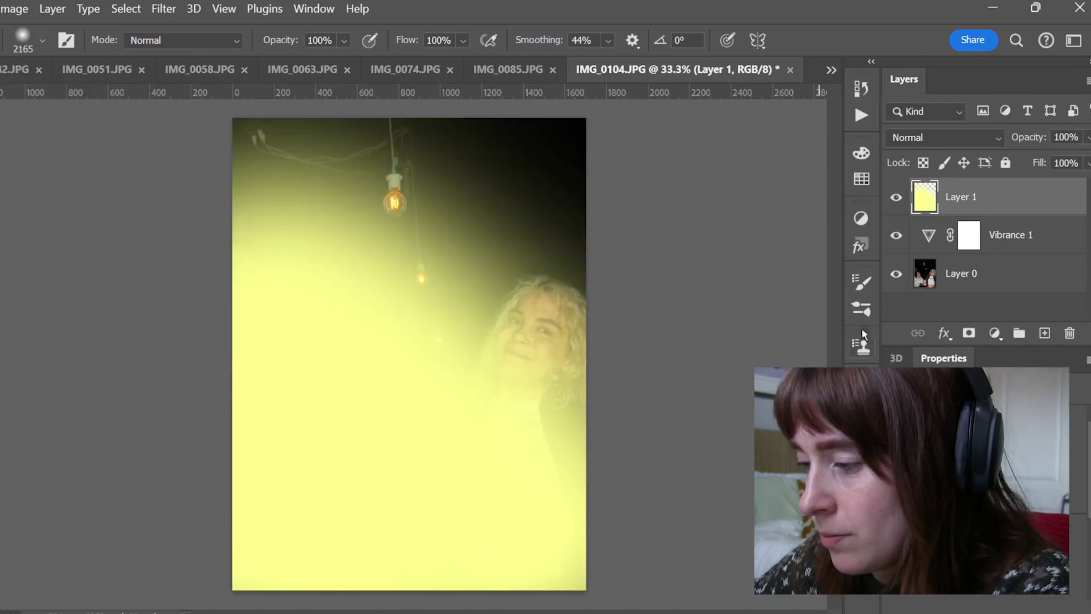
Compare blend modes such as Overlay on the yellow Layer 1, and settle on Soft Light at 66% opacity
key(space)
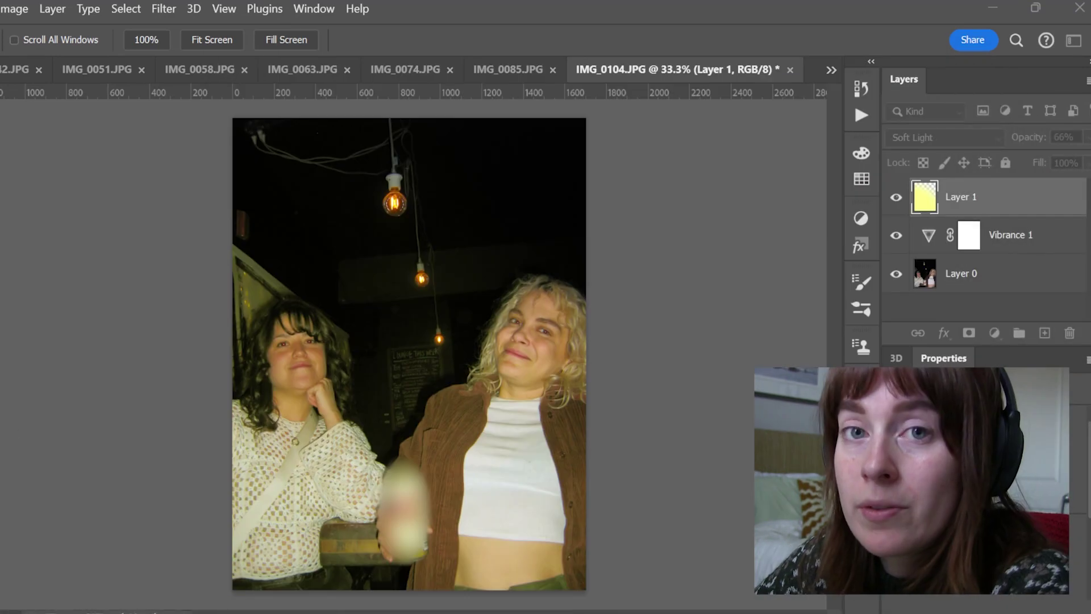
key(Up)
key(Up)
key(Down)
key(Down)
key(Up)
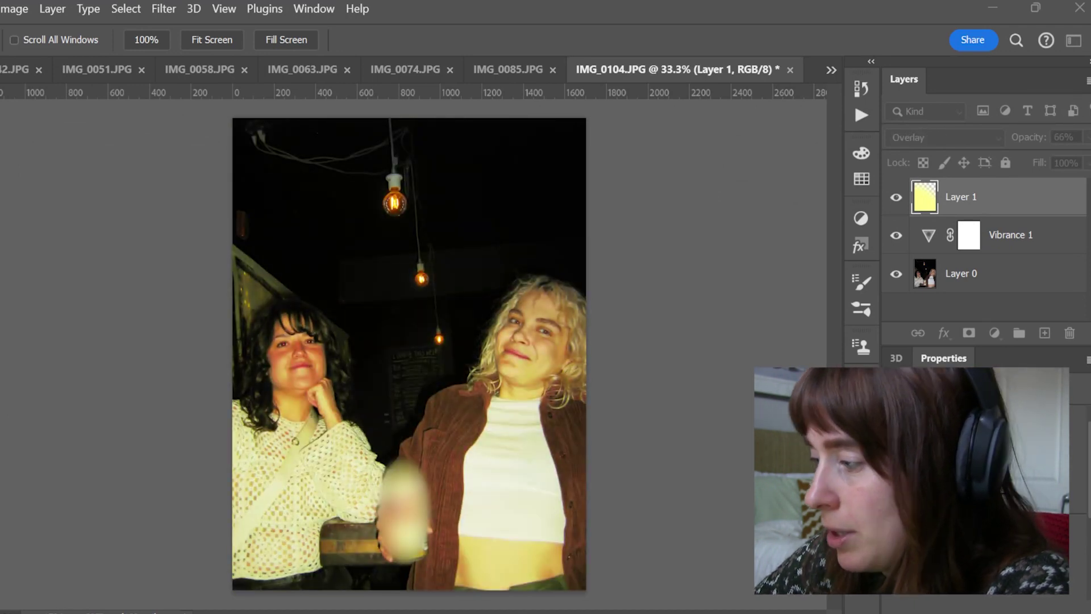
key(Up)
key(Down)
key(Down)
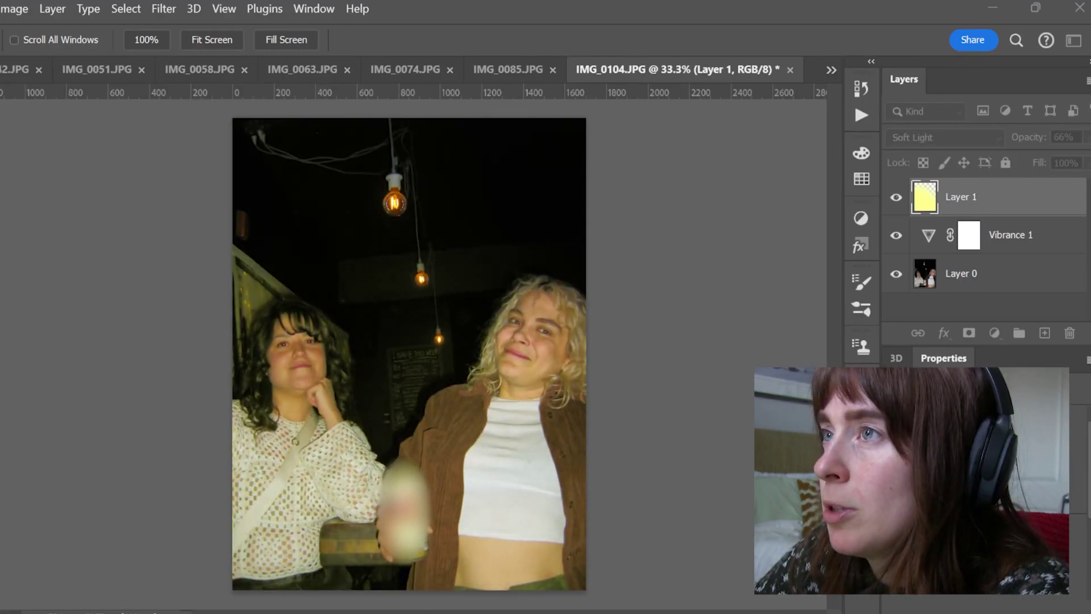
key(b)
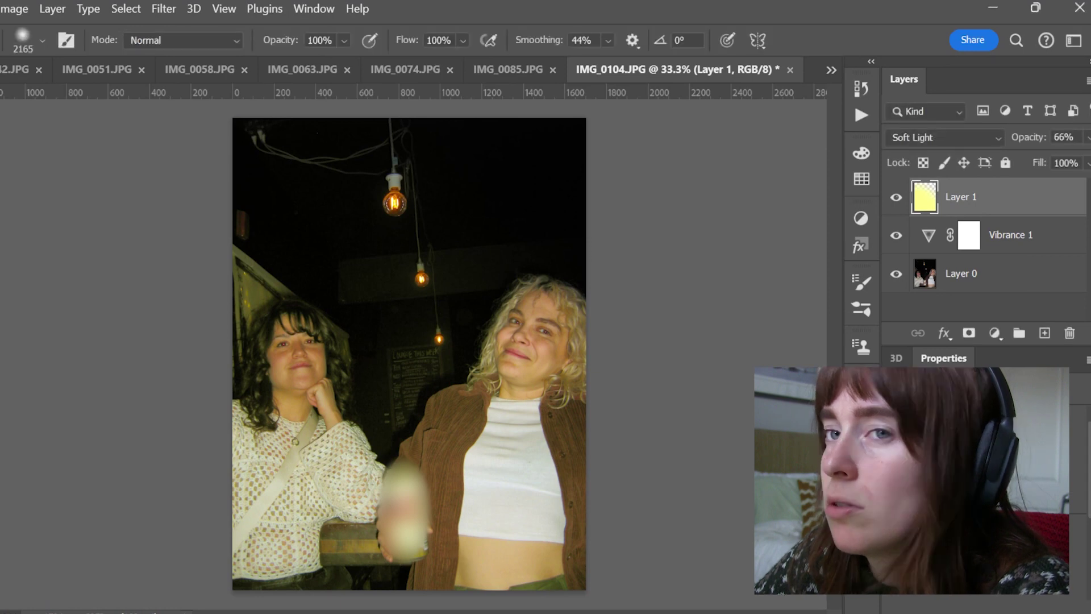
key(space)
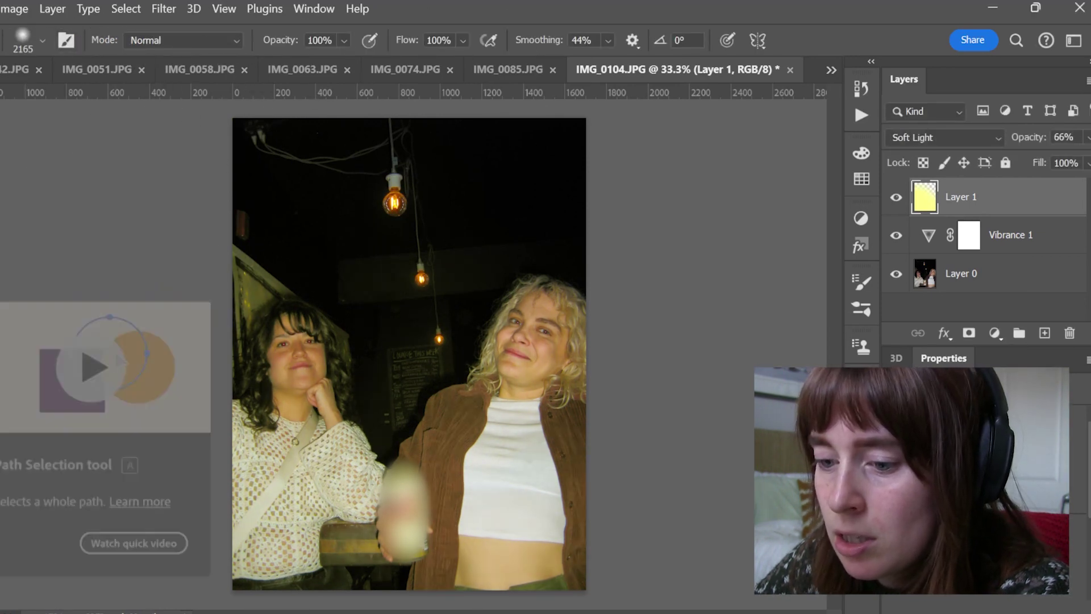
Add centred white Times New Roman text at 60 pt above the dark-haired woman, reading "ideas are the friends your brain has"
click(0, 288)
click(316, 263)
click(176, 41)
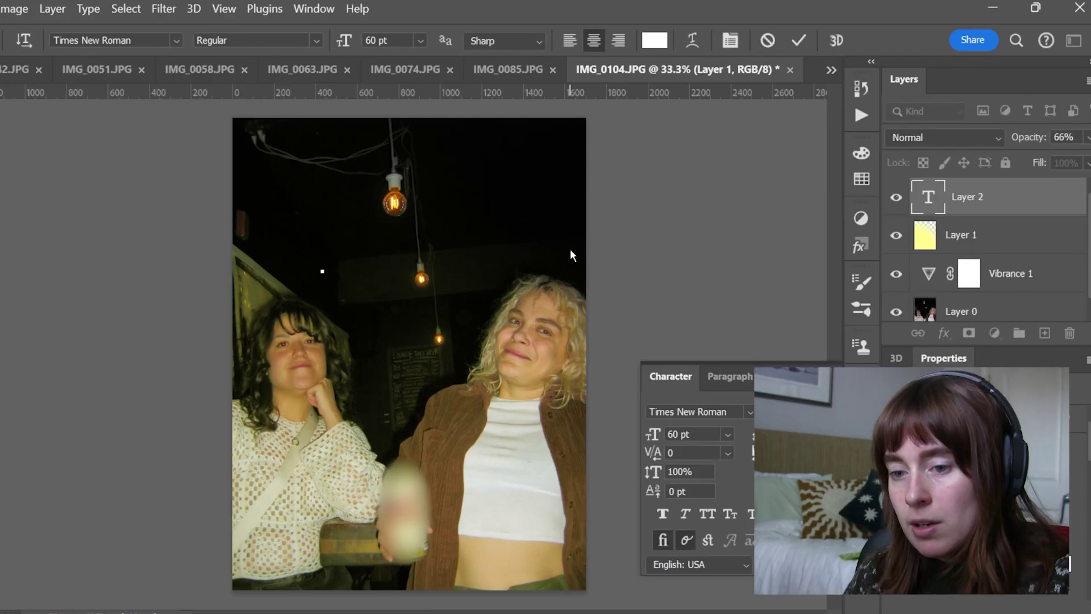
text(idea)
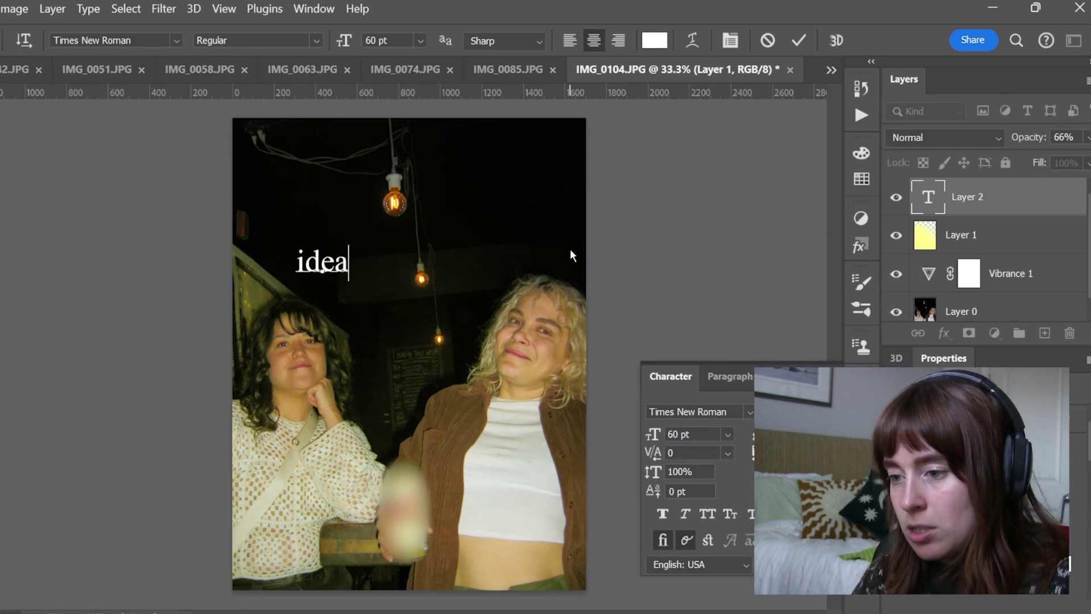
text(s are the f)
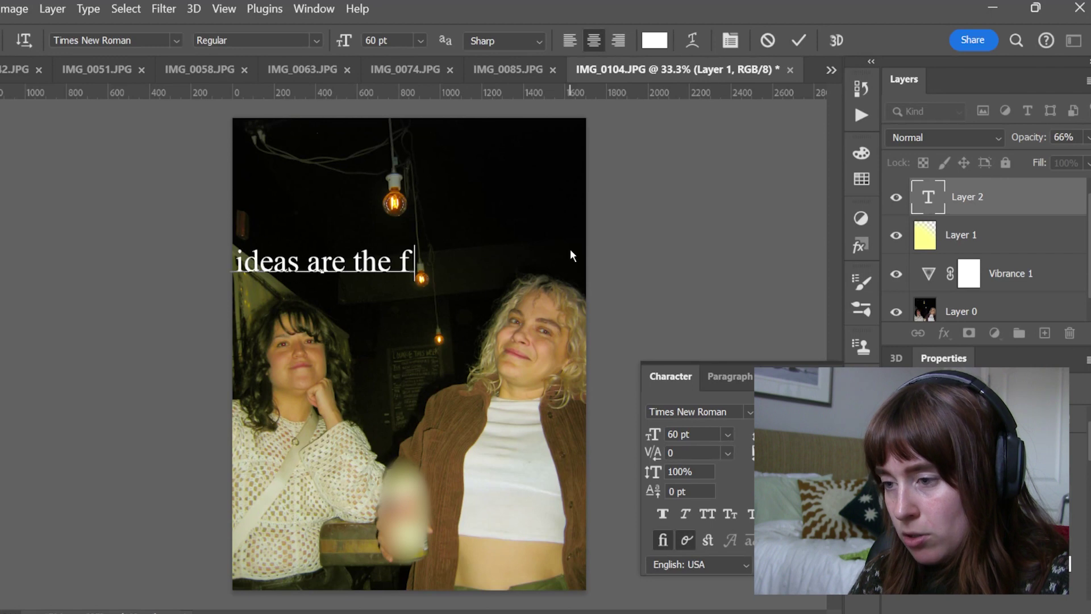
text(riends your )
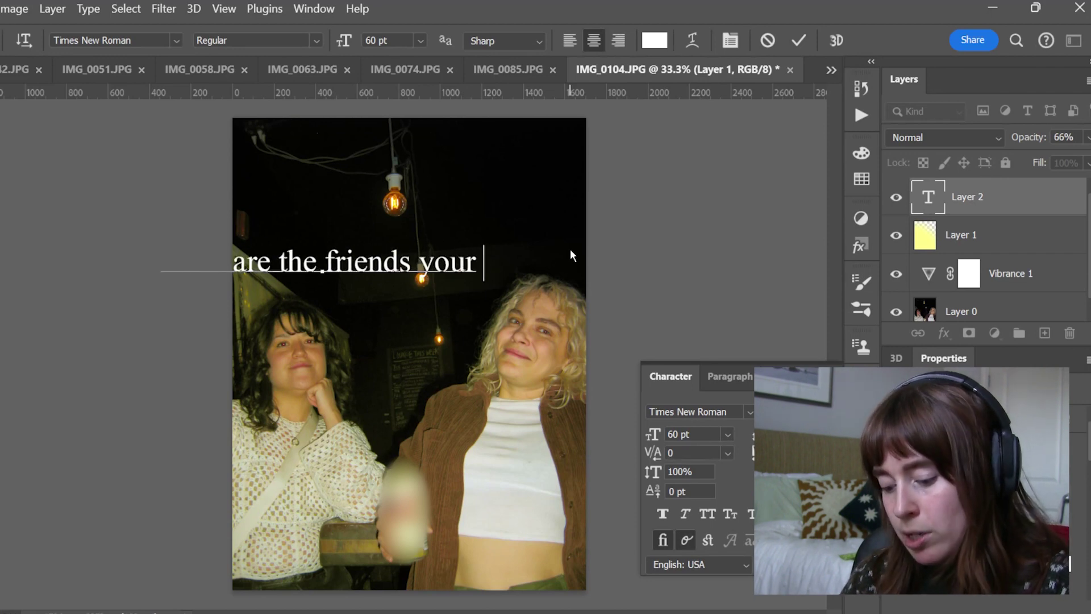
text(brain has)
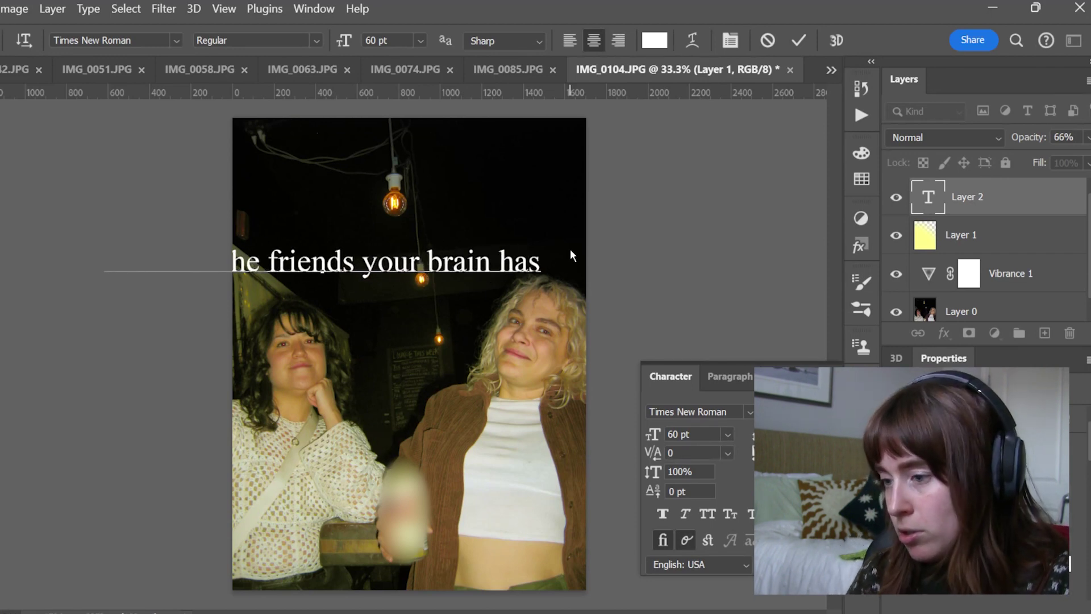
Break the text into two lines after "friends", removing the extra space, and return the cursor to the end of the second line
key(Left)
key(Left)
key(Left)
key(Left)
key(Left)
key(Left)
key(Left)
key(Left)
key(Left)
key(Left)
key(Left)
key(Left)
key(Left)
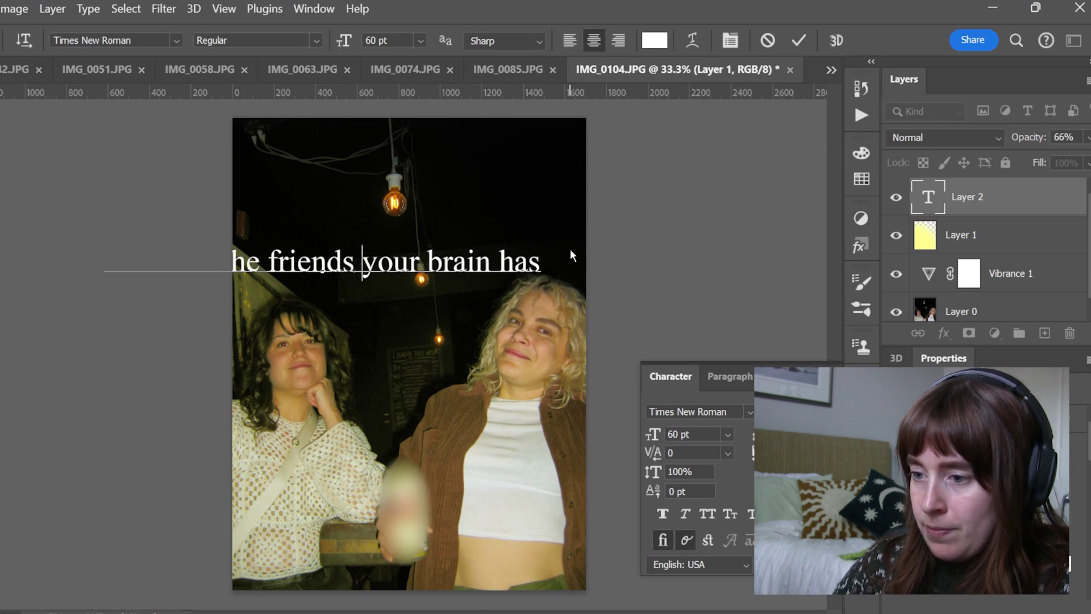
key(BackSpace)
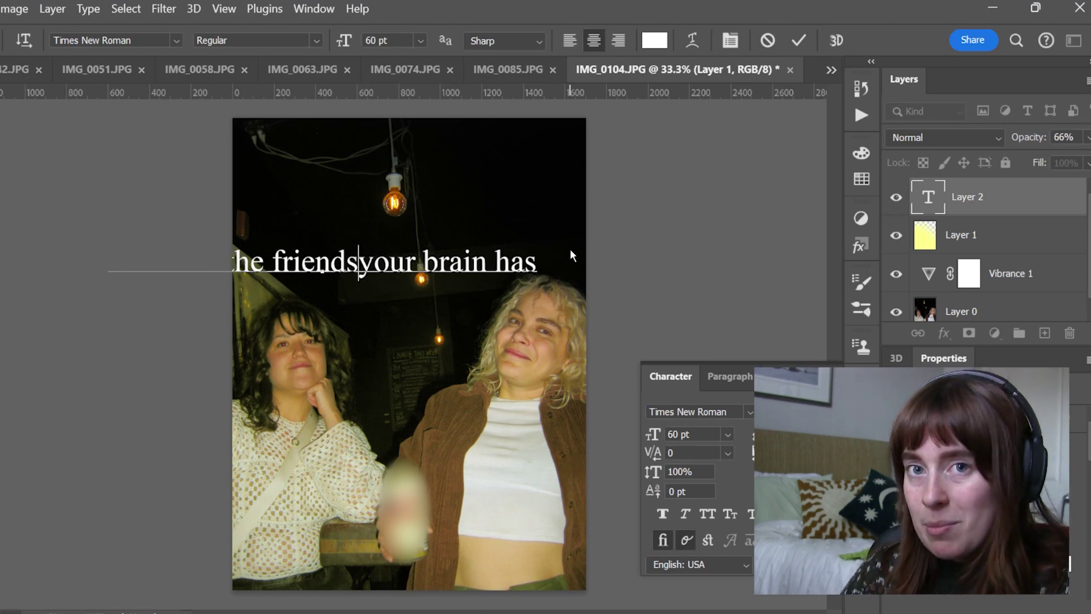
key(Return)
key(End)
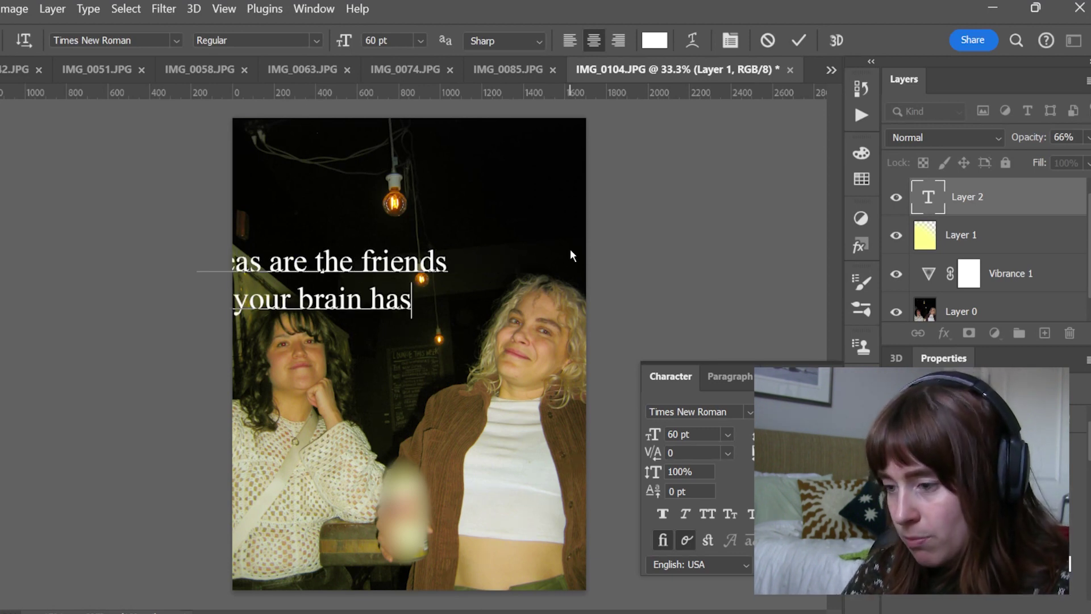
Add a full stop to the caption and right-align it in the photo's upper right corner at 36.38 pt
text(.)
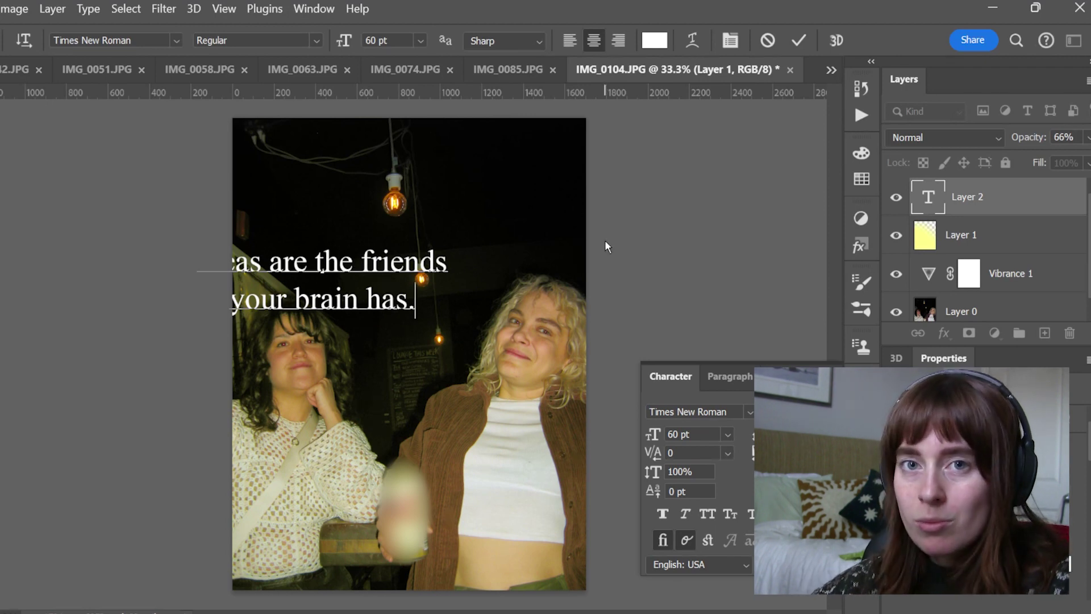
click(799, 43)
key(v)
drag(336, 261, 482, 173)
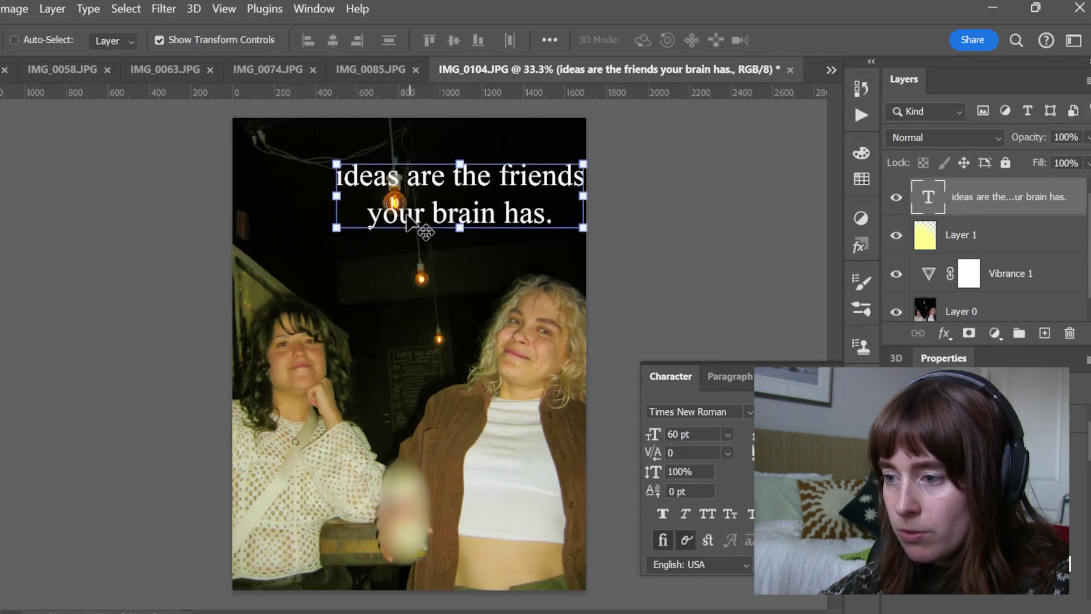
click(733, 376)
click(717, 414)
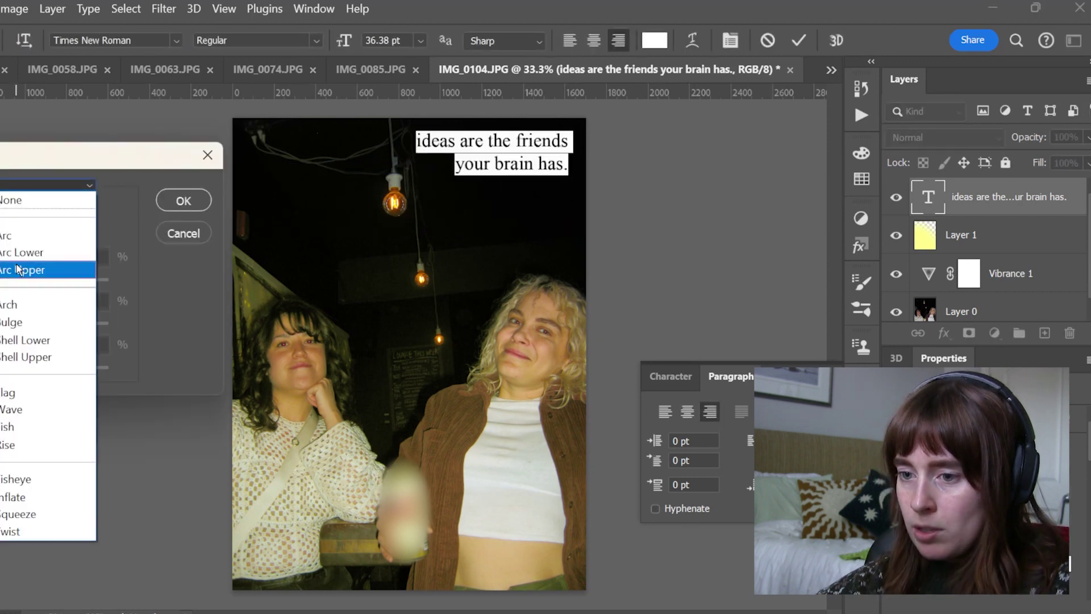
Warp the caption with the Flag style at +50% bend and enlarge it to 195.77% across both women's torsos
click(19, 269)
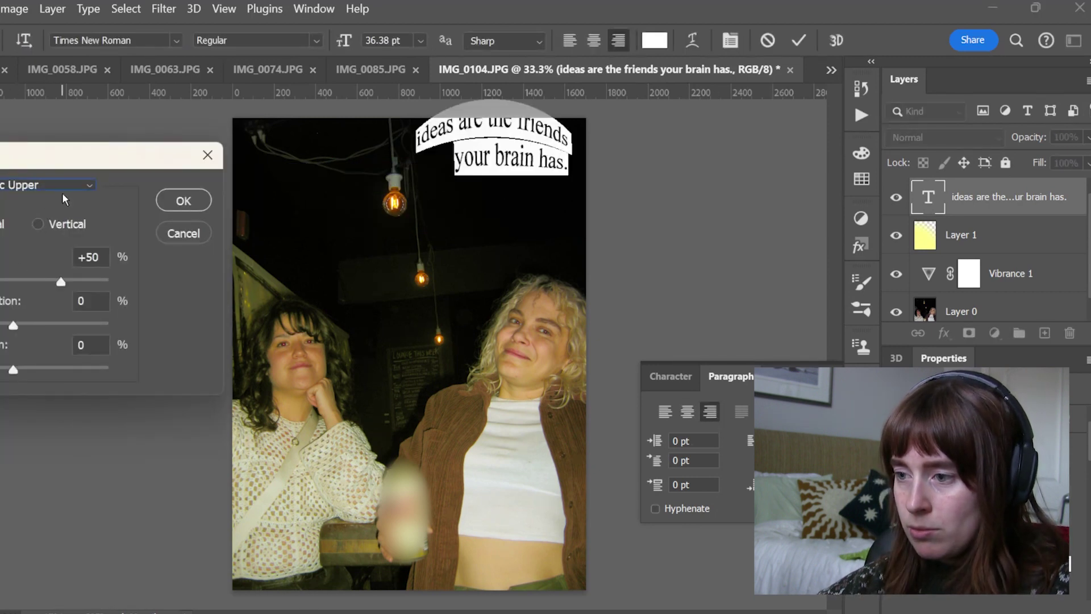
click(82, 188)
click(13, 392)
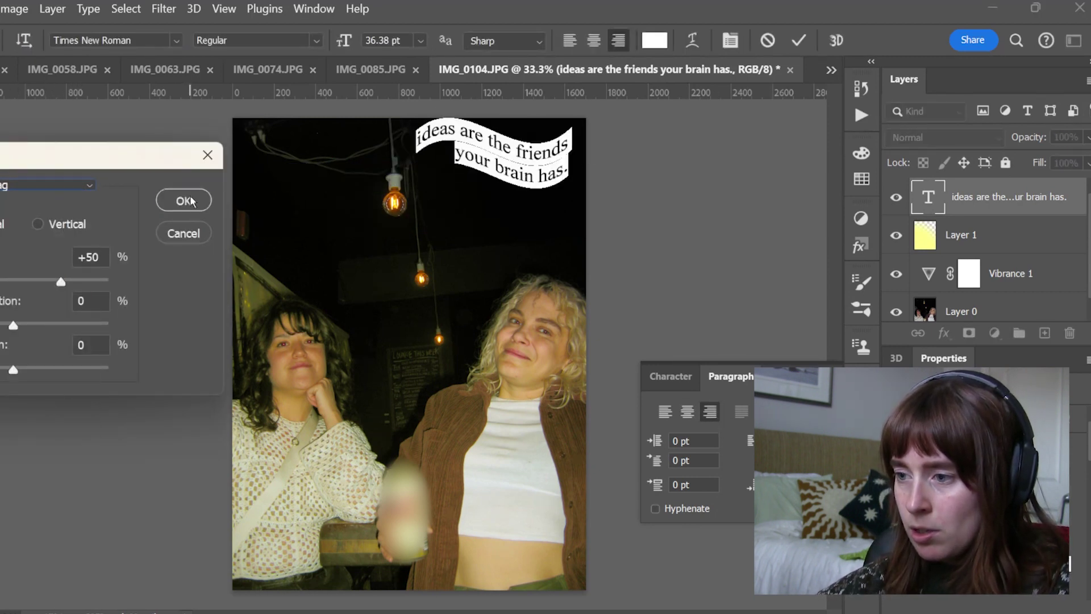
click(189, 196)
drag(500, 178, 415, 537)
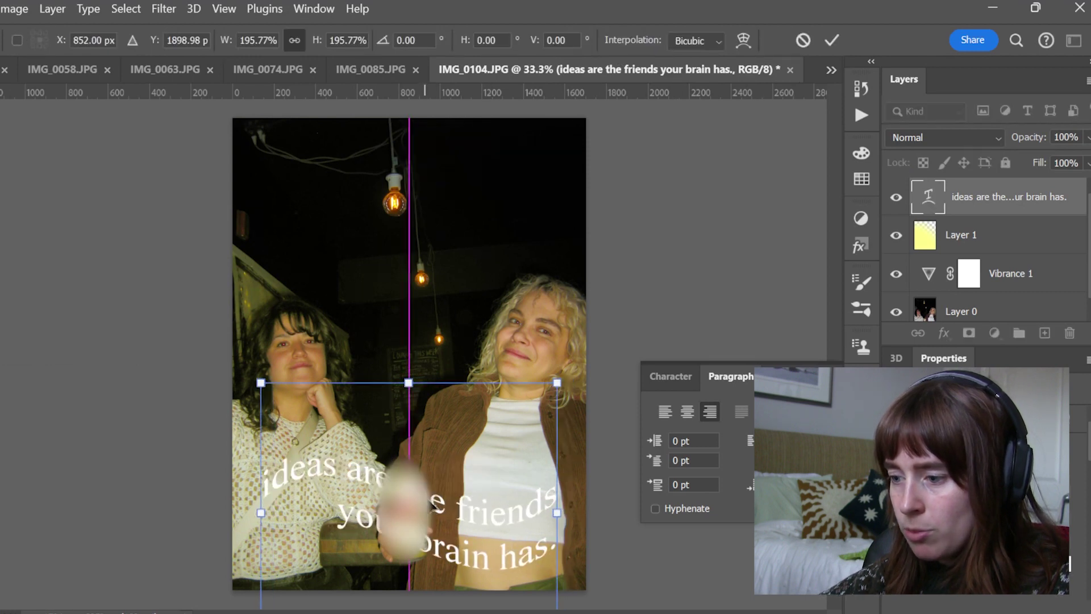
click(825, 45)
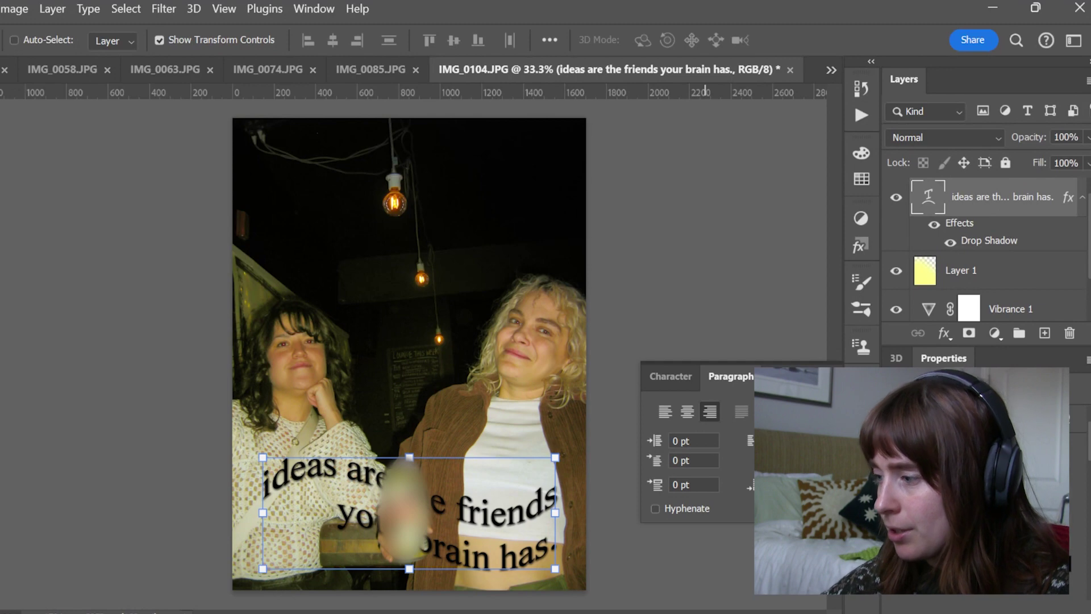
Create a new layer and draw short yellow rays around the uppermost bulb with a 10 px brush
click(1046, 333)
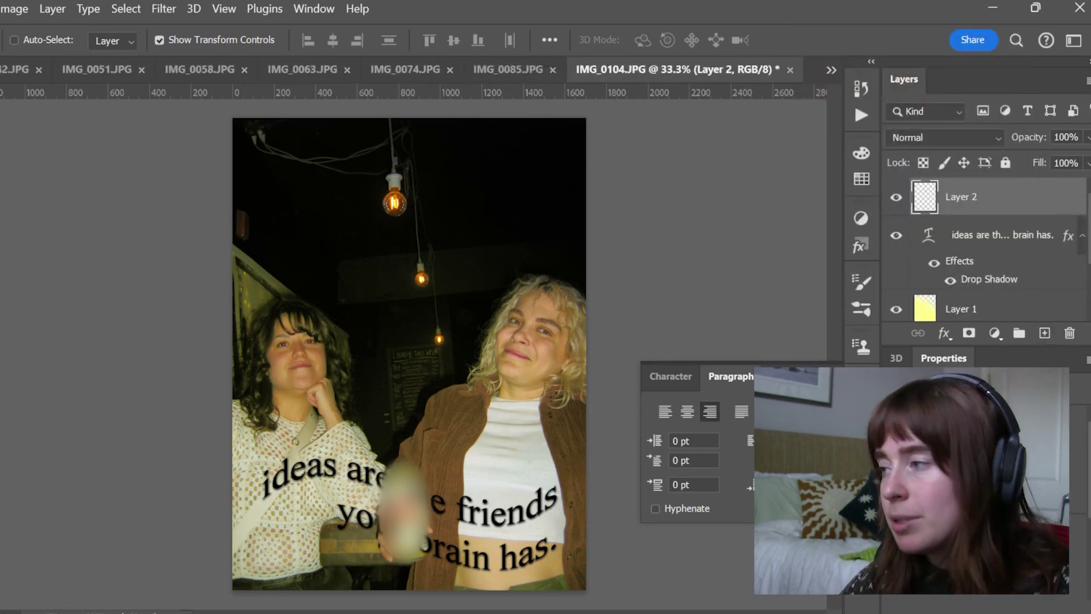
key(b)
mouse_move(349, 179)
mouse_down()
mouse_move(374, 189)
mouse_move(366, 205)
mouse_up()
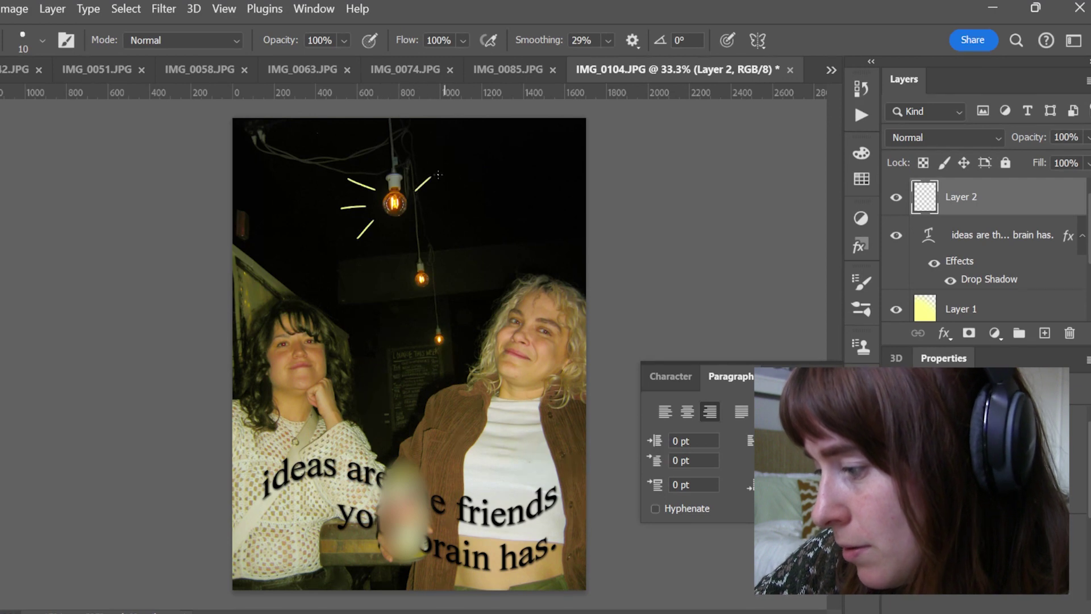
drag(438, 198, 435, 199)
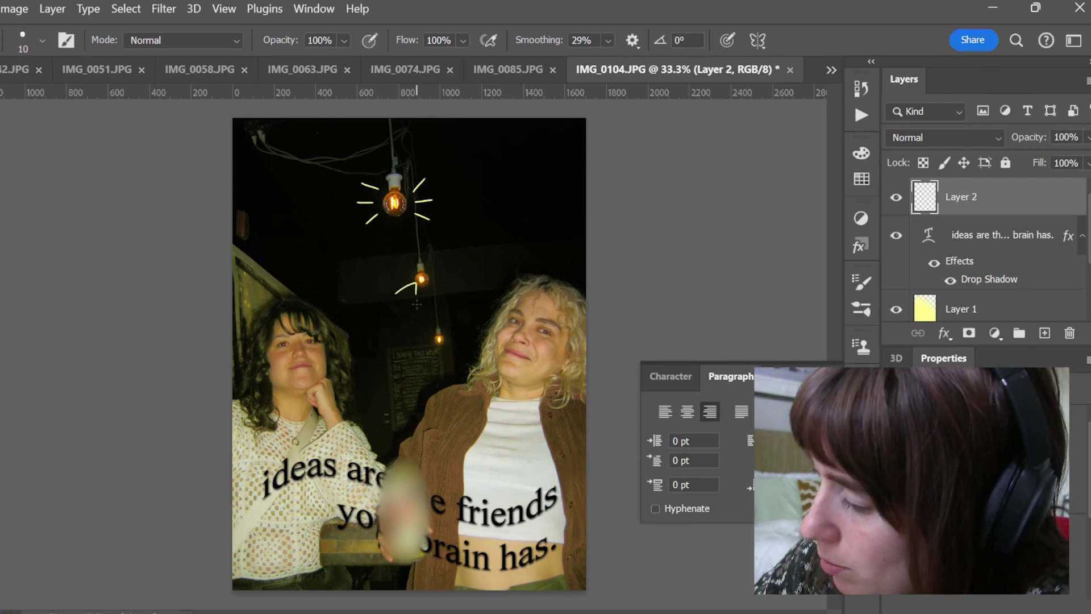
Draw yellow arrows pointing at the two lower bulbs, small crowns above both women, and a curved line linking their chests
drag(396, 279, 409, 283)
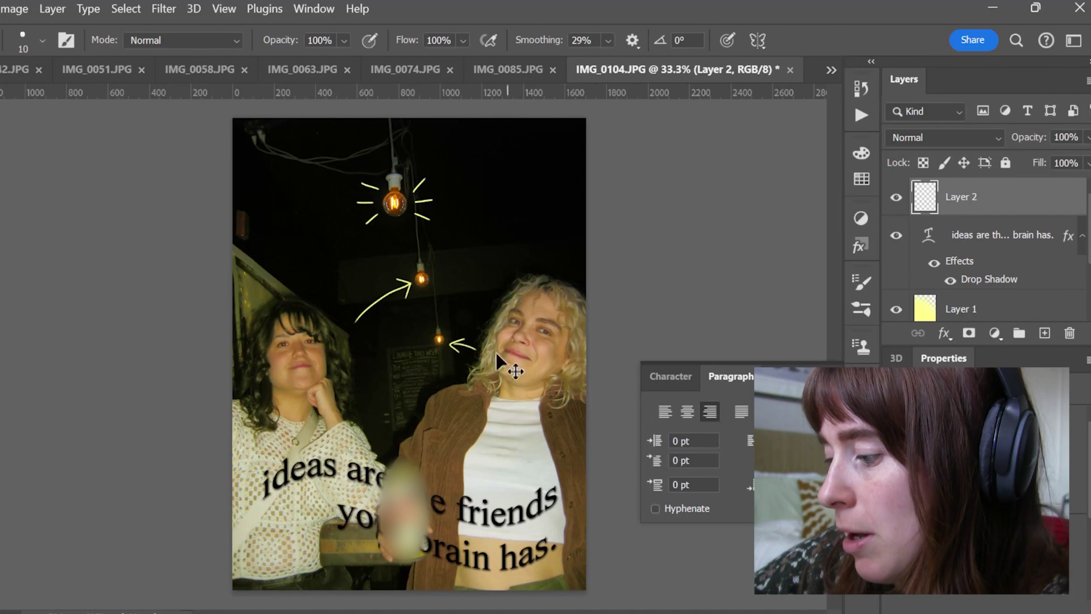
key(ctrl+z)
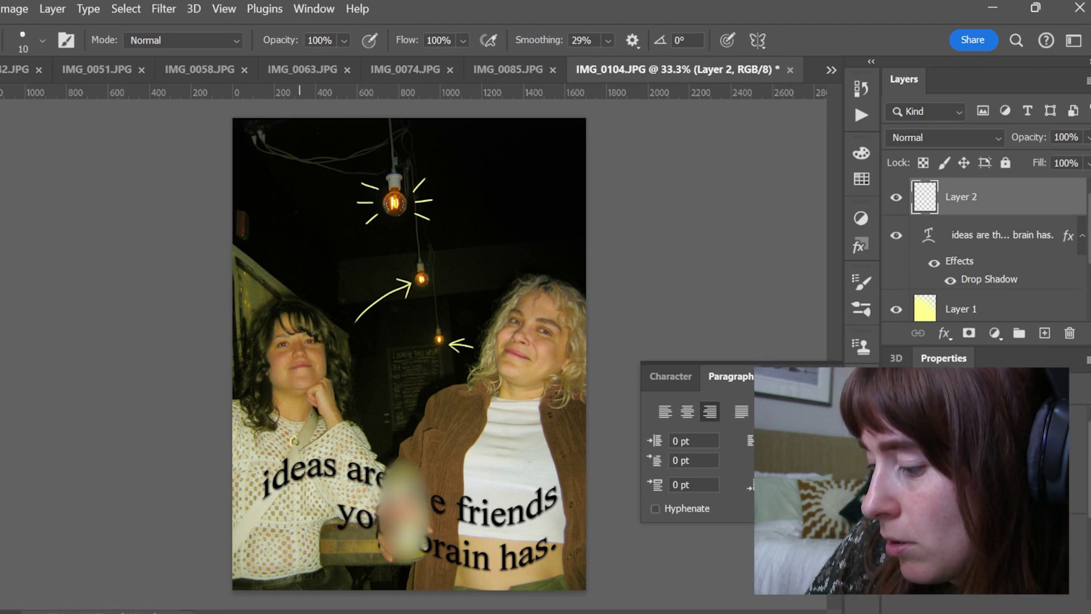
mouse_move(404, 406)
mouse_down()
mouse_move(504, 429)
mouse_move(495, 451)
mouse_up()
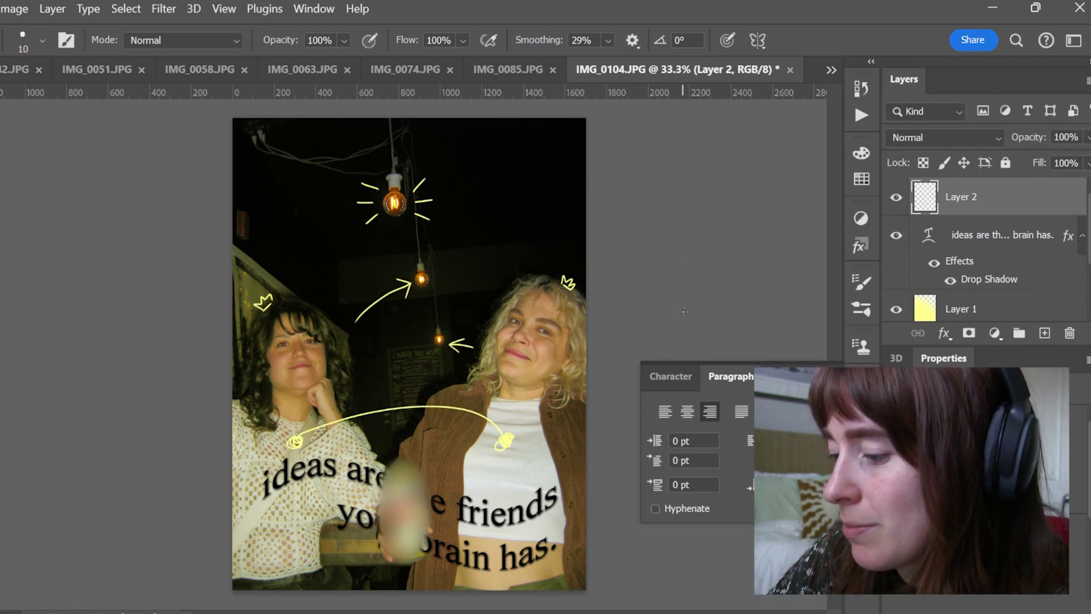
Add another new layer and paint the upper part of the photo tan with a soft 1811 px brush
click(1044, 333)
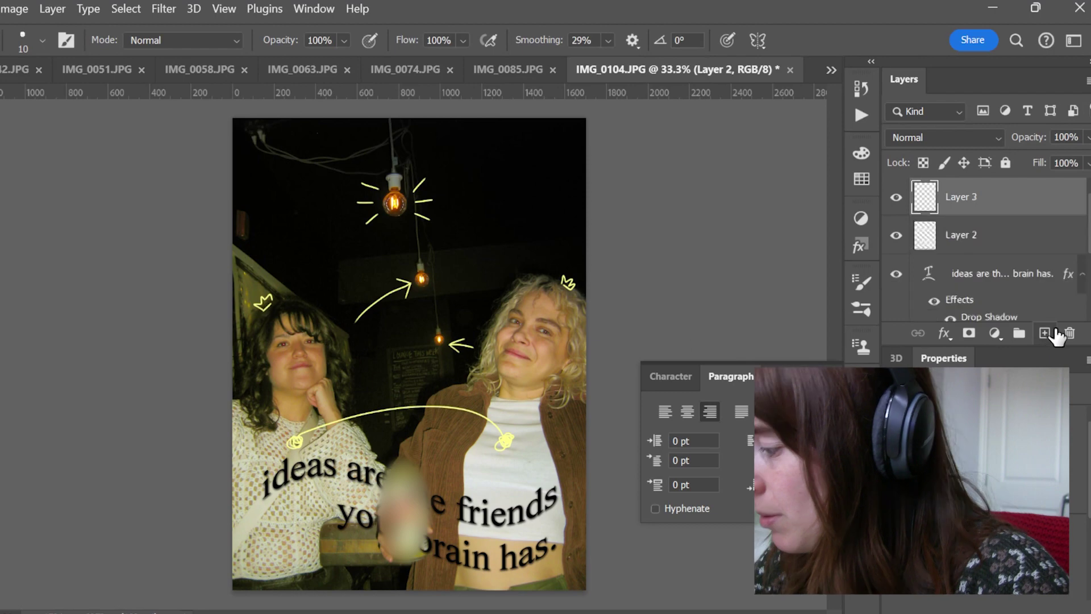
click(42, 40)
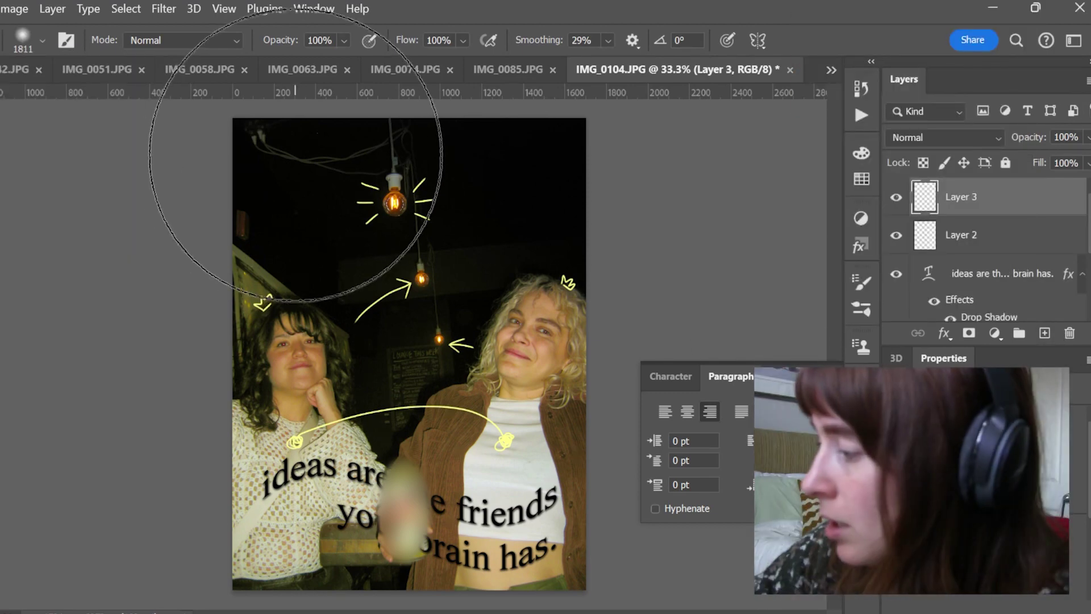
drag(295, 153, 627, 290)
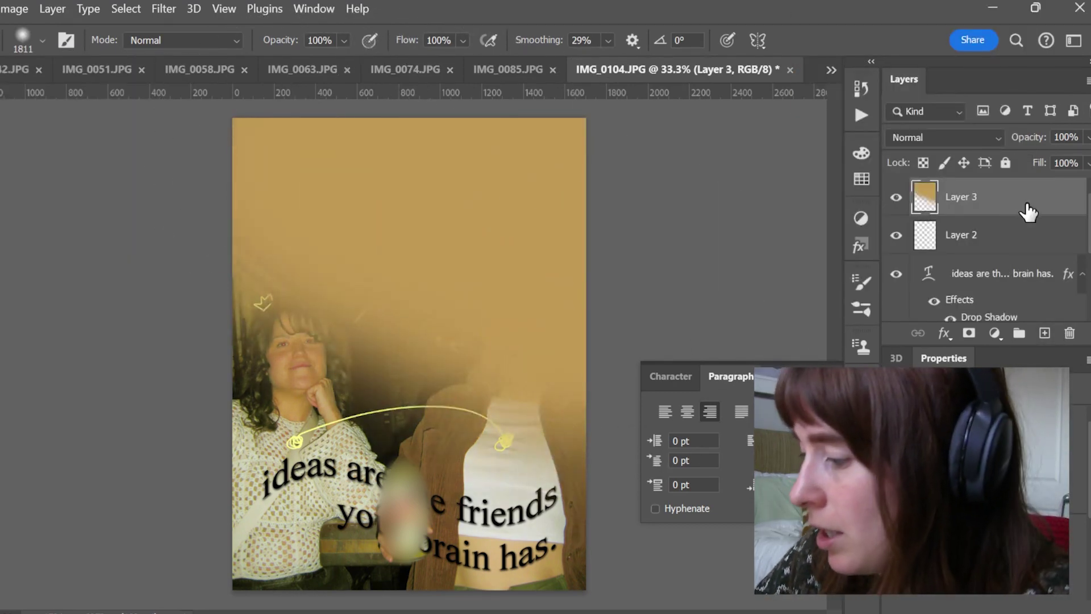
Cycle through the blend modes of the tan Layer 3, such as Subtract, and settle on Exclusion
key(space)
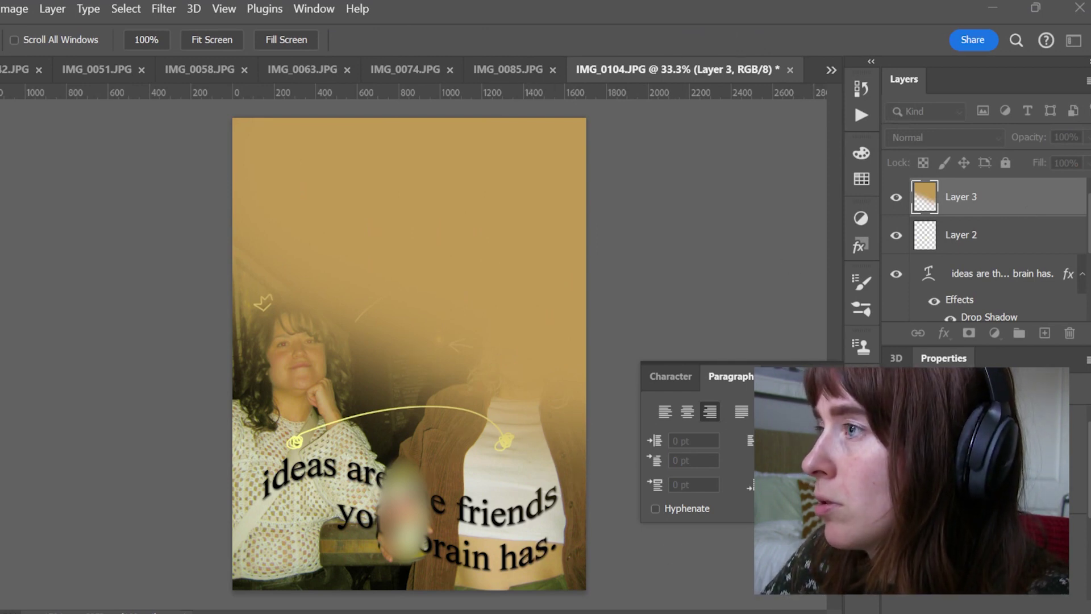
key(shift+plus)
key(shift+plus)
key(shift+plus)
key(shift+plus)
key(shift+plus)
key(shift+plus)
key(shift+plus)
key(shift+plus)
key(shift+plus)
key(shift+plus)
key(shift+plus)
key(shift+plus)
key(shift+plus)
key(shift+plus)
key(shift+plus)
key(shift+plus)
key(shift+plus)
key(shift+plus)
key(shift+plus)
key(shift+plus)
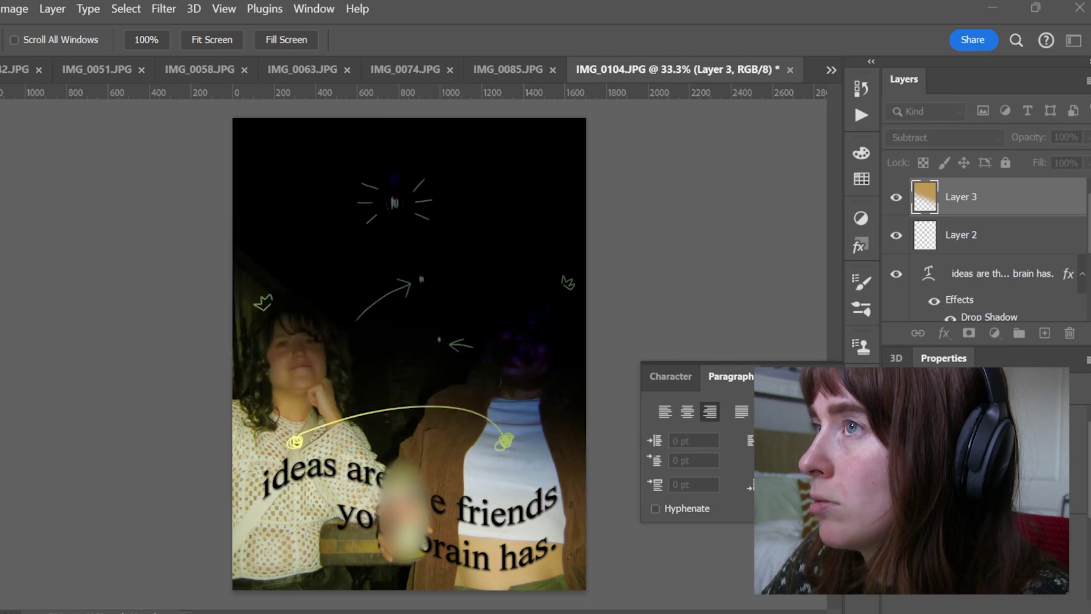
key(shift+plus)
key(shift+minus)
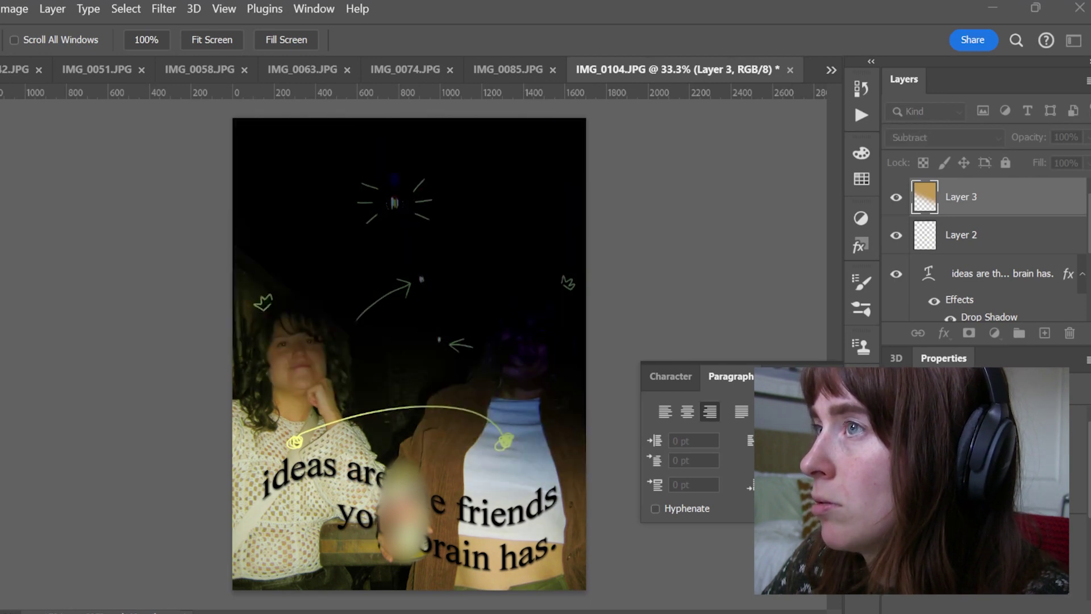
key(shift+minus)
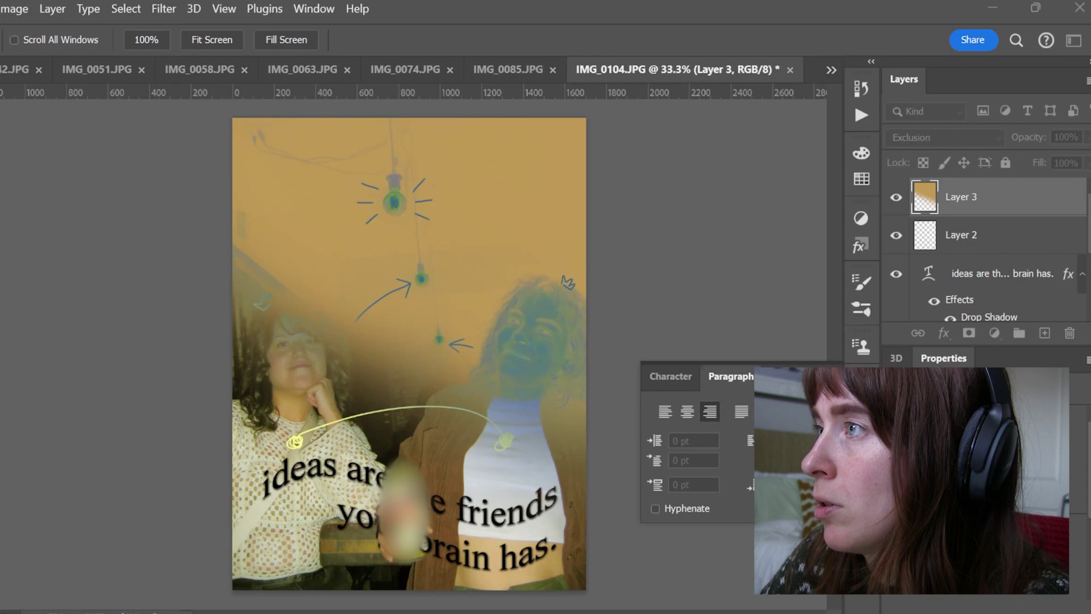
key(b)
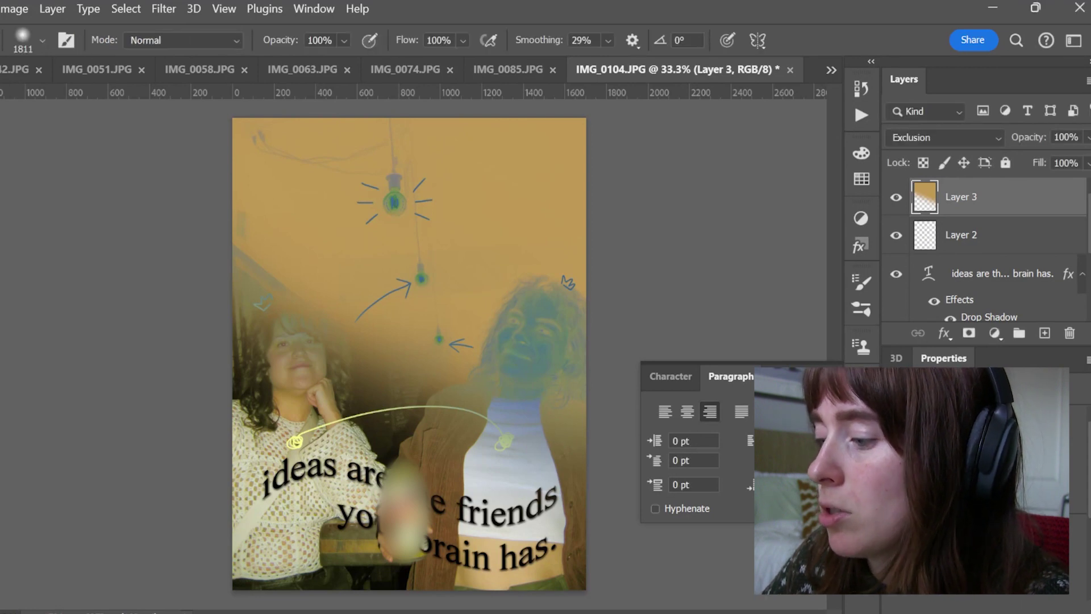
Enlarge the tan Layer 3 to 138.56% and shift it upward, with its opacity reduced to 38%
key(ctrl+t)
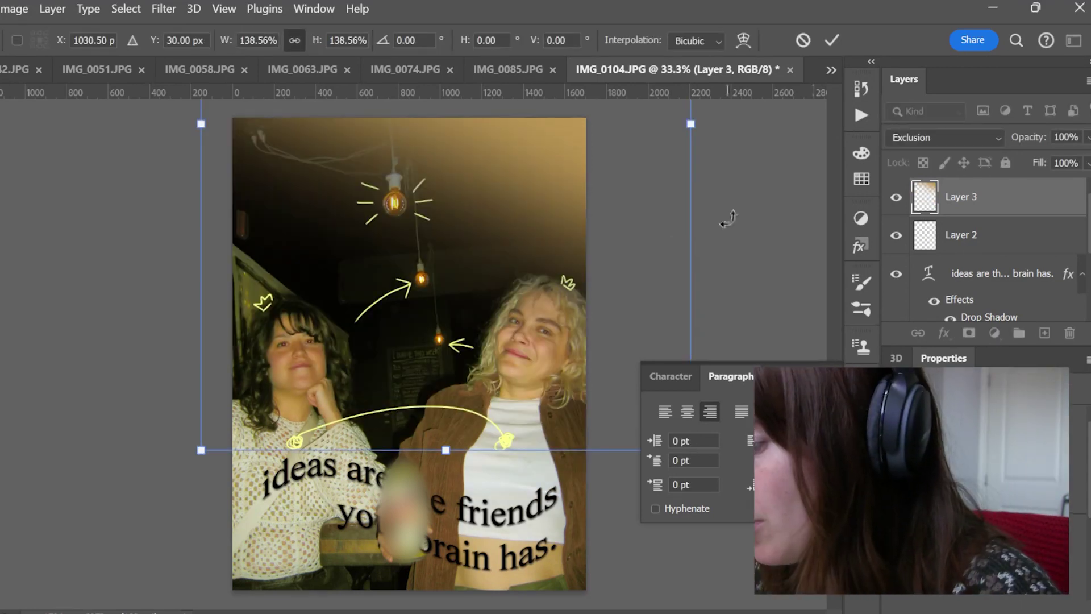
key(Return)
key(h)
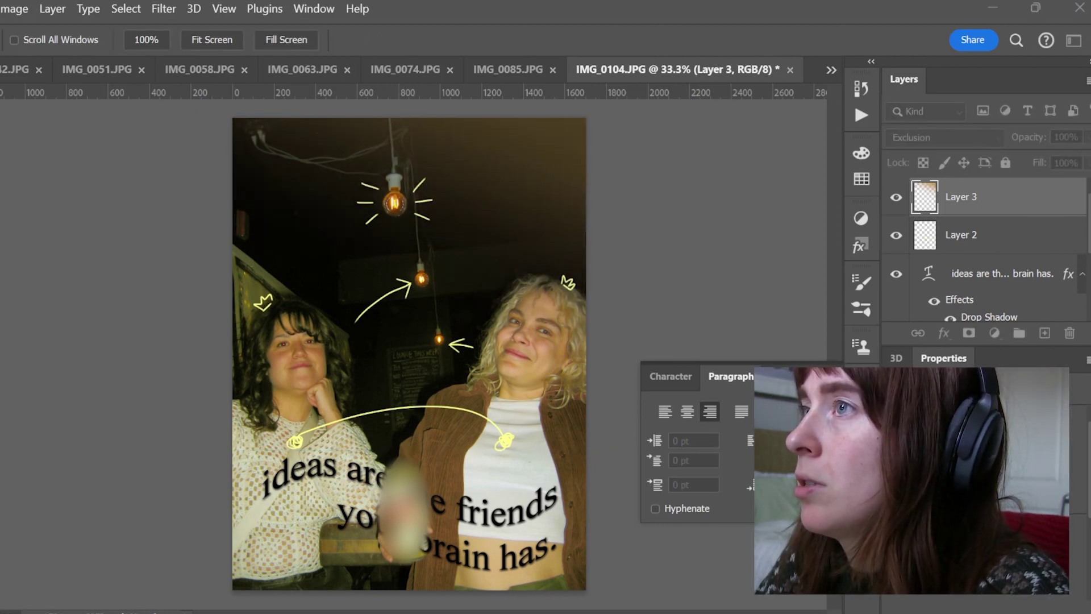
key(v)
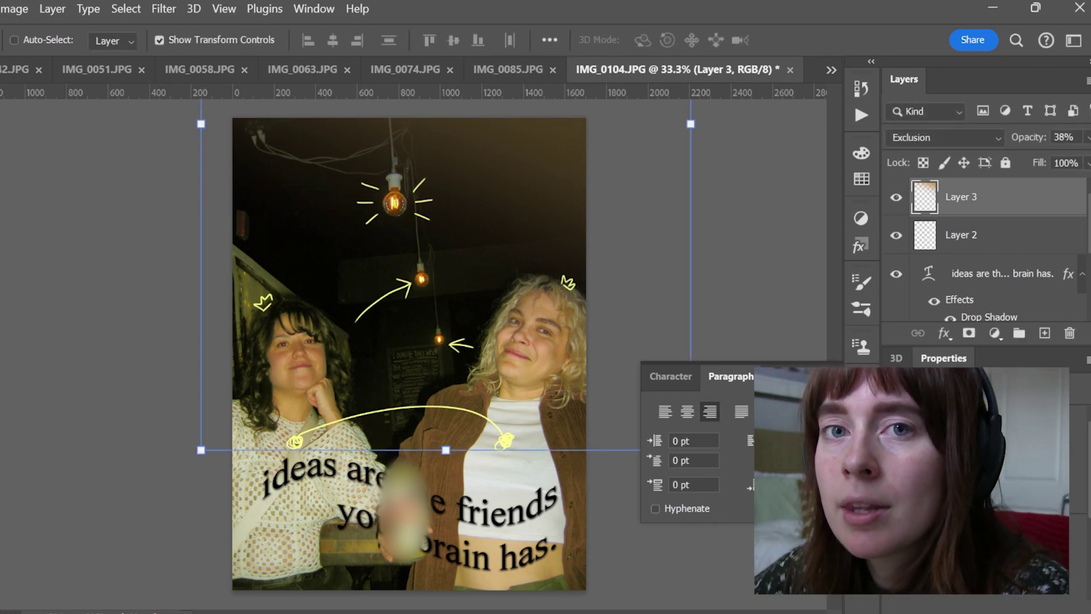
Apply the Mezzotint pixelate filter to the tan Layer 3
click(164, 9)
mouse_move(182, 282)
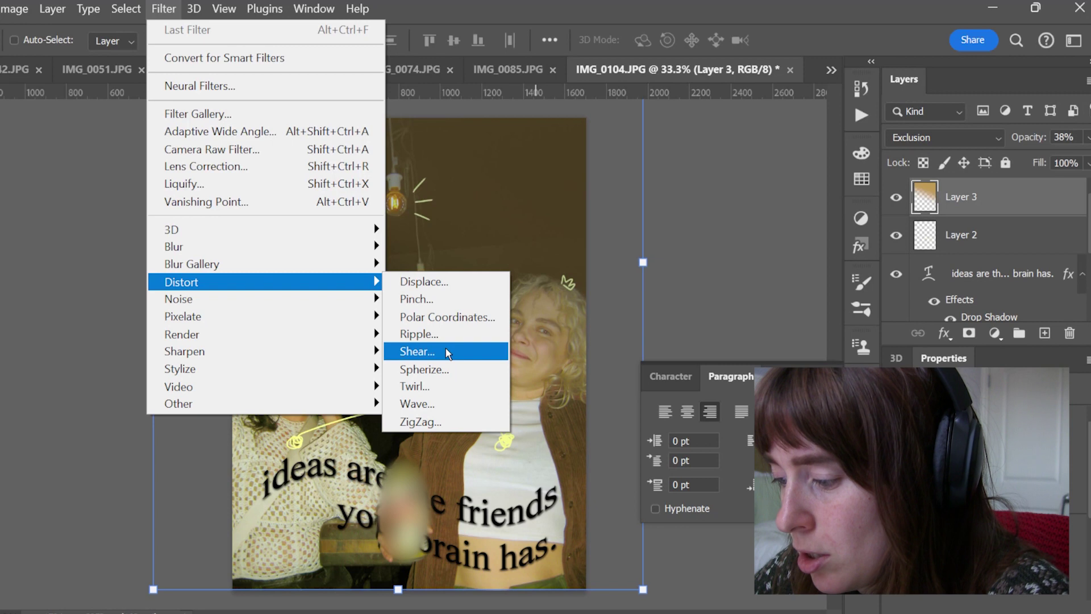
mouse_move(368, 339)
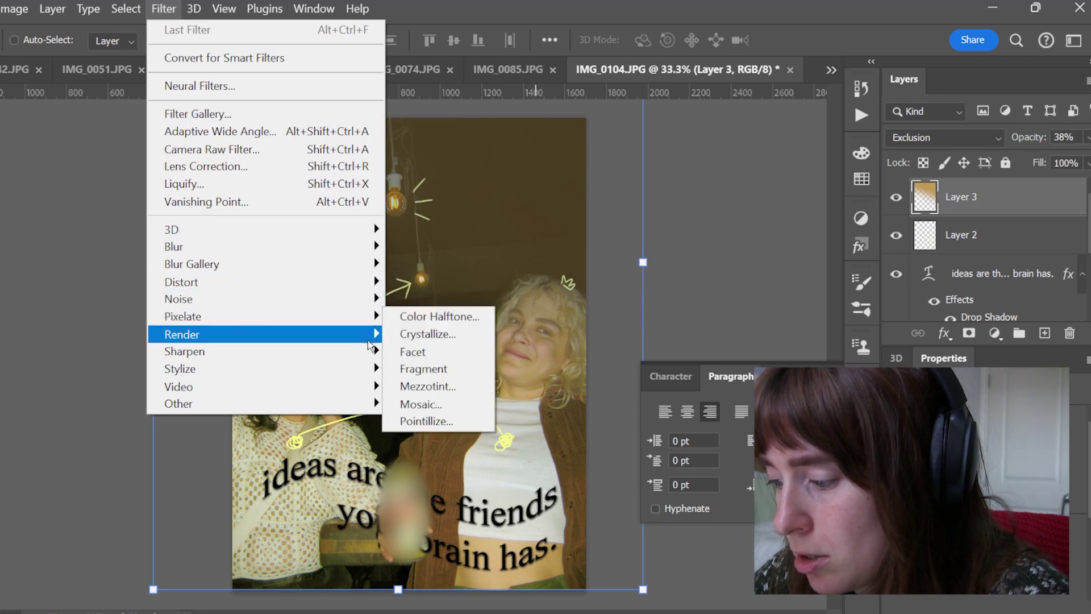
click(433, 386)
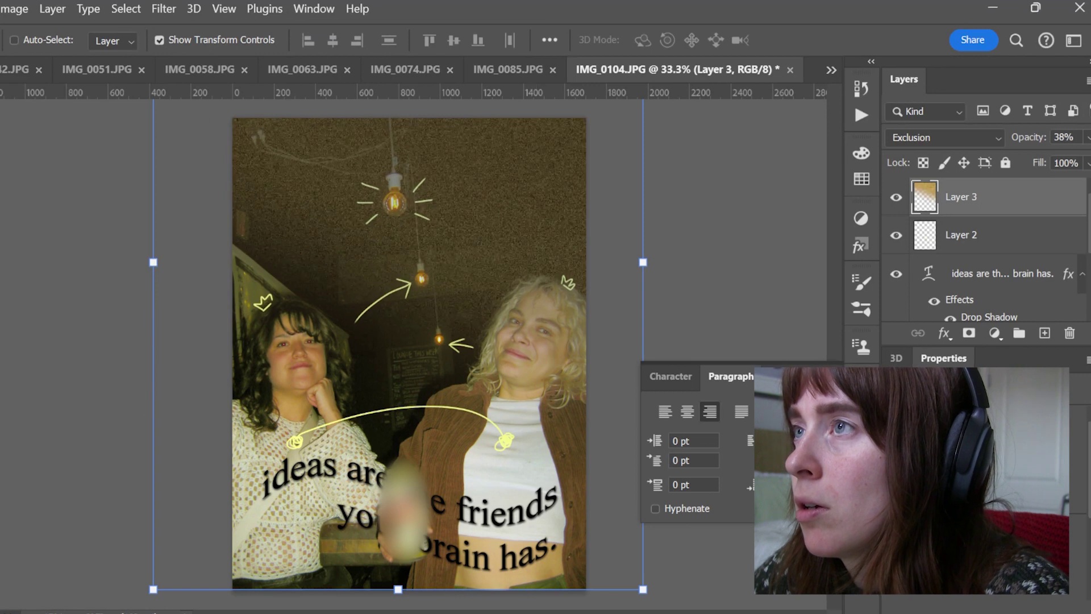
Spread the grainy tan Layer 3 over the whole photo and lower its opacity to 14%
drag(530, 212, 517, 392)
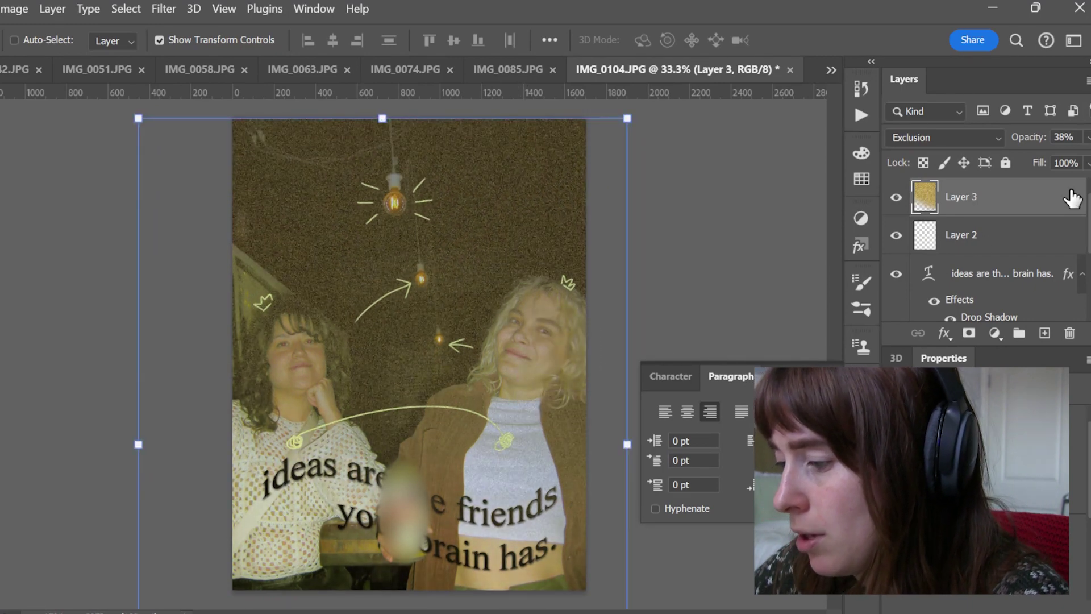
key(space)
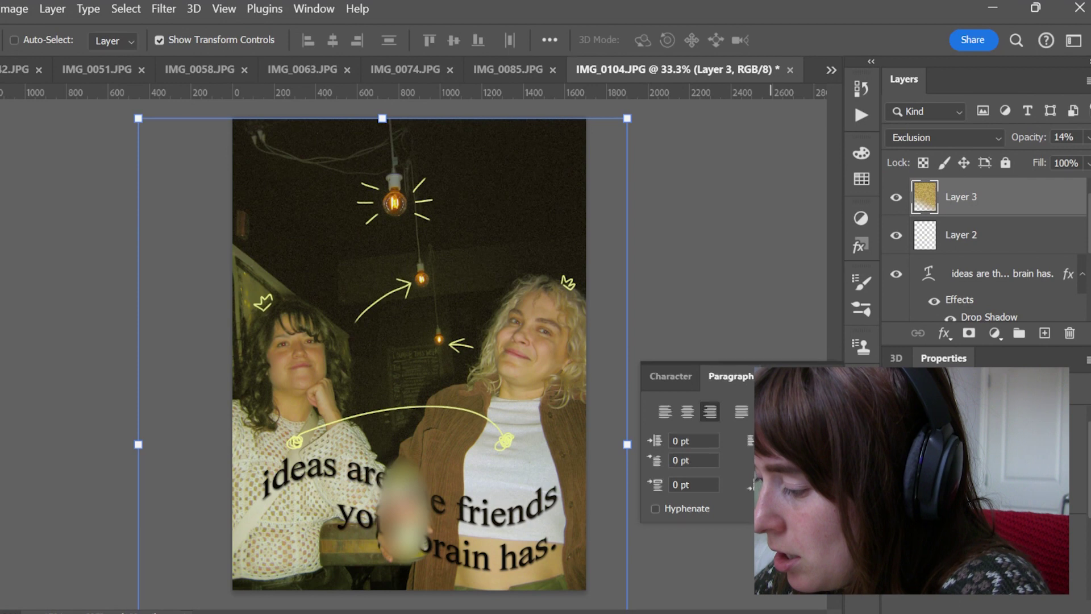
click(819, 376)
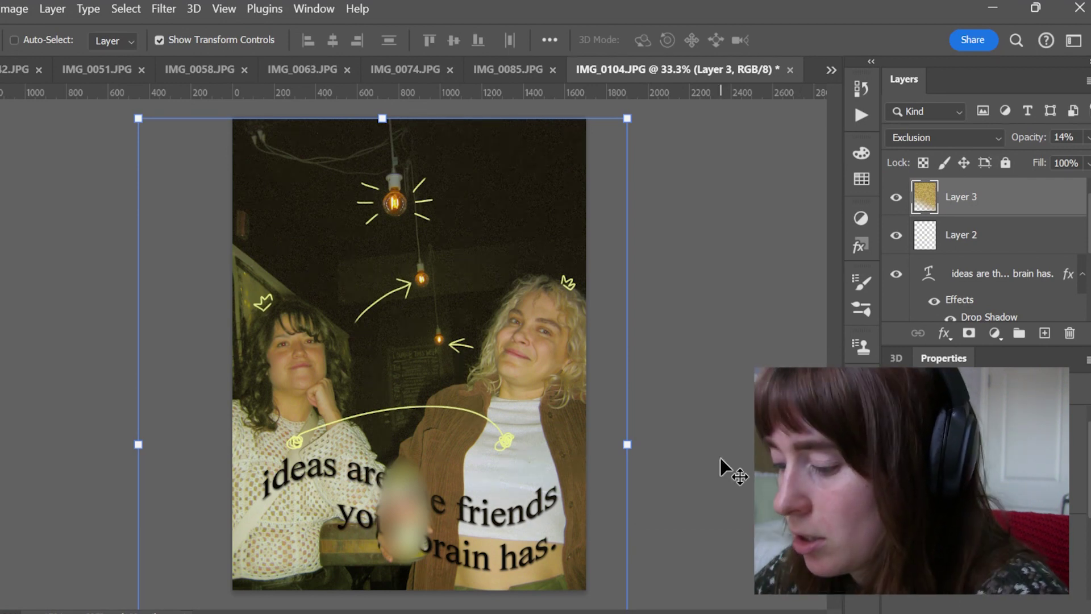
Apply a light blue-green Pattern Overlay to the caption's layer style and hide the transform controls
scroll(1023, 253, down, 1)
double_click(1030, 248)
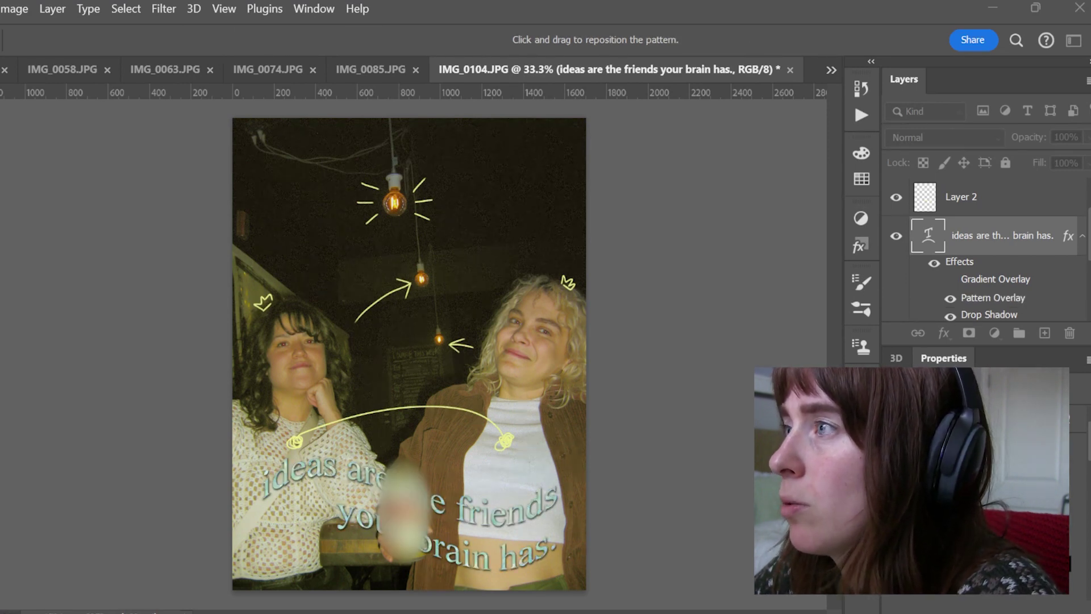
key(Return)
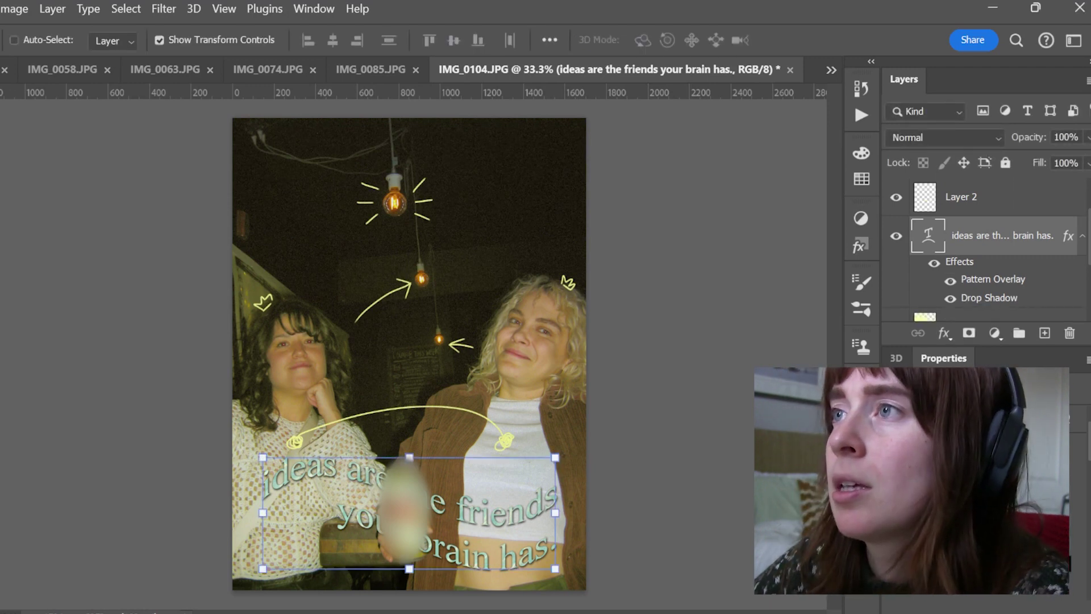
click(159, 40)
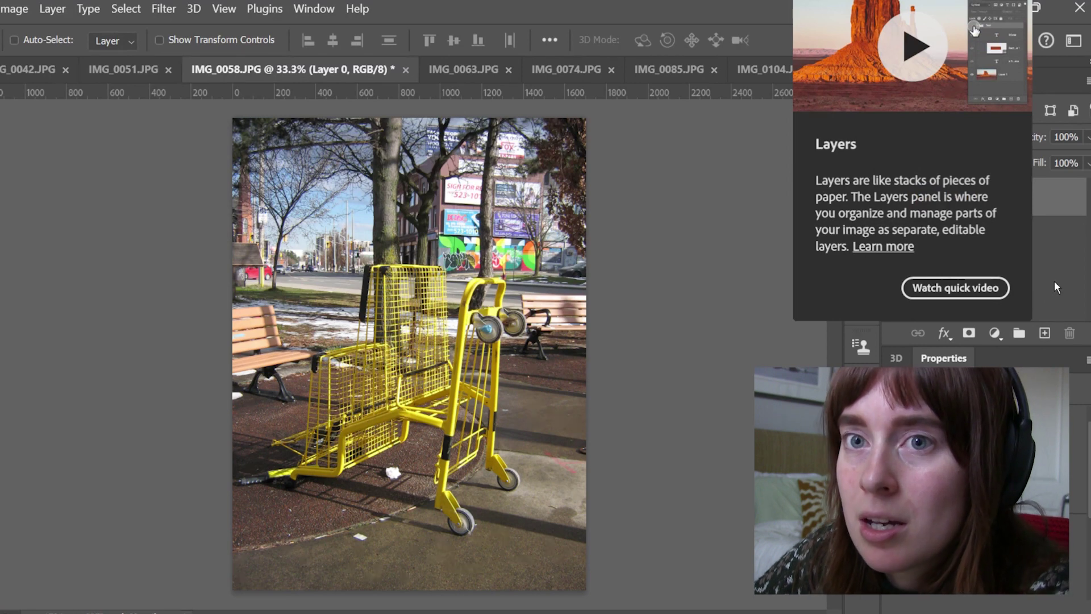
Duplicate the cart photo layer and apply the Find Edges stylize filter to the upper copy
key(ctrl+j)
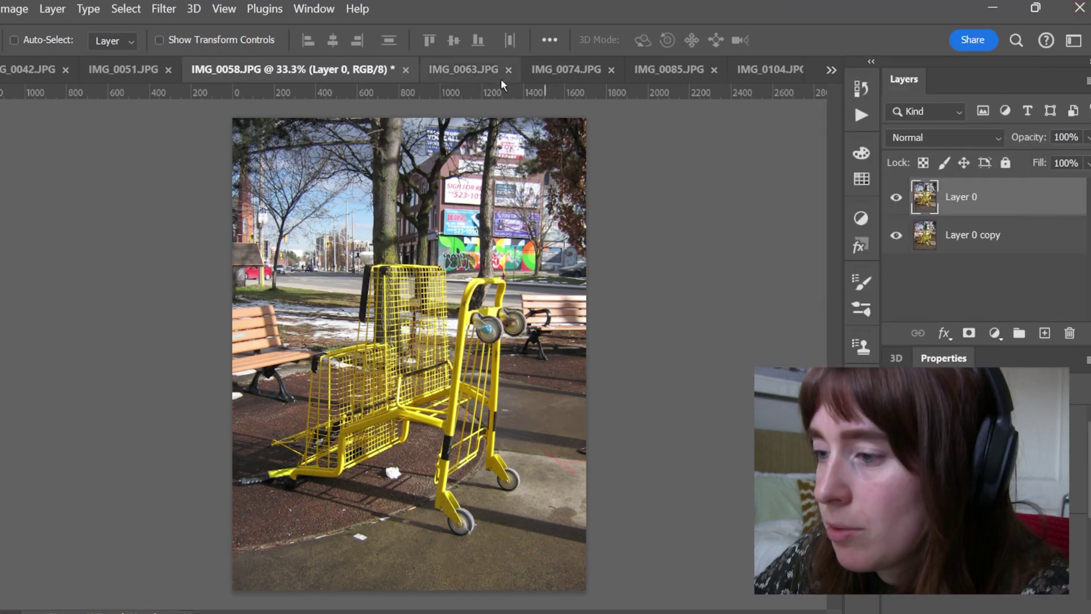
click(166, 11)
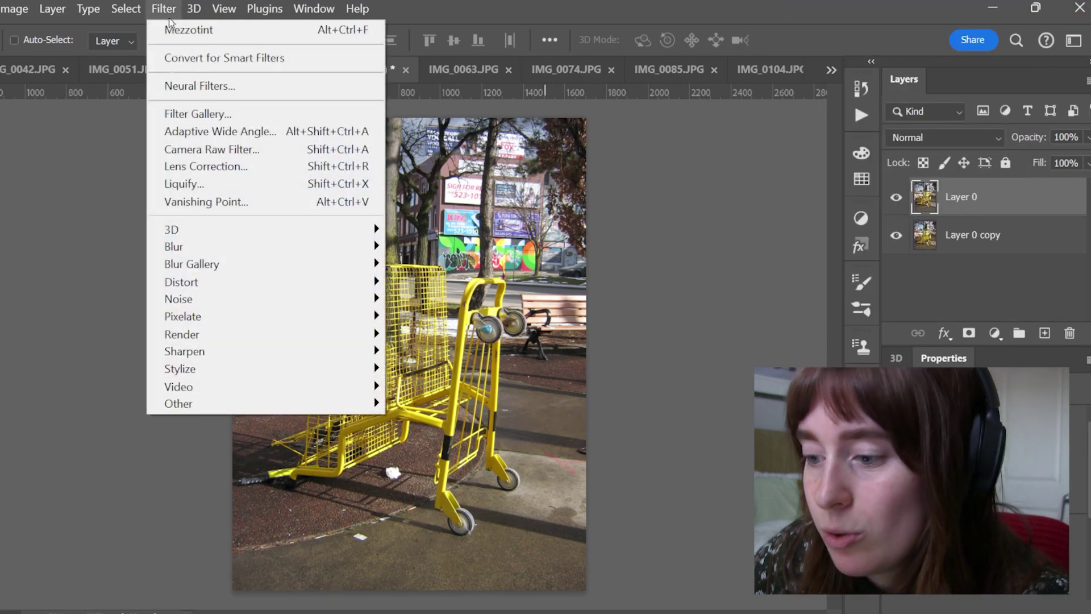
mouse_move(209, 331)
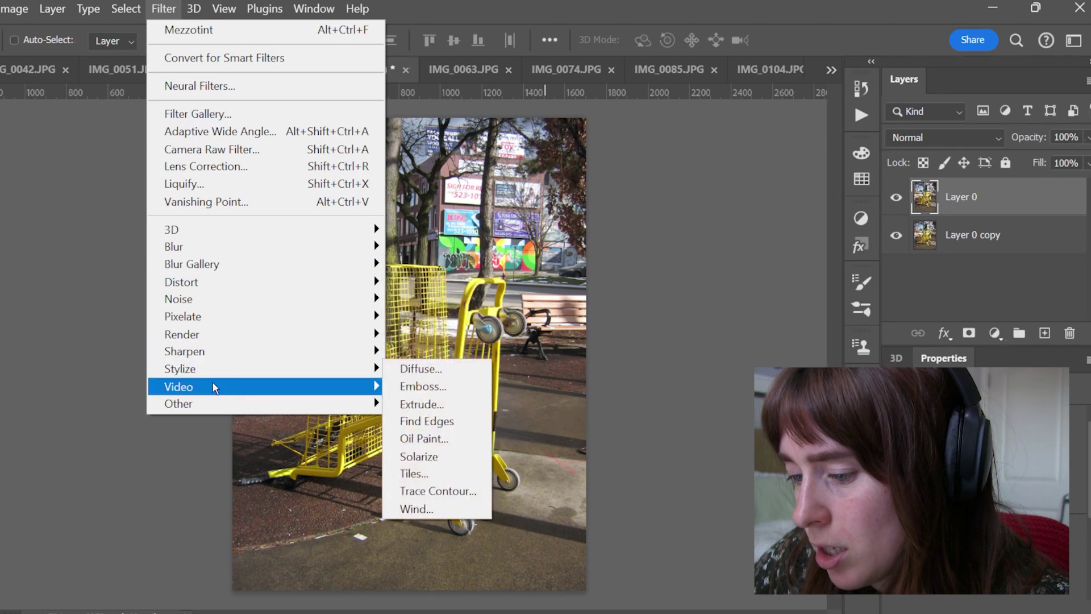
mouse_move(222, 373)
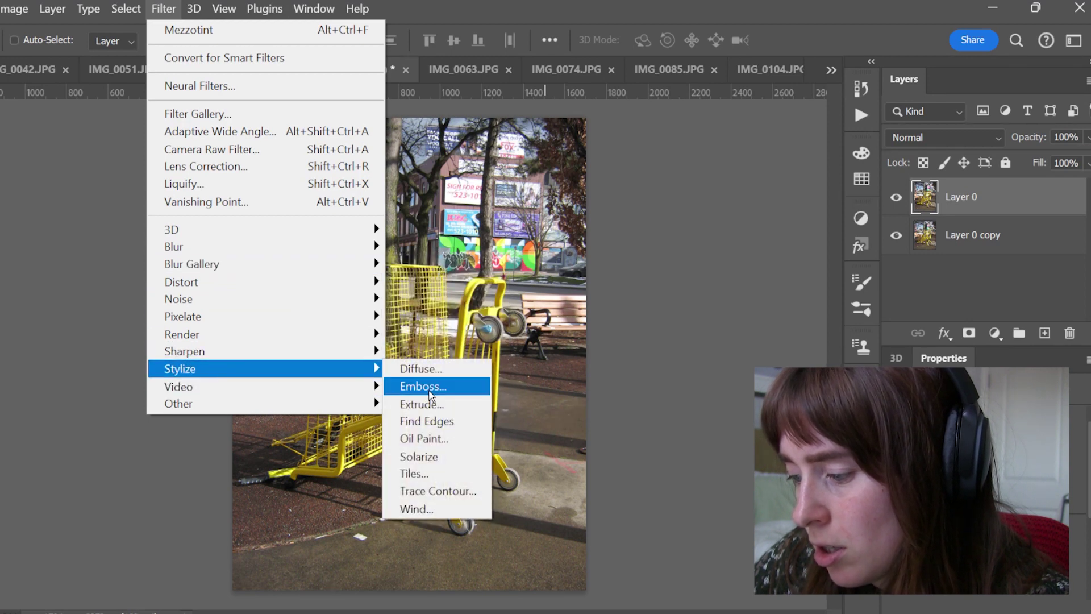
click(432, 421)
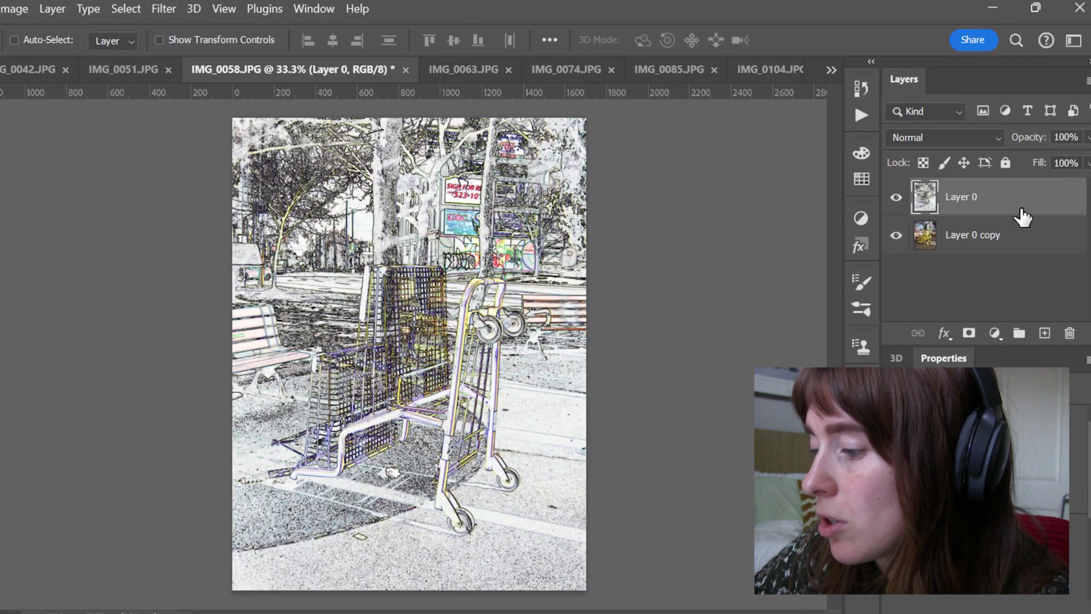
Compare blend modes on the edge-outline Layer 0 and set it to Darken
key(h)
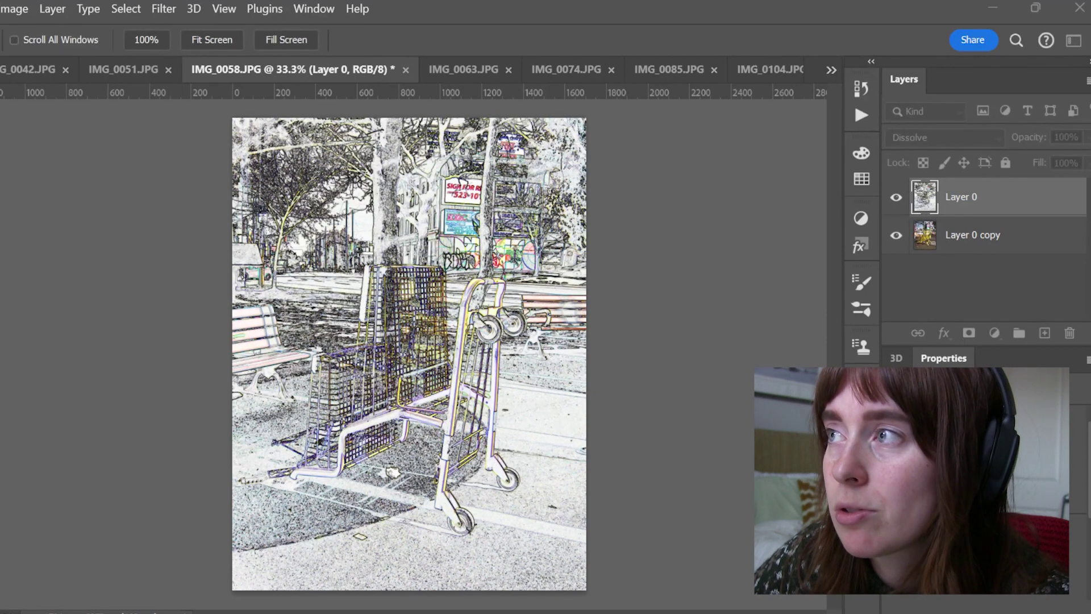
key(shift+plus)
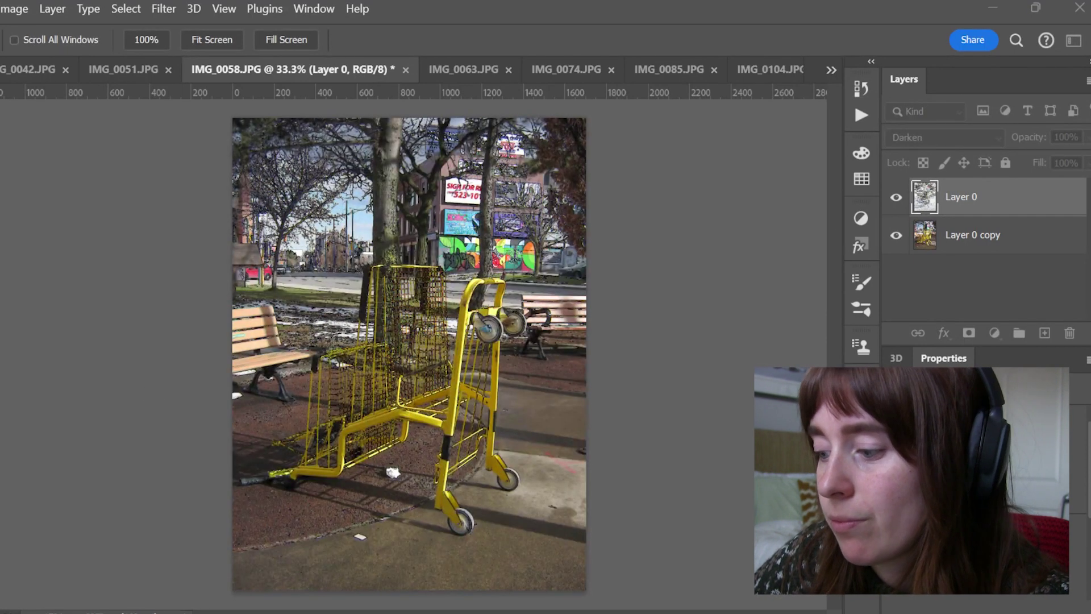
key(shift+plus)
key(shift+plus)
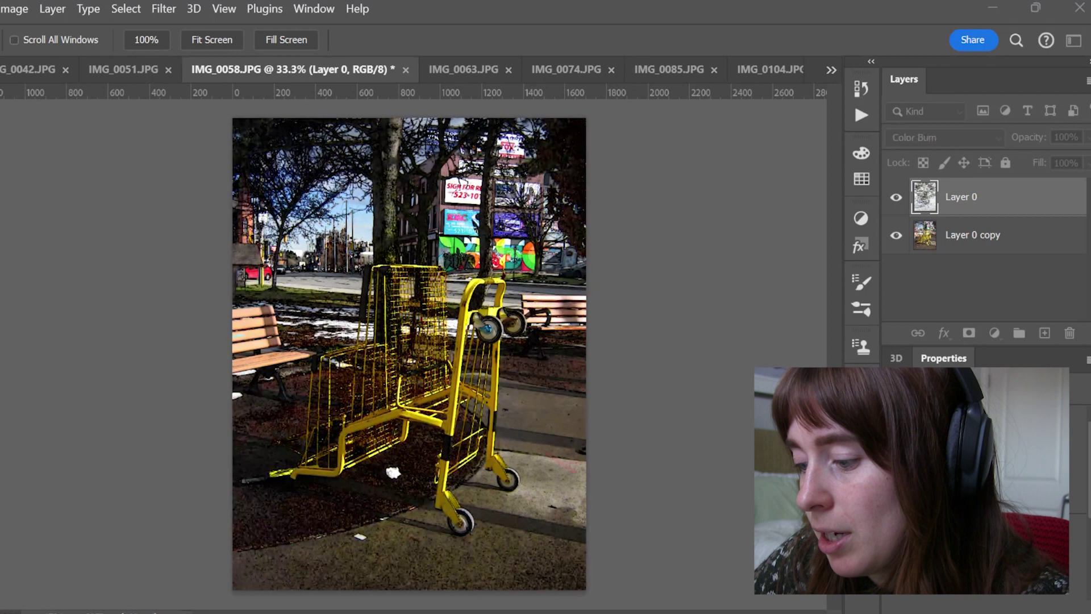
key(shift+minus)
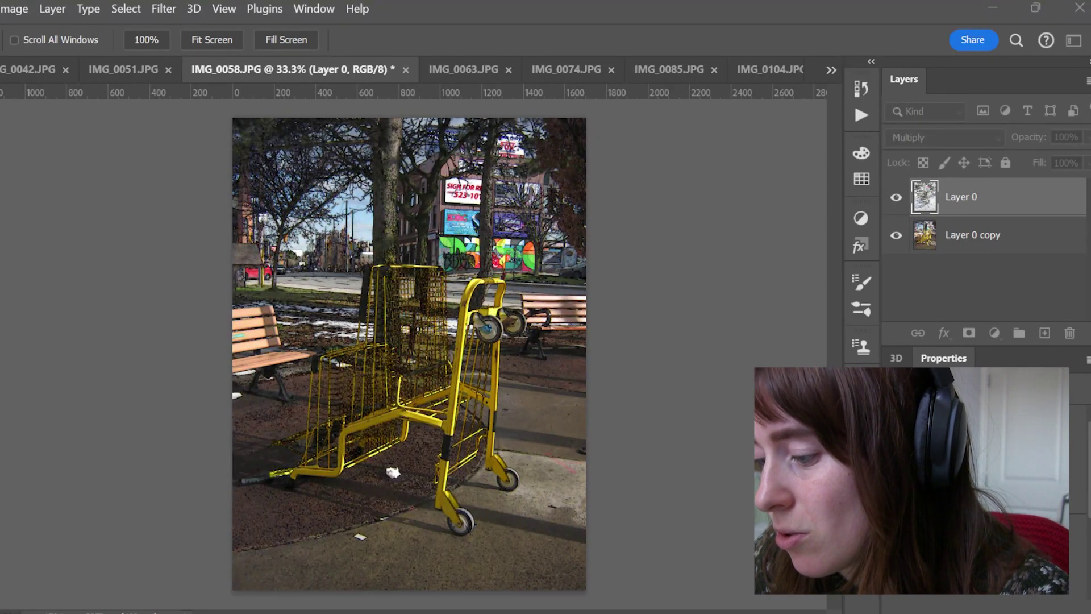
key(shift+minus)
key(v)
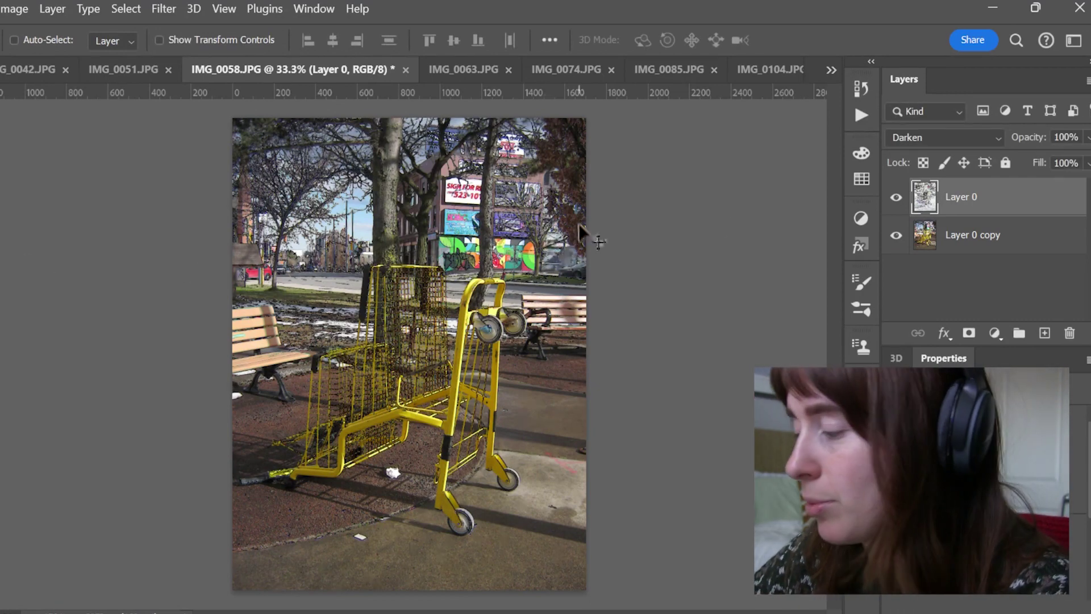
Duplicate the photo layer beneath the outlines and apply a Mosaic filter with cell size 80 to the copy
key(ctrl+j)
click(164, 8)
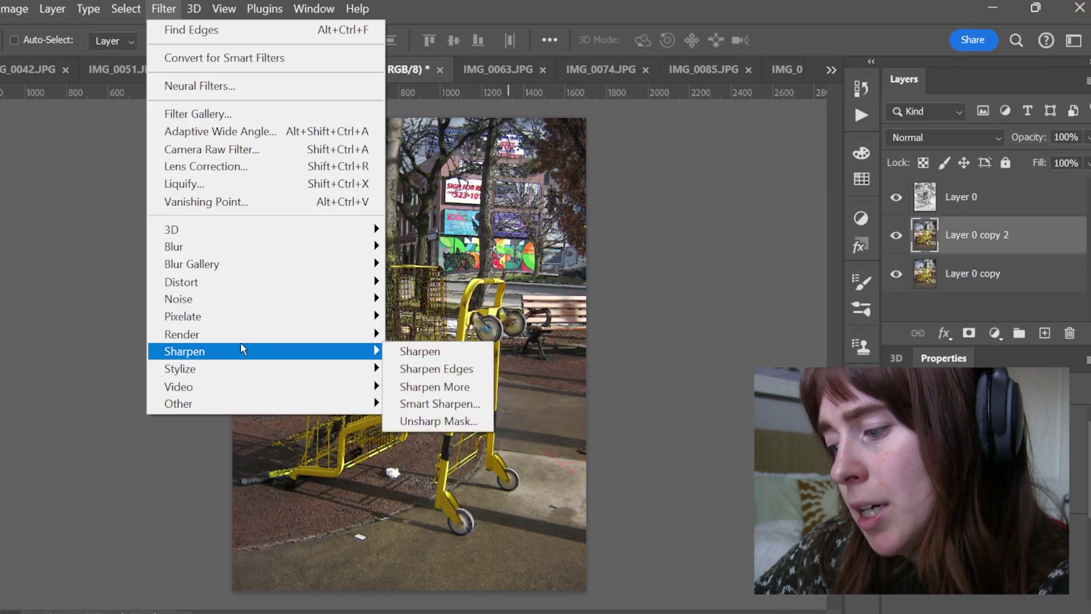
mouse_move(258, 336)
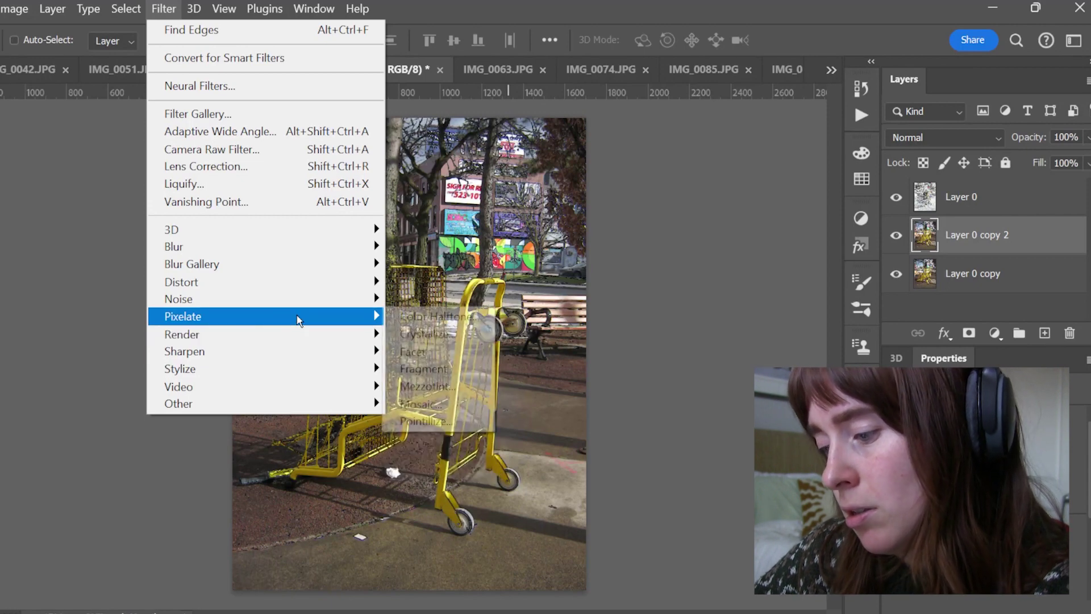
mouse_move(307, 321)
click(438, 408)
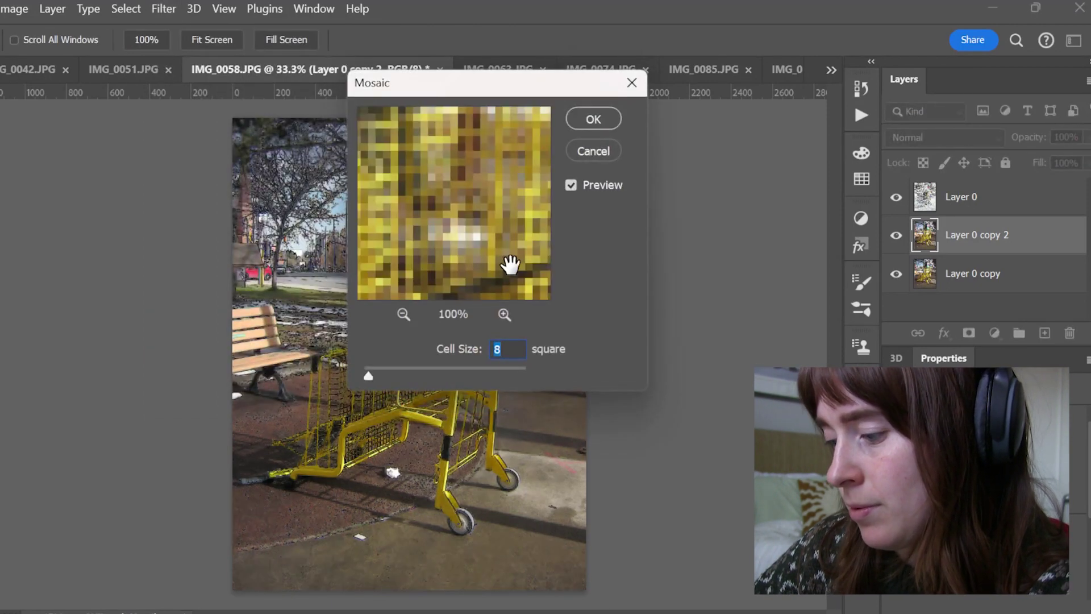
text(80)
key(Return)
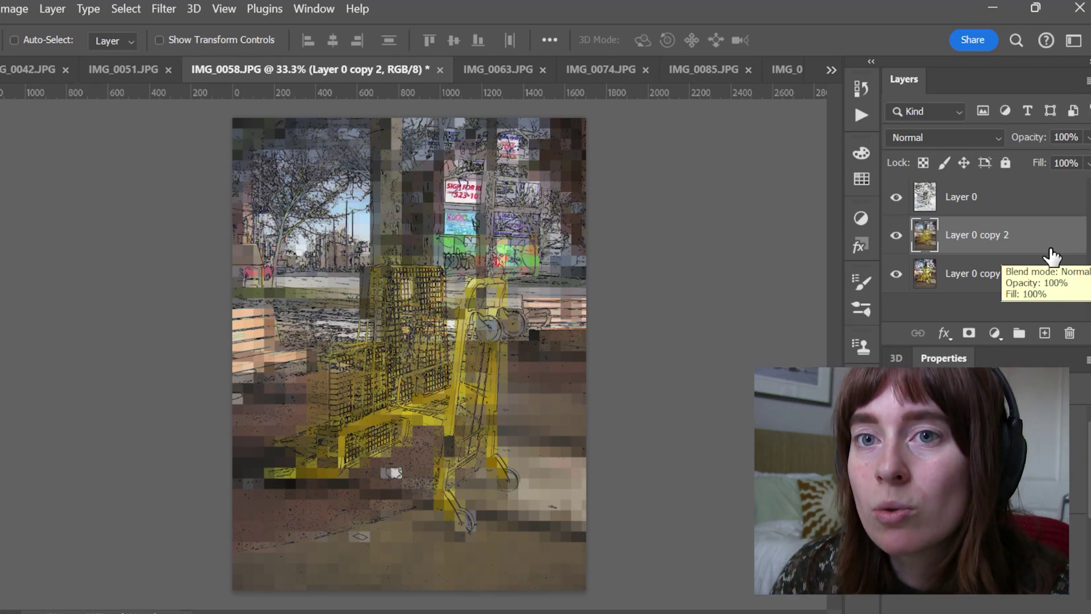
key(t)
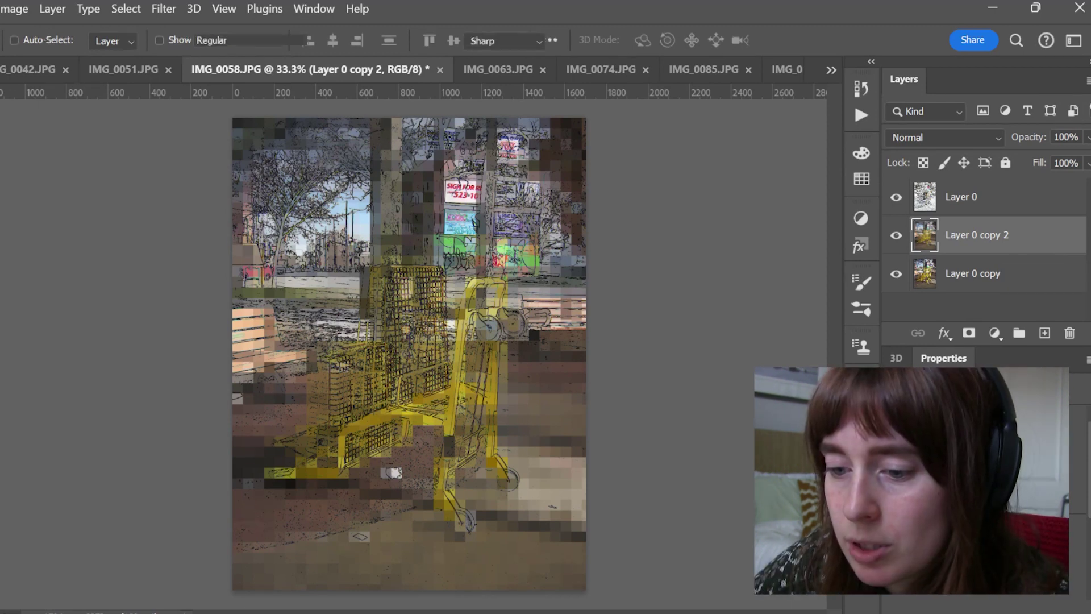
click(331, 392)
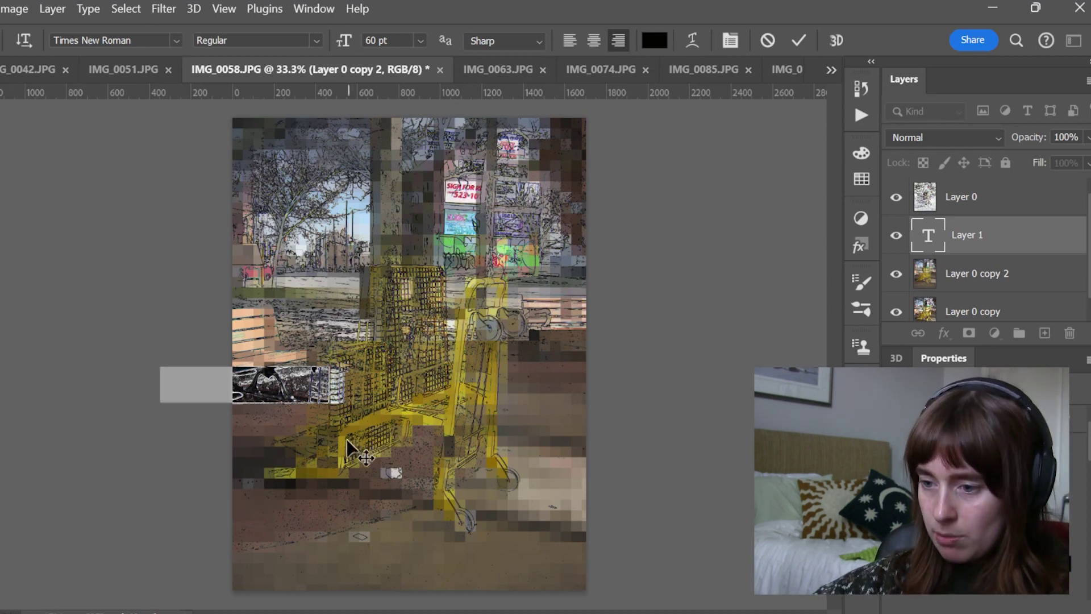
key(BackSpace)
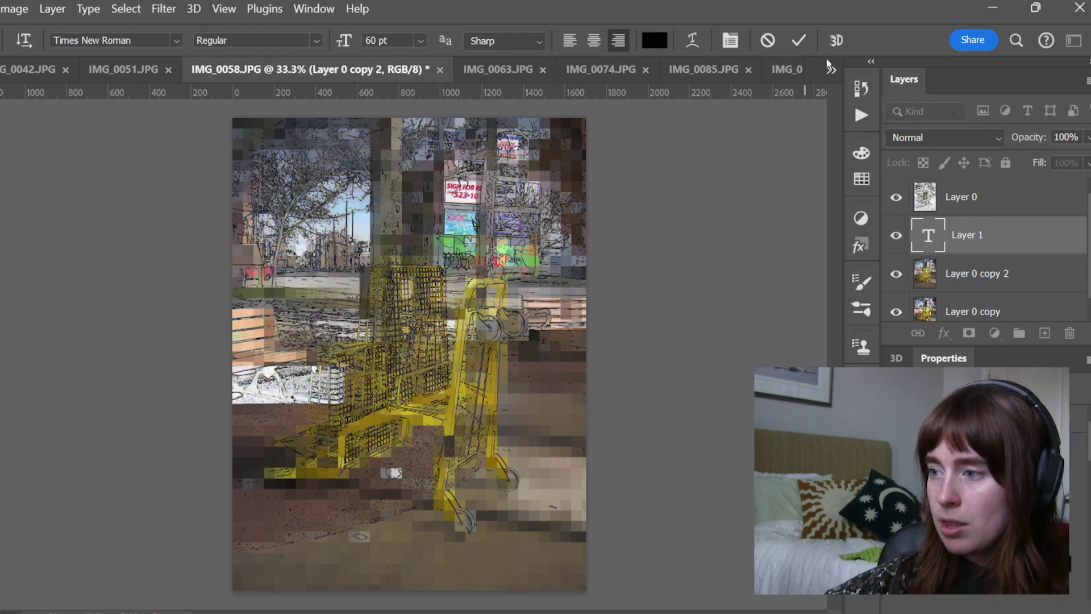
click(798, 40)
key(v)
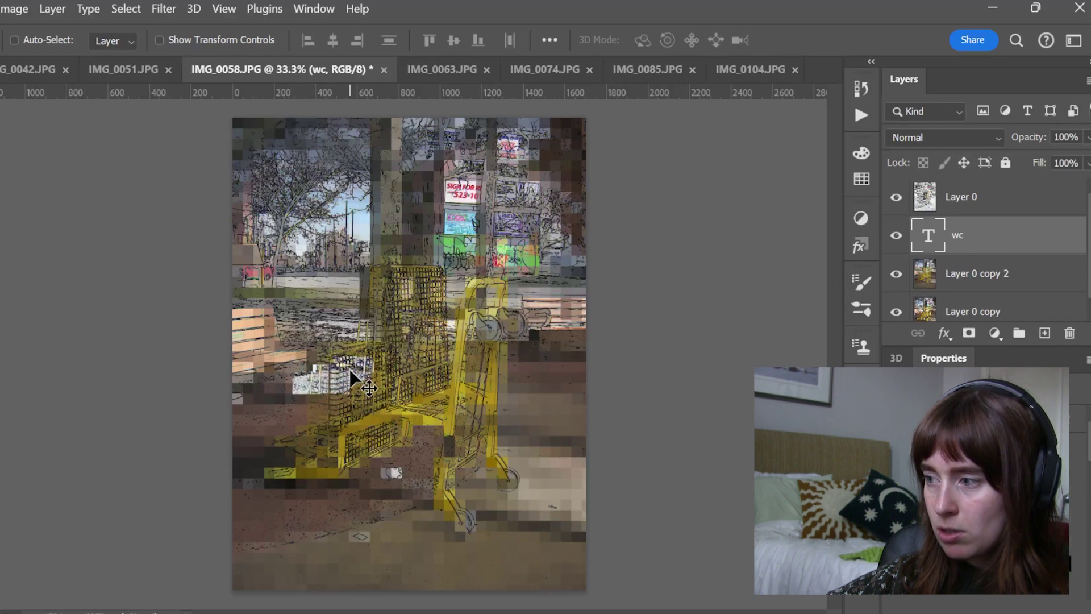
drag(350, 370, 418, 374)
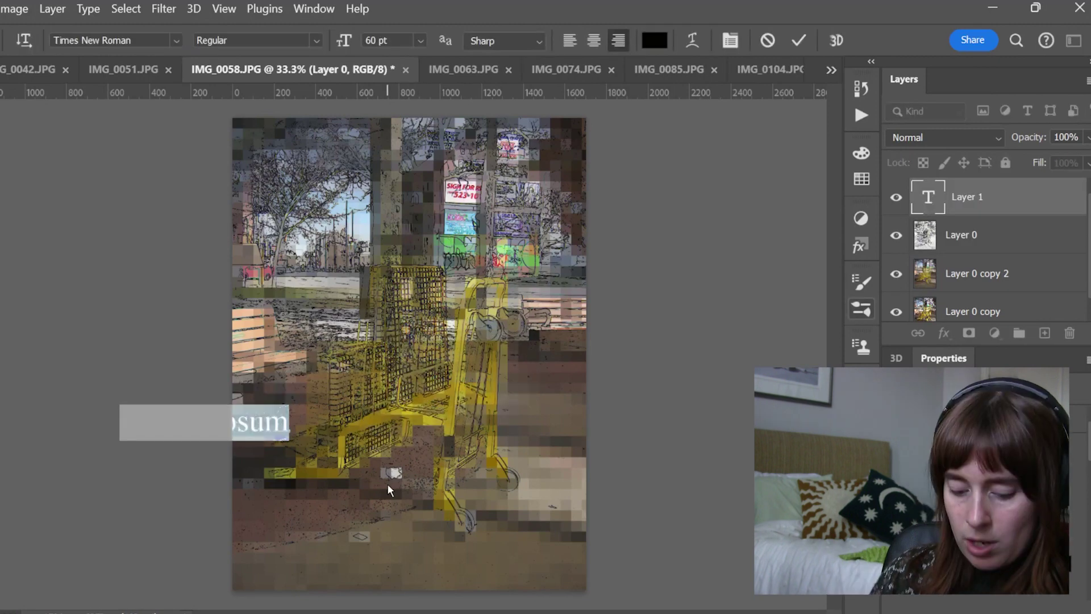
Add the yellow caption "we can be" in 60 pt Times New Roman above Layer 0 and place it centrally near the photo's bottom edge
text(we can be)
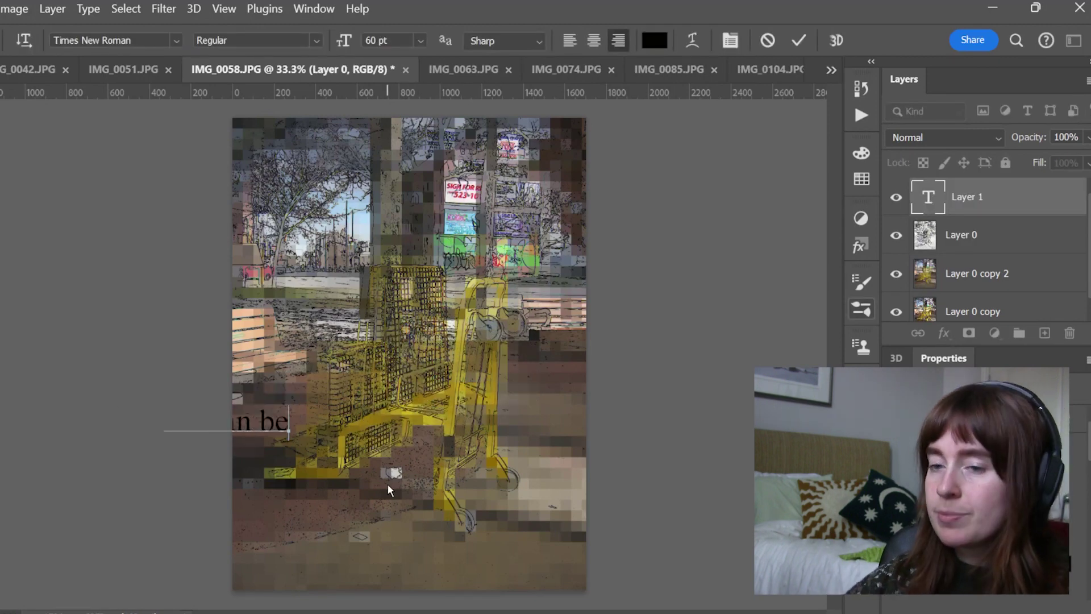
key(Escape)
key(v)
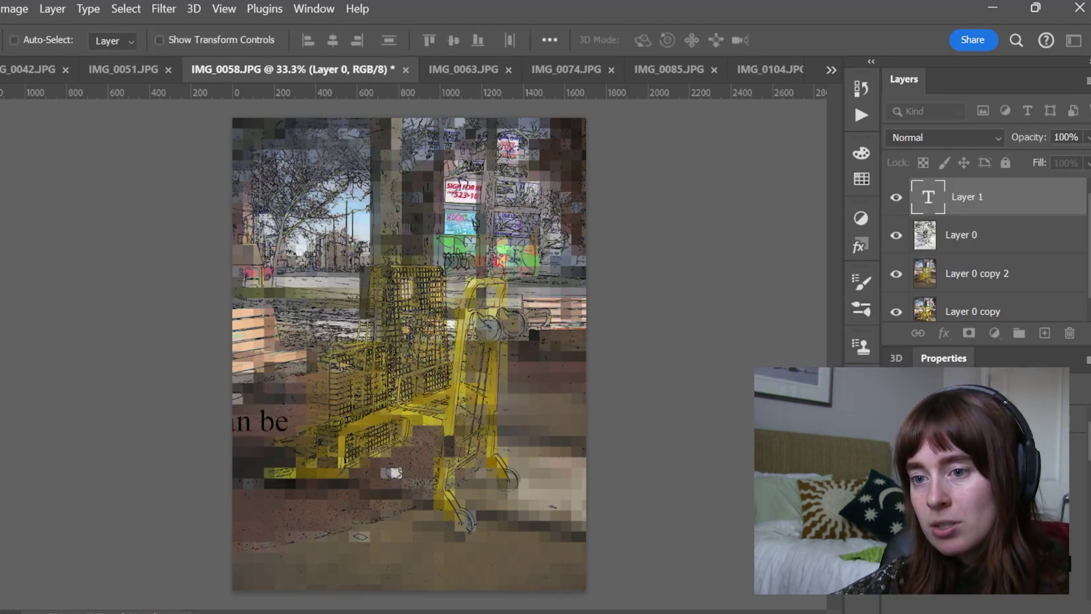
drag(263, 425, 449, 247)
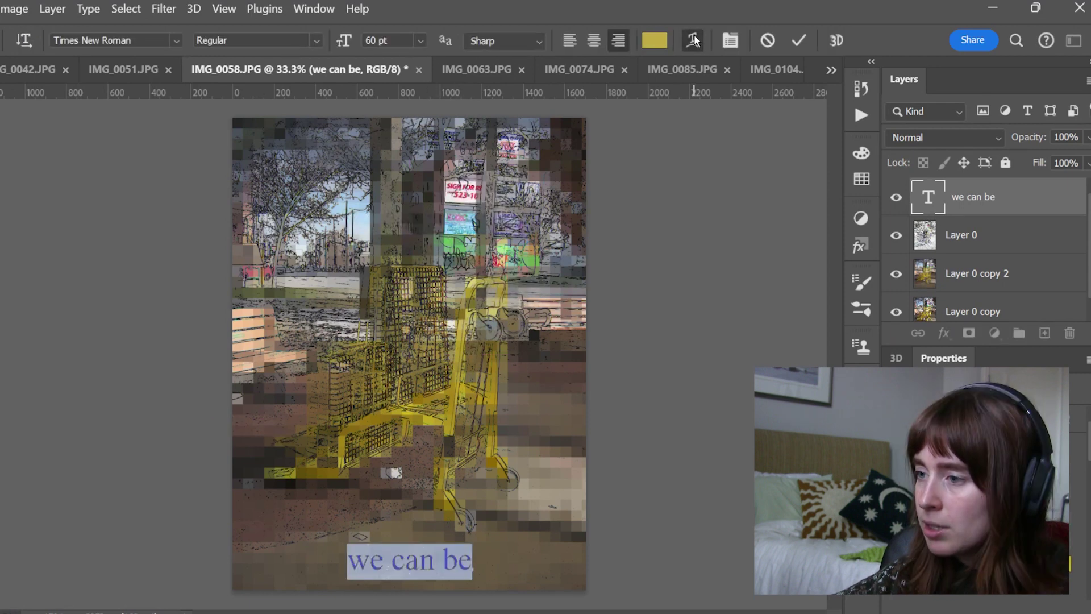
Try the Wave, Fish, Inflate, Fisheye and Twist warp styles on the "we can be" caption
click(692, 40)
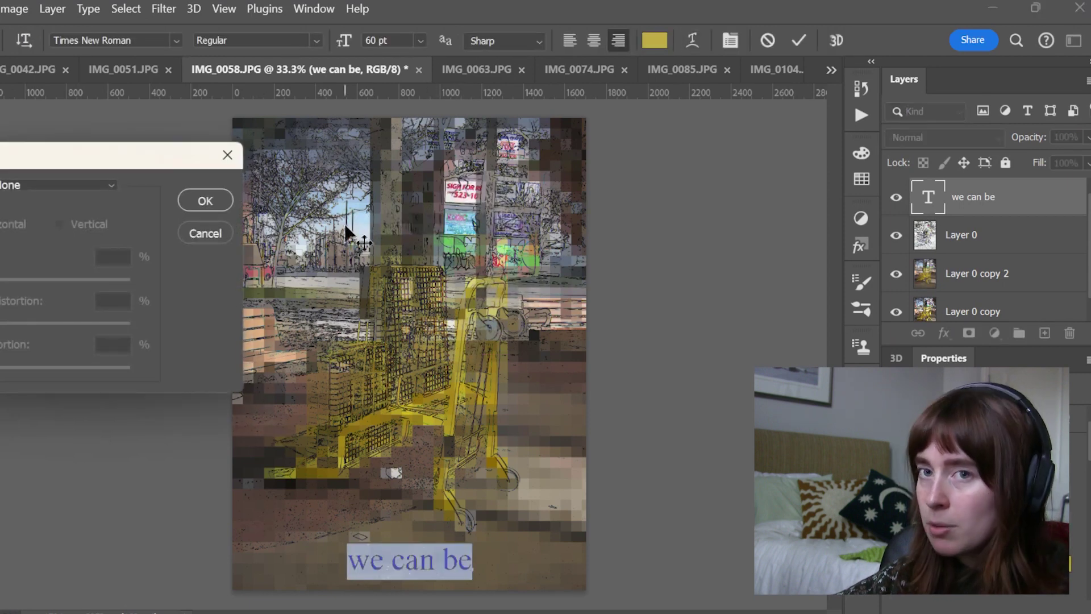
click(81, 186)
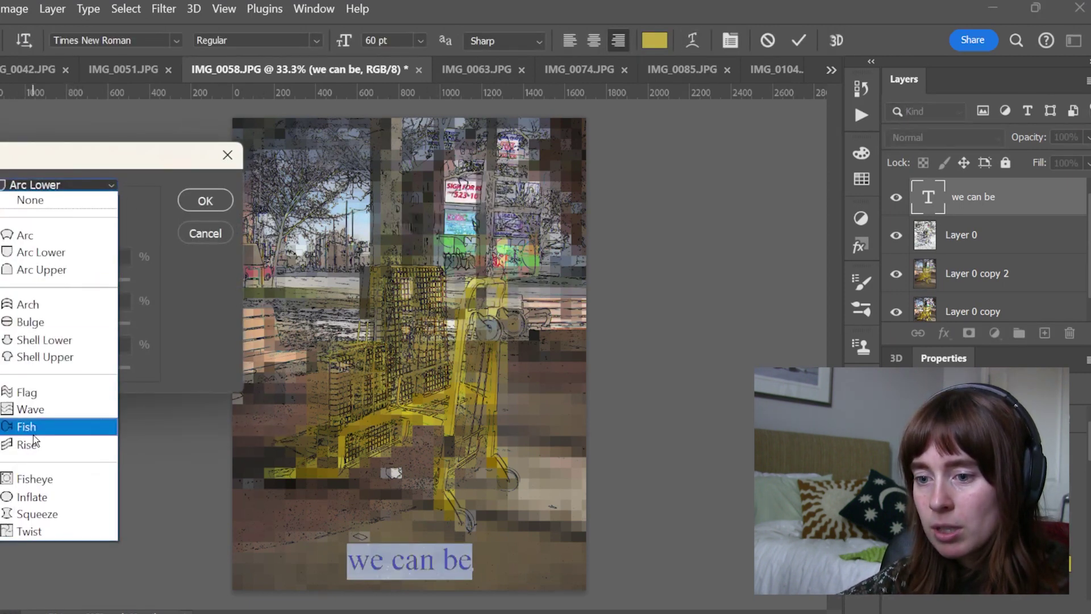
click(56, 405)
click(101, 186)
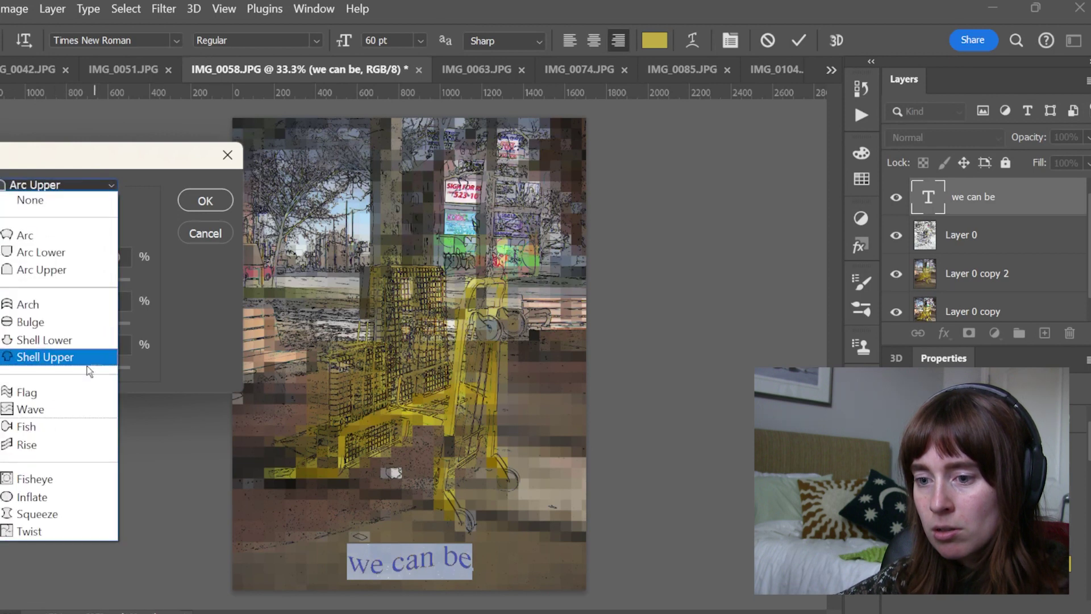
click(56, 419)
click(108, 187)
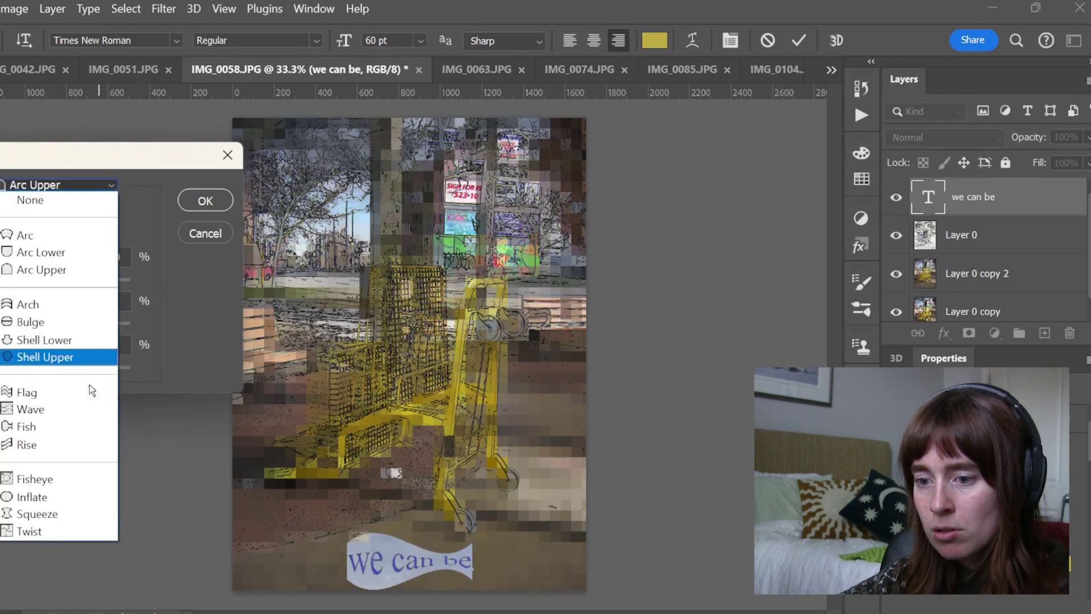
click(26, 489)
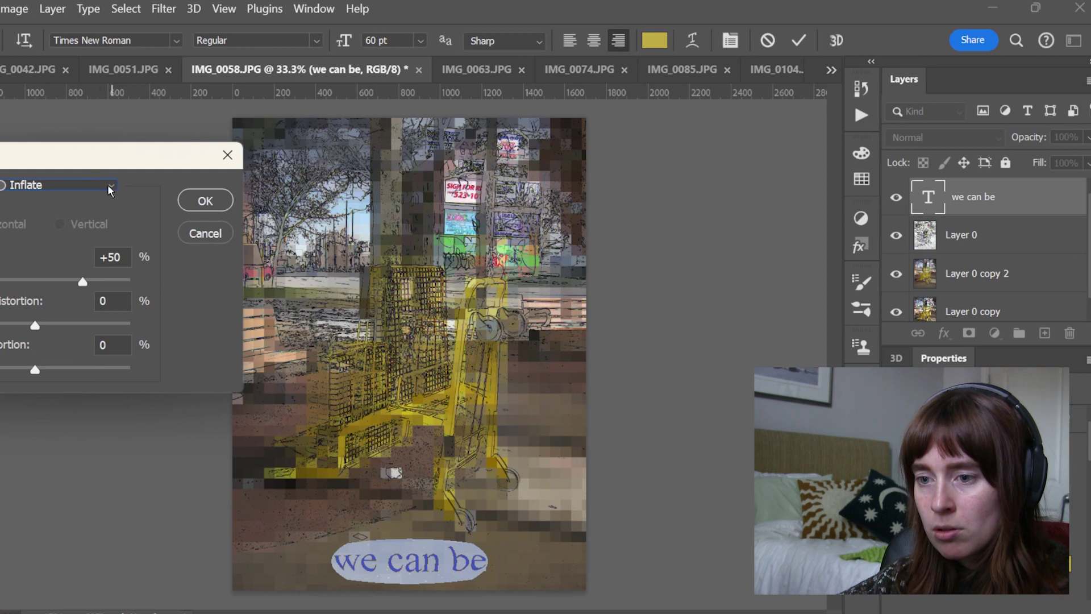
click(111, 187)
click(39, 476)
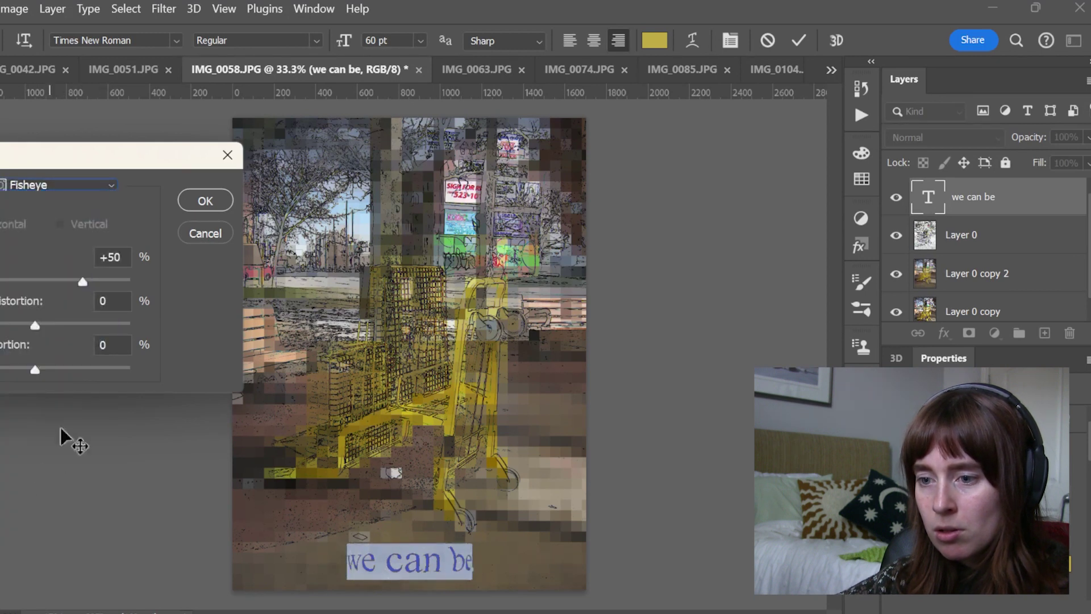
click(112, 185)
click(67, 526)
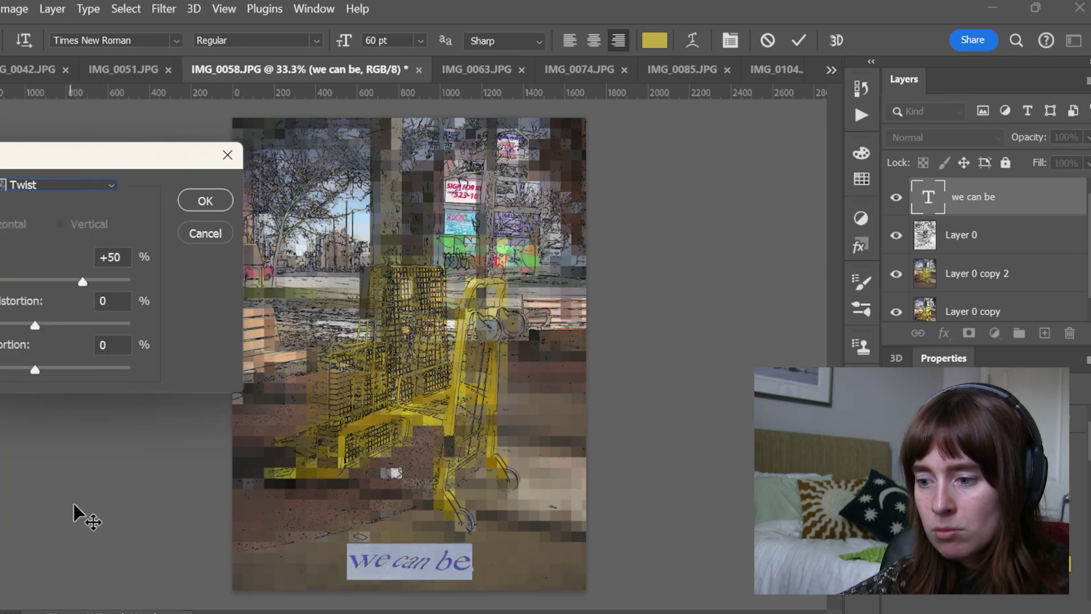
Warp the "we can be" caption with the Inflate style, using a bend below +50%
click(91, 188)
click(31, 490)
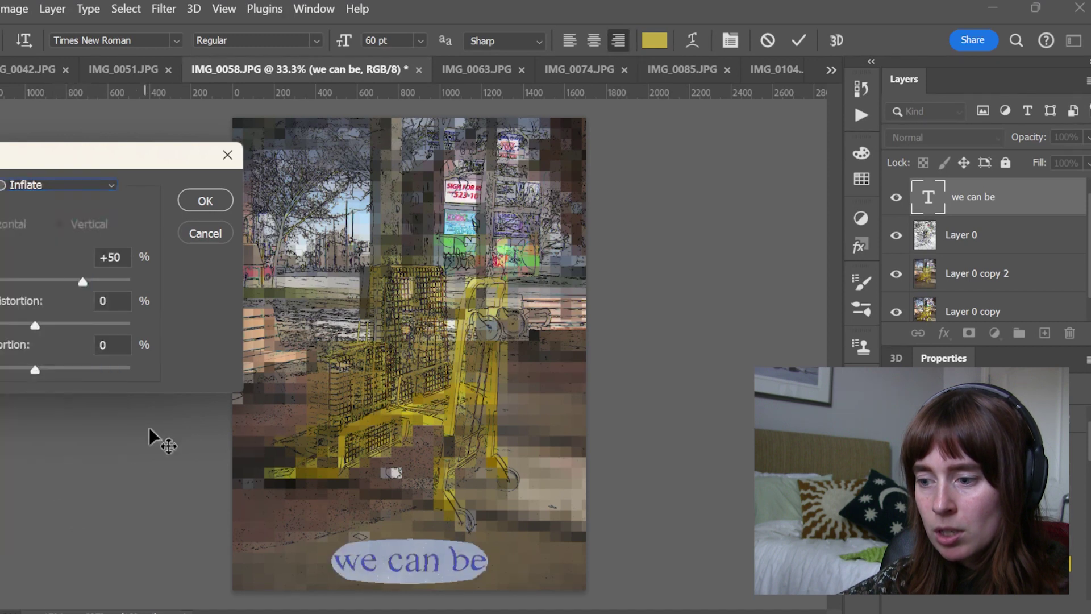
drag(67, 279, 62, 281)
click(203, 197)
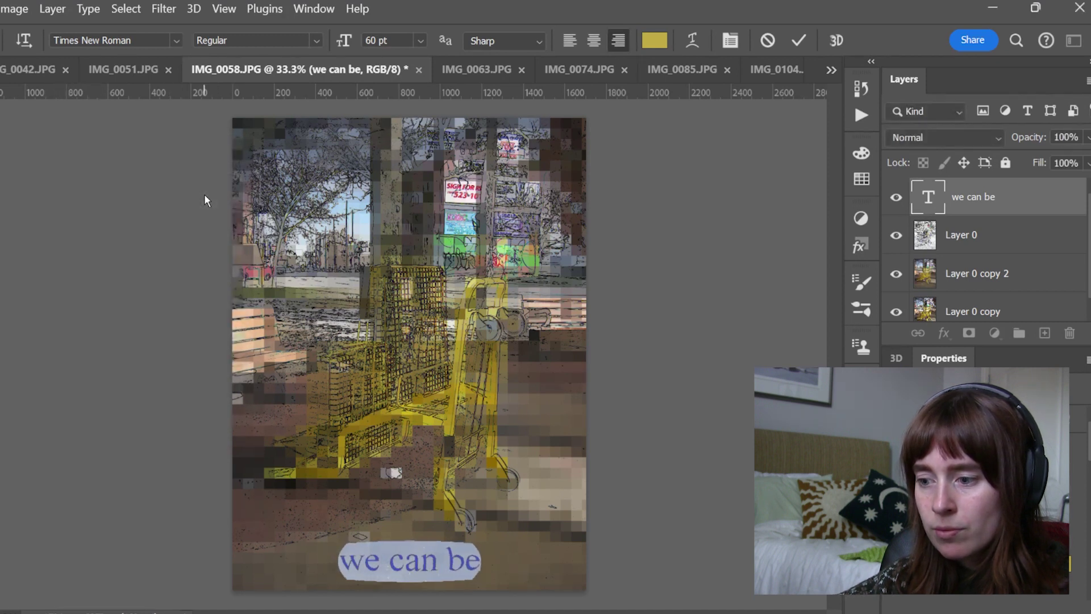
Add a Satin effect to the "we can be" caption layer and set its blend mode to Dissolve at 82% opacity
click(1034, 198)
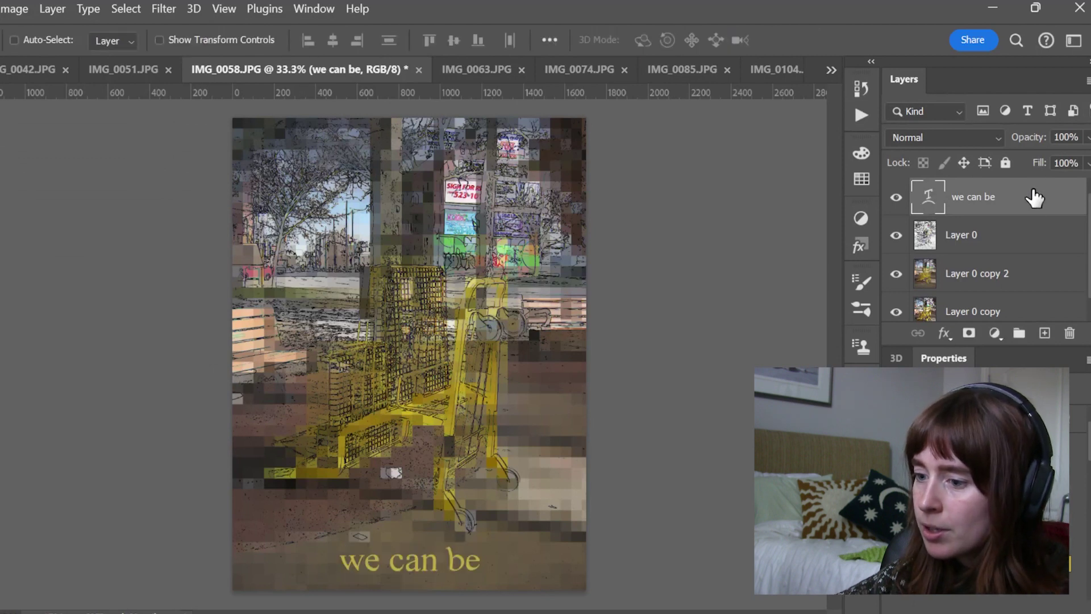
double_click(1034, 198)
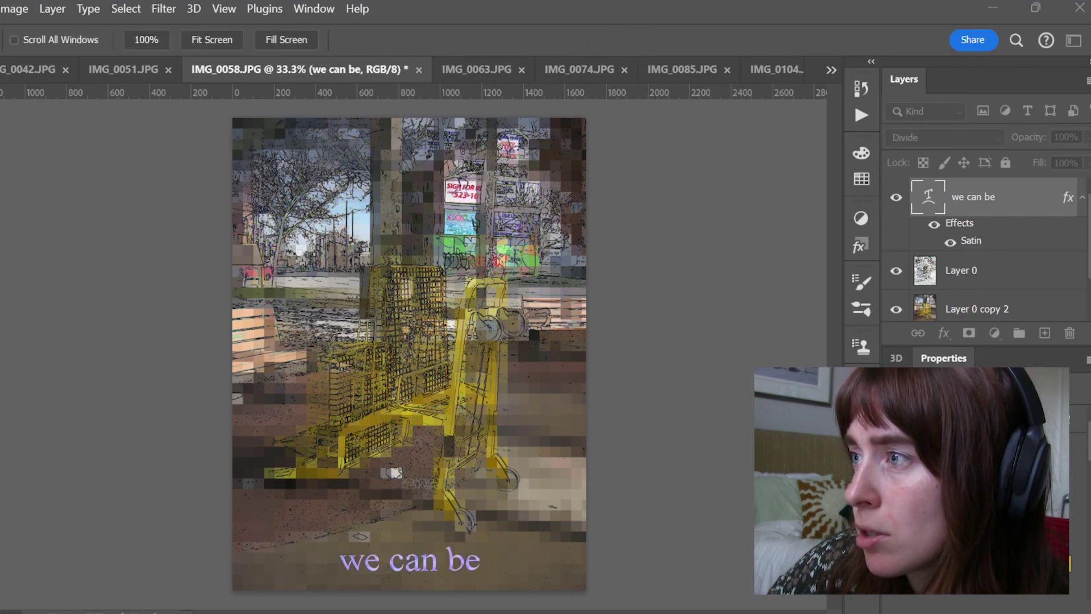
key(Up)
key(Up)
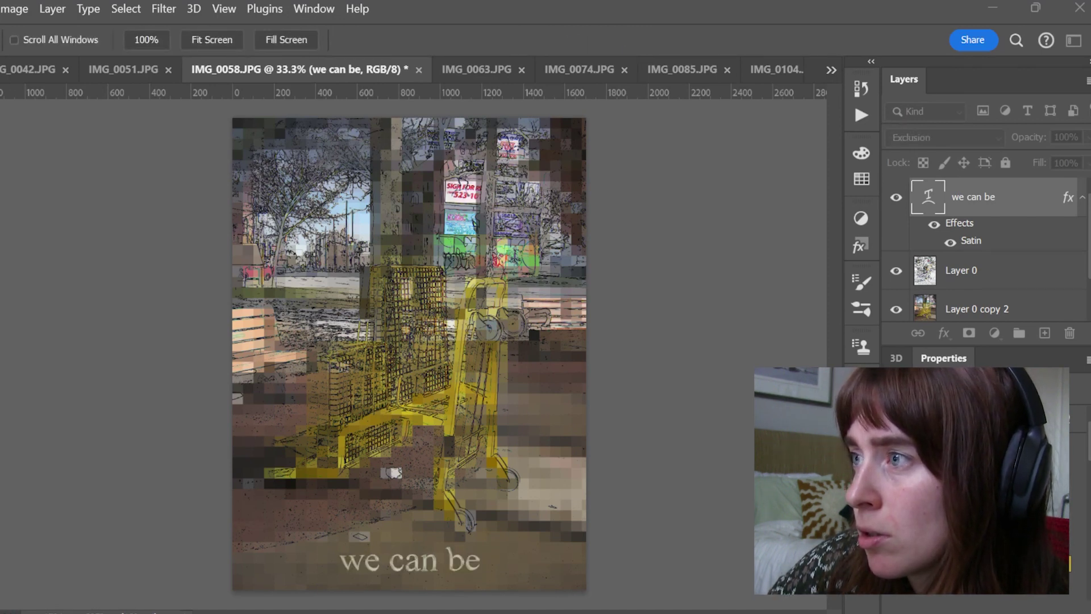
key(Up)
key(Down)
key(Down)
key(Down)
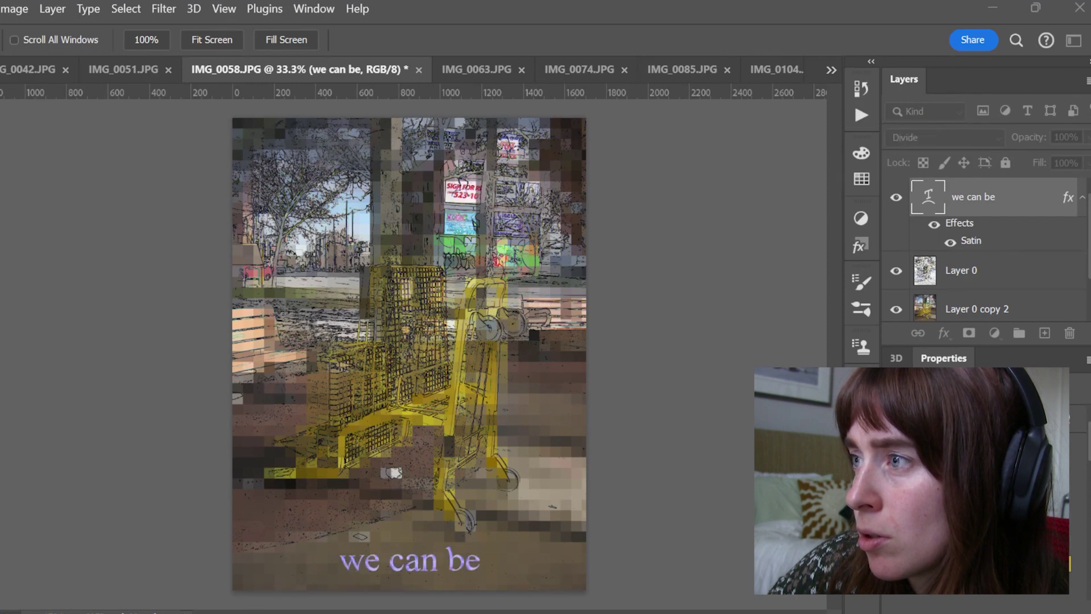
key(d)
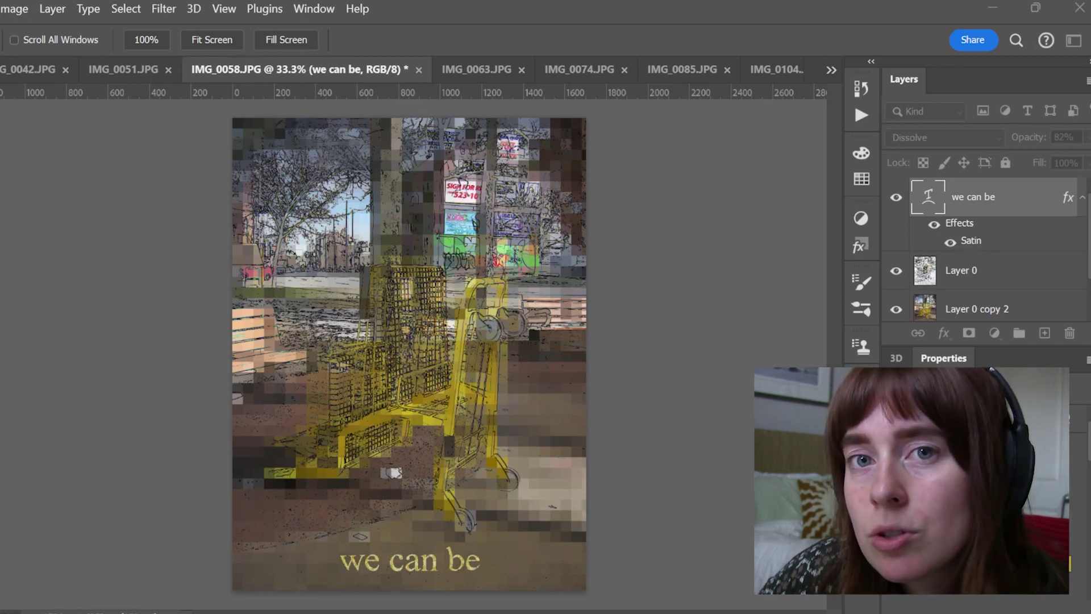
key(Return)
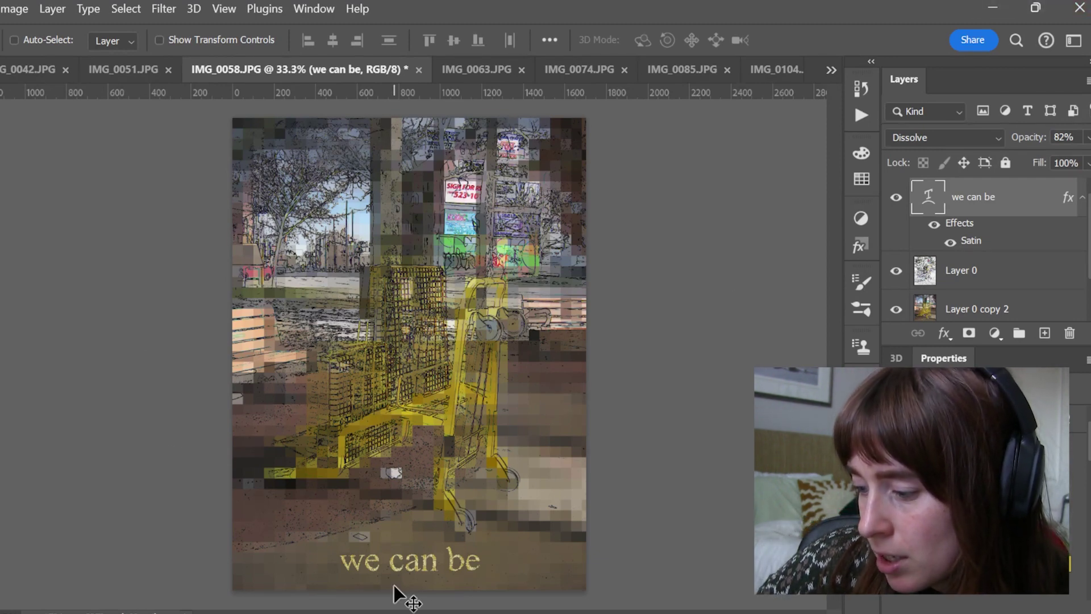
Examine the caption's dissolved texture and the cart's outlined, pixelated details up close
scroll(401, 594, up, 8)
scroll(399, 579, up, 4)
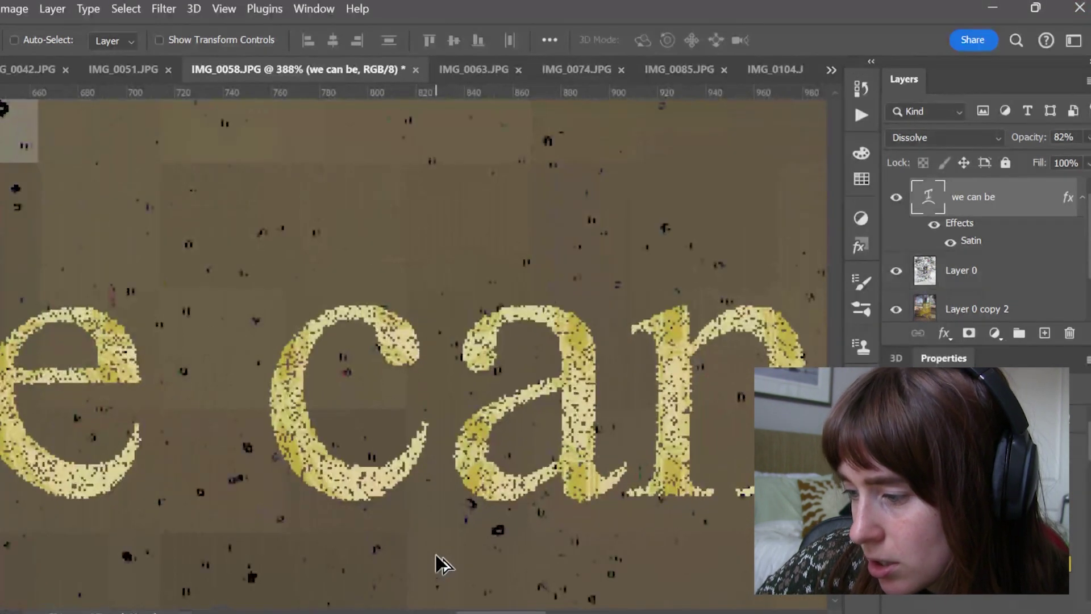
scroll(461, 499, down, 10)
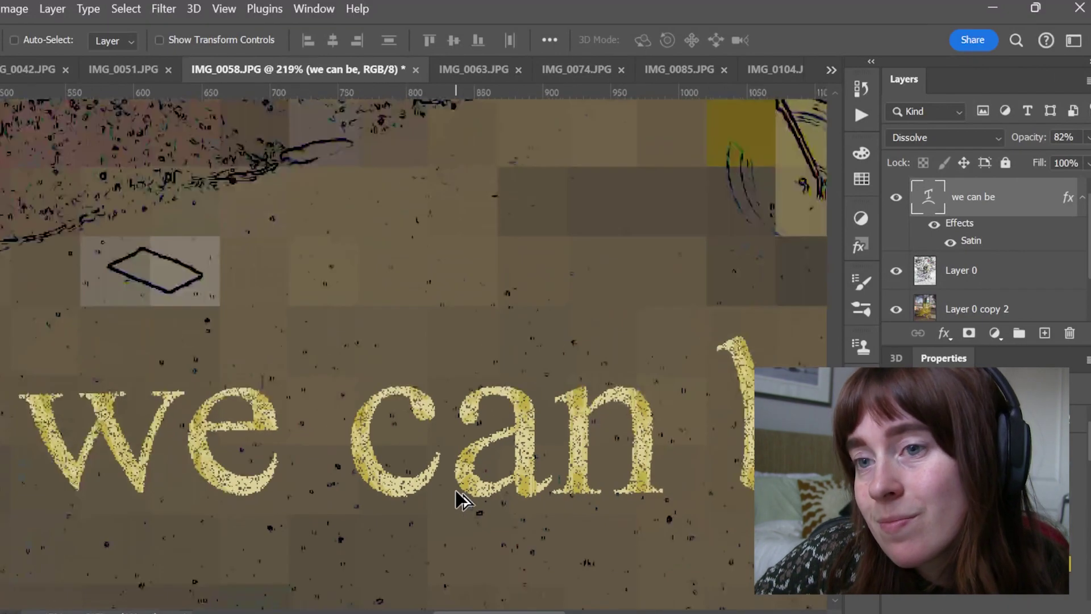
scroll(504, 393, up, 4)
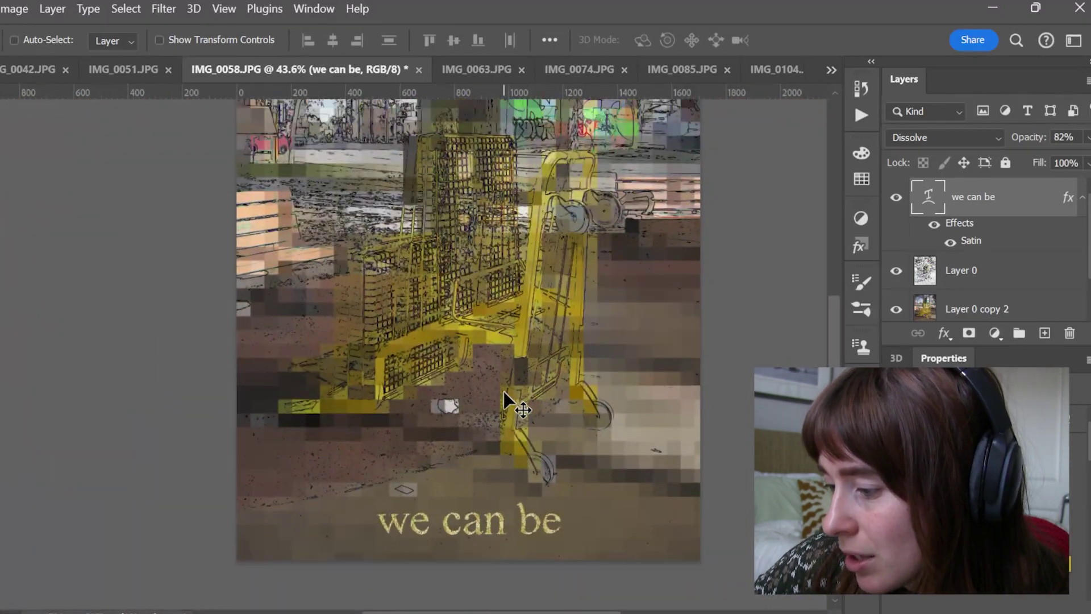
scroll(449, 527, up, 2)
scroll(449, 529, up, 3)
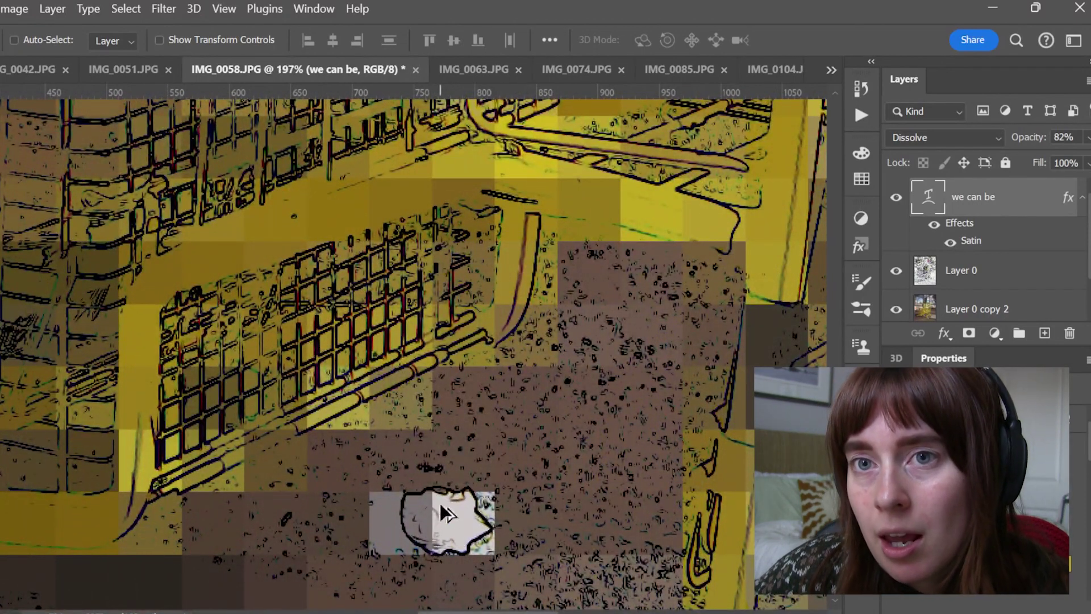
scroll(445, 512, down, 5)
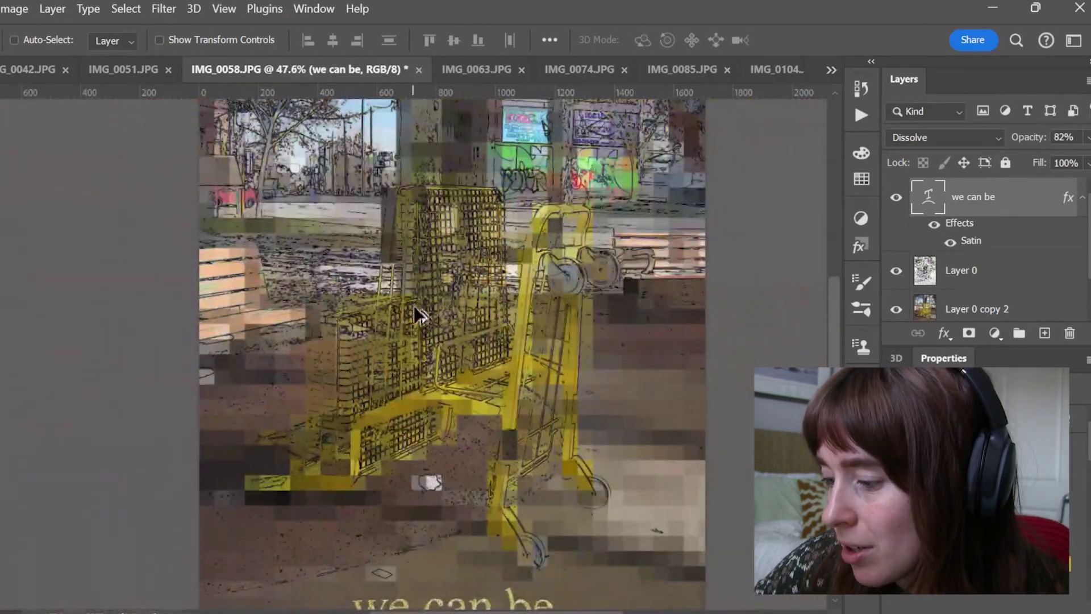
scroll(465, 423, down, 1)
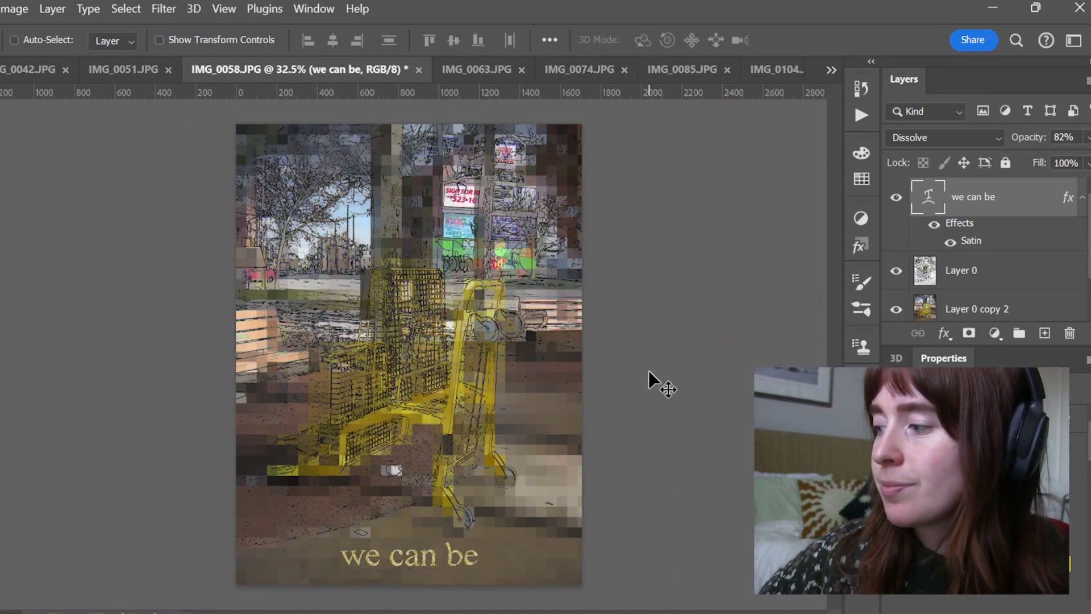
Add a new layer above the caption and set up the Happy HB brush at 34 px
click(1044, 333)
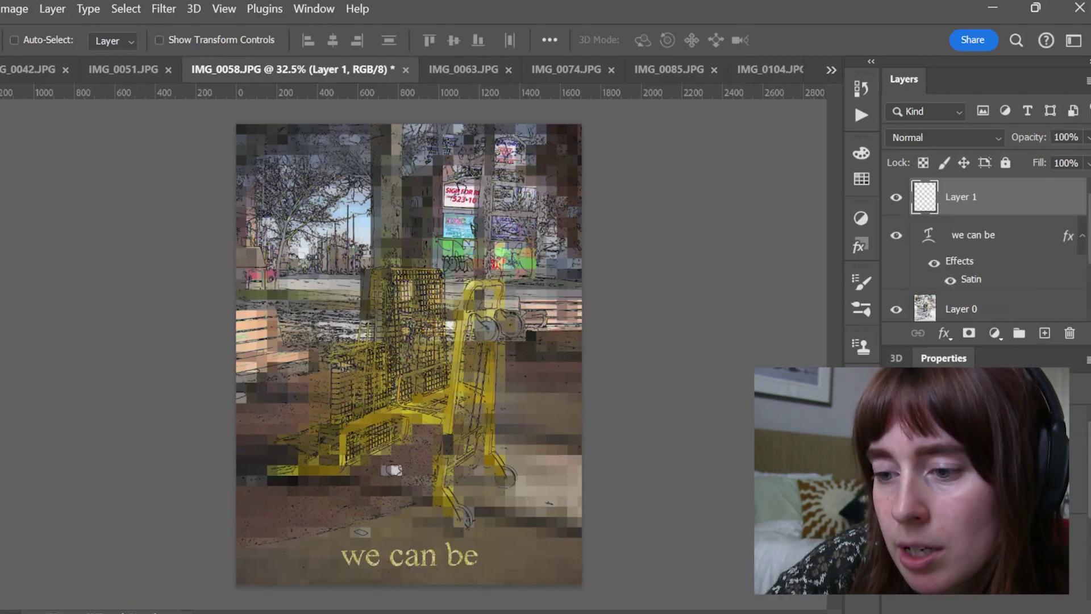
key(b)
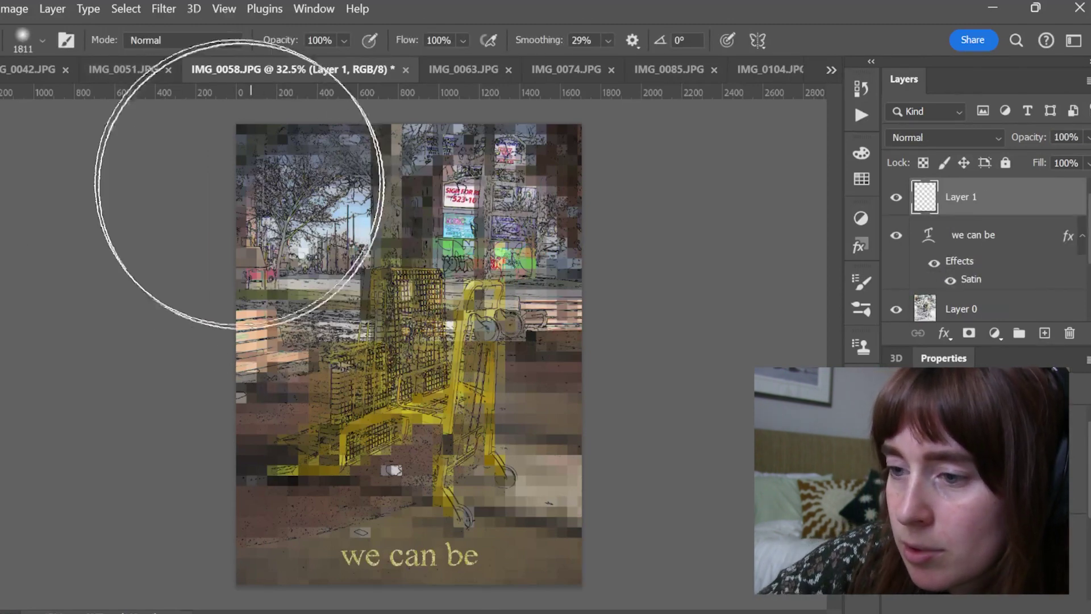
click(42, 40)
click(89, 357)
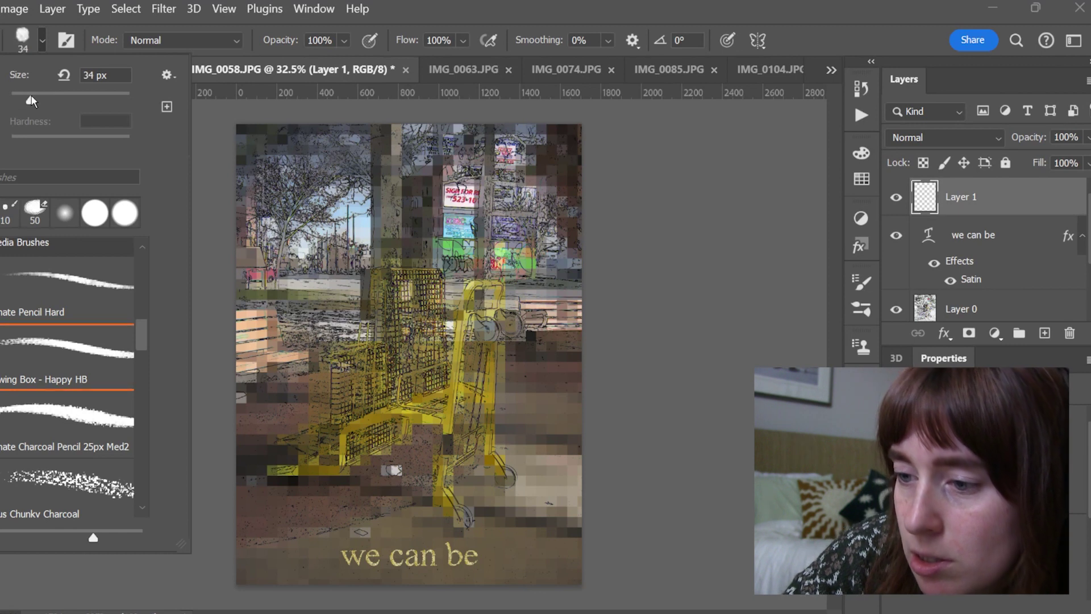
drag(16, 100, 31, 99)
Try a looping line, diagonal lines and a loose scribble across the photo's upper part, undoing each attempt
drag(446, 223, 521, 164)
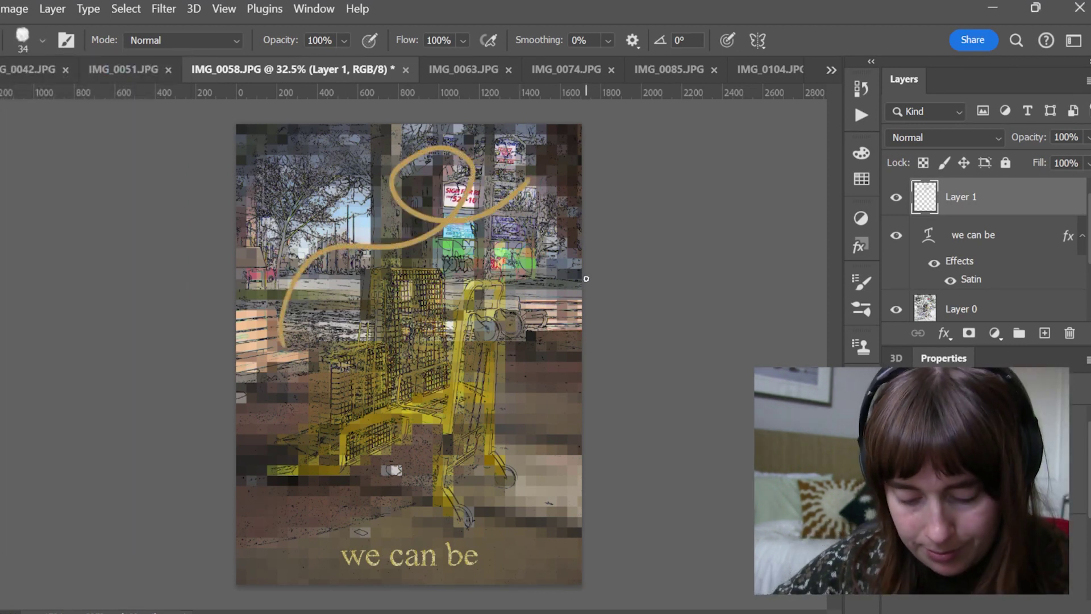
key(ctrl+z)
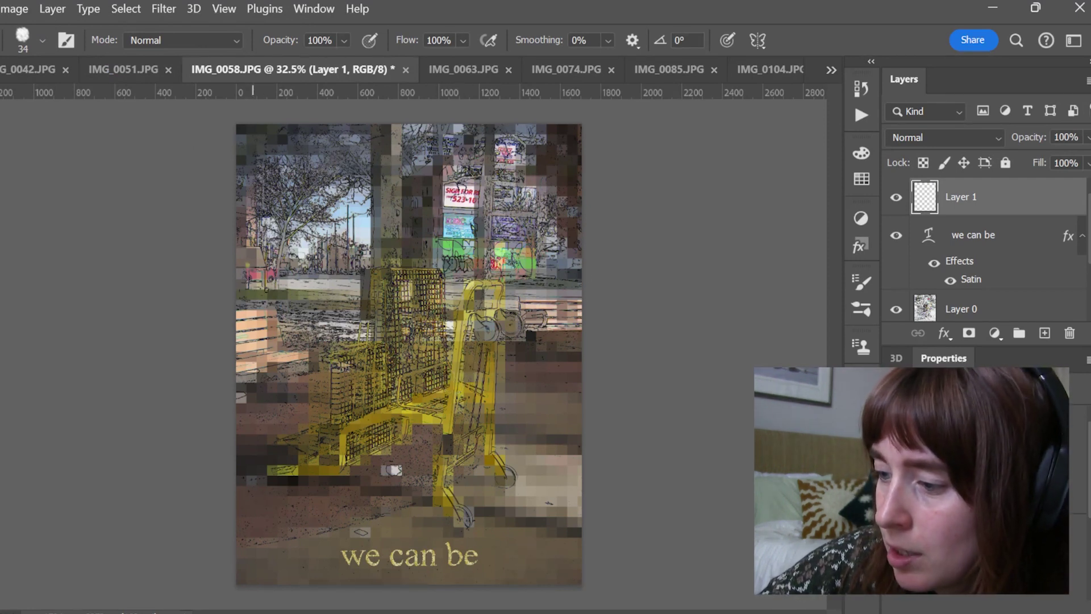
drag(248, 265, 295, 322)
drag(258, 209, 339, 310)
drag(295, 181, 374, 276)
drag(345, 156, 423, 252)
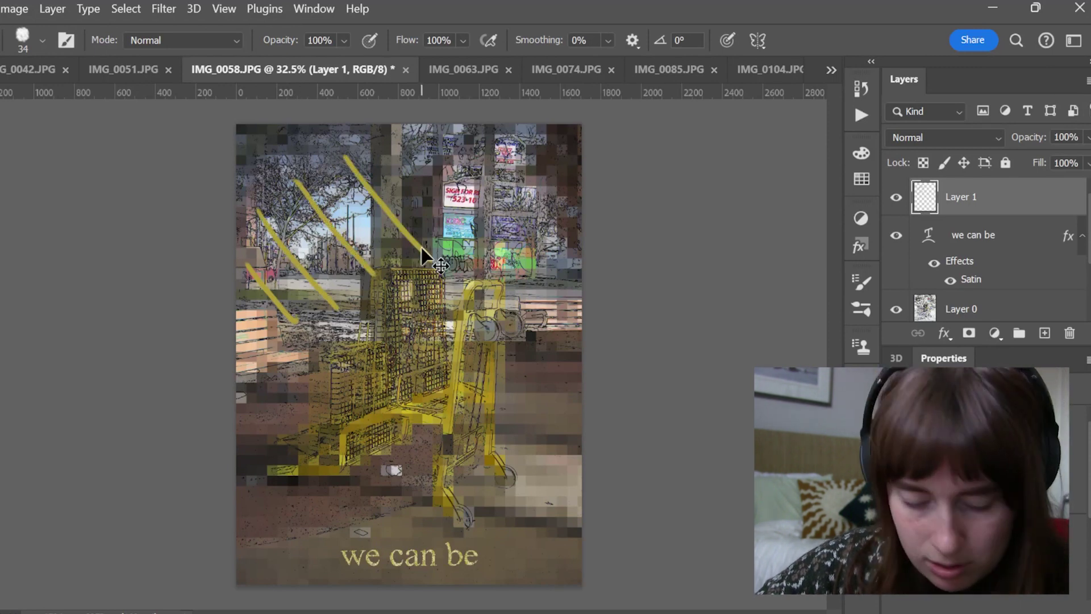
key(ctrl+z)
key(ctrl+z)
key(ctrl+z)
key(ctrl+z)
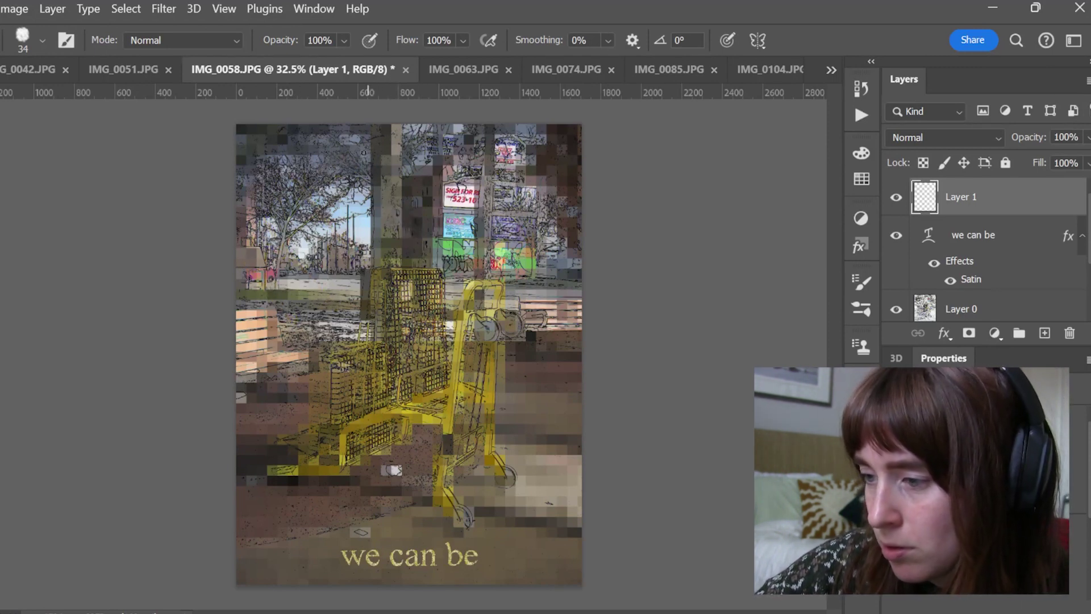
mouse_move(220, 212)
mouse_down()
mouse_move(252, 240)
mouse_move(319, 253)
mouse_move(522, 139)
mouse_up()
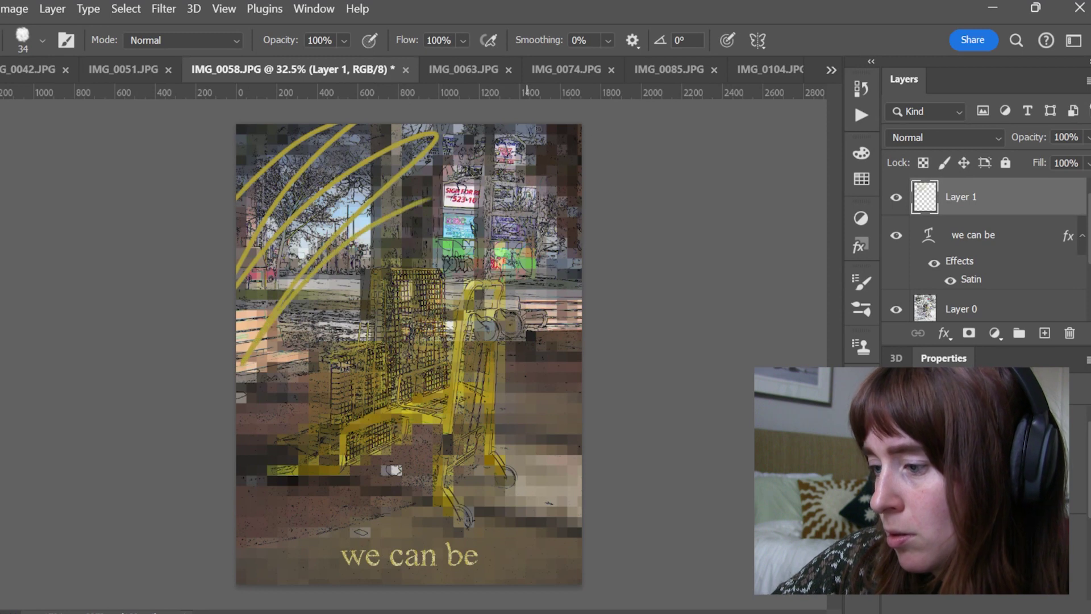
key(ctrl+z)
Paint loose yellow strokes in the photo's two lower corners, on either side of the caption
drag(230, 540, 367, 593)
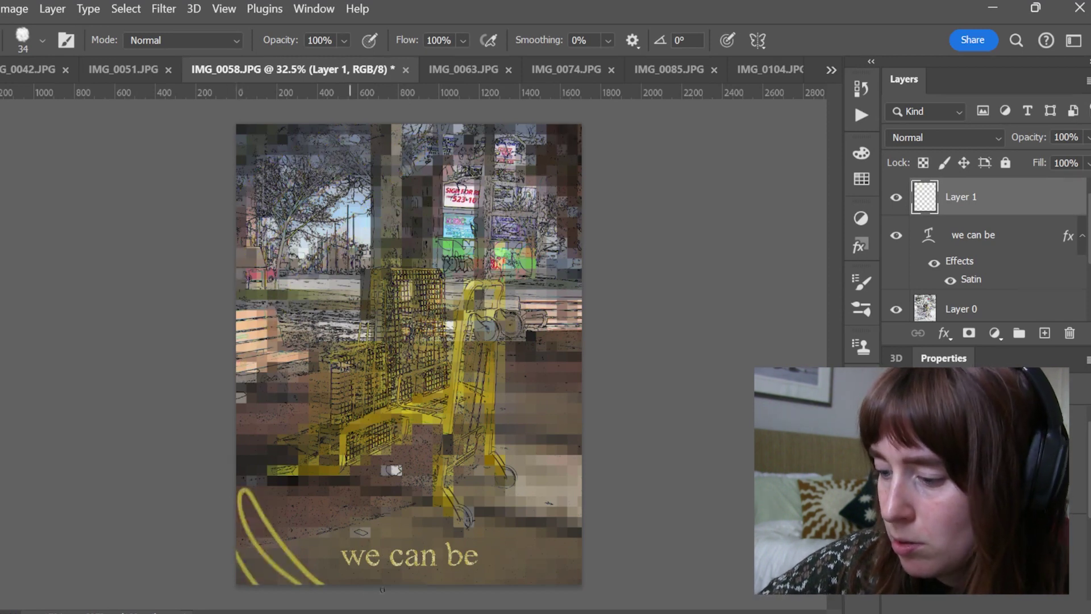
mouse_move(588, 547)
mouse_down()
mouse_move(568, 573)
mouse_move(592, 538)
mouse_move(517, 574)
mouse_move(496, 569)
mouse_up()
key(ctrl+z)
key(ctrl+z)
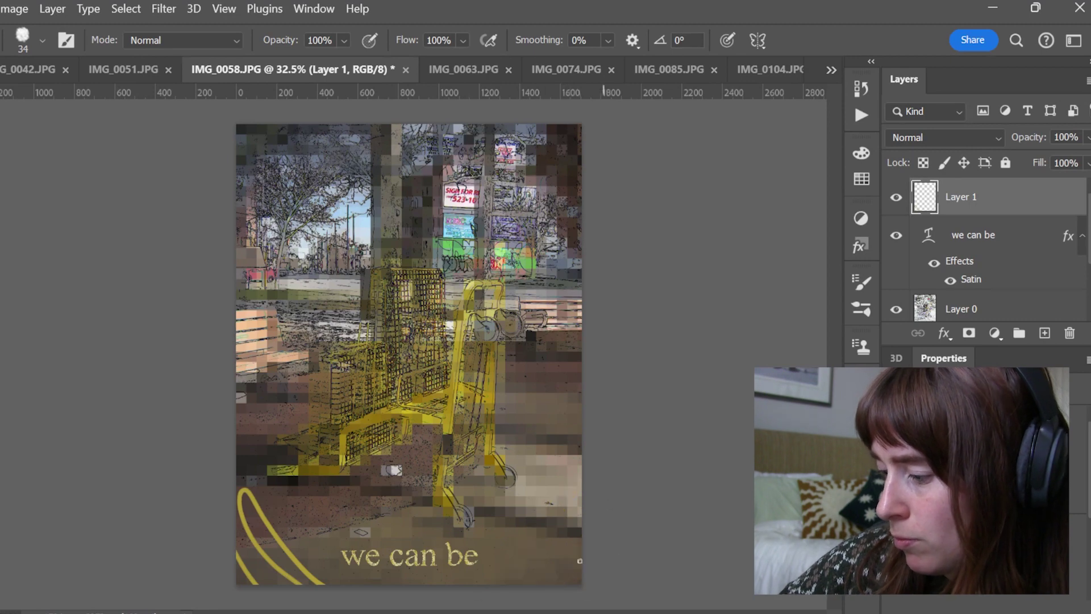
drag(580, 560, 527, 570)
drag(569, 486, 516, 590)
Apply a coarse Mosaic filter to the yellow corner strokes on Layer 1, turning them into large translucent blocks
click(164, 9)
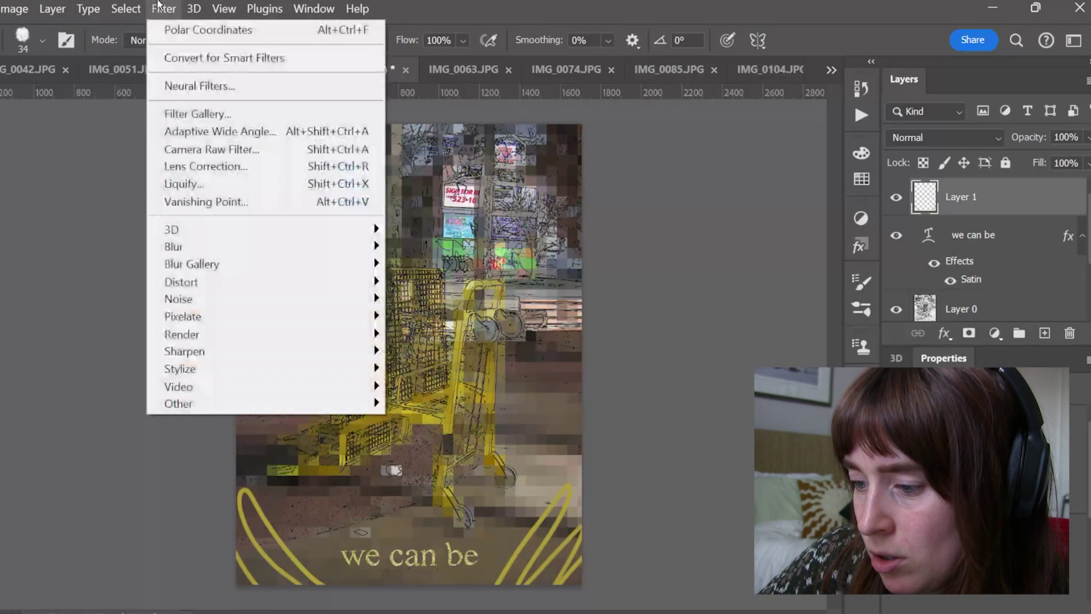
mouse_move(233, 311)
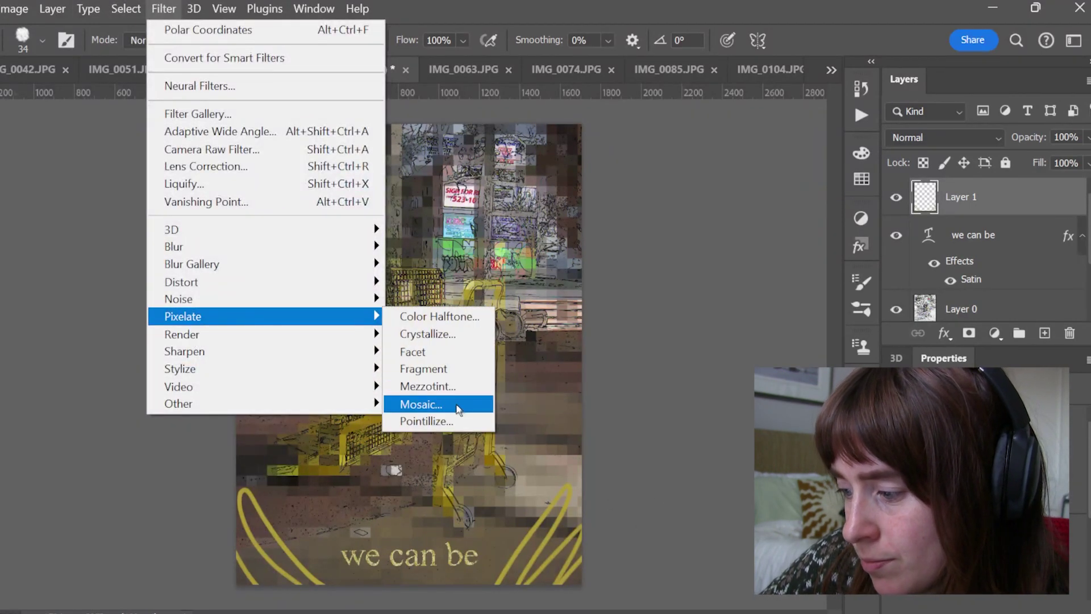
click(452, 404)
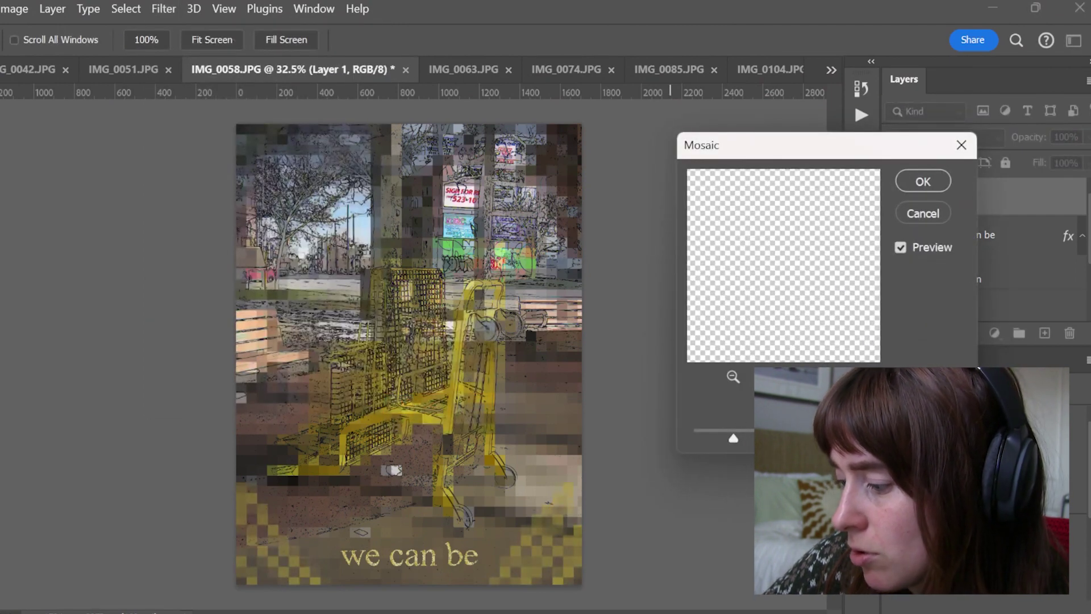
drag(760, 432, 796, 431)
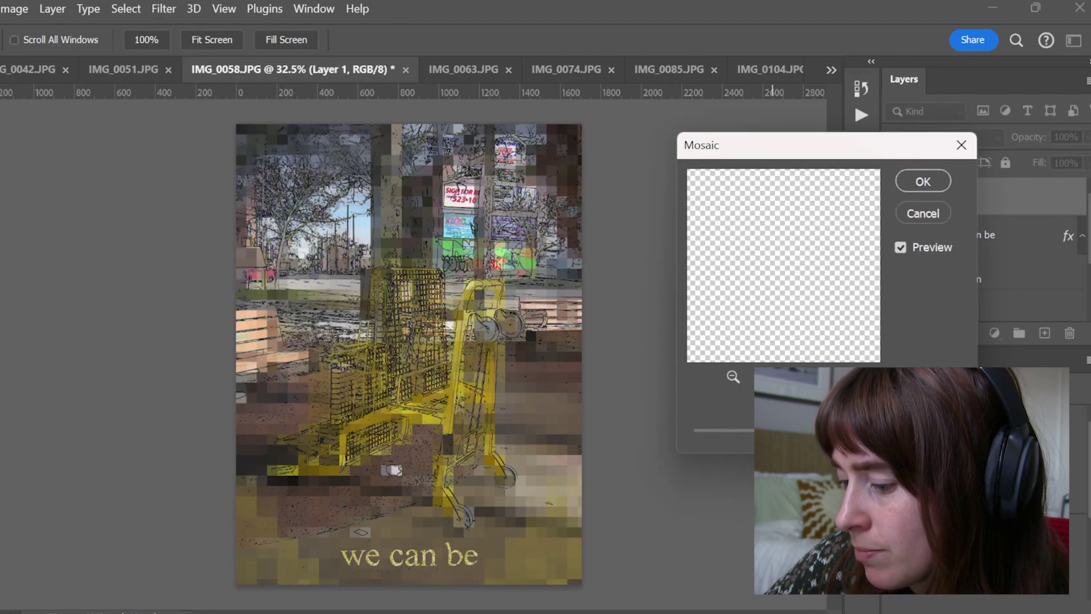
drag(772, 437, 759, 437)
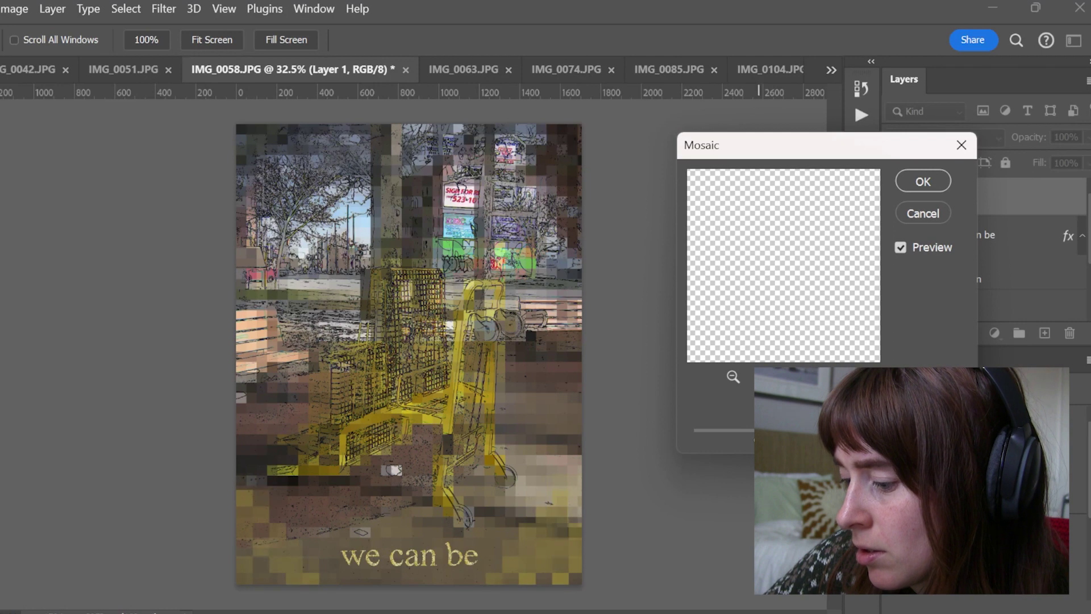
click(923, 180)
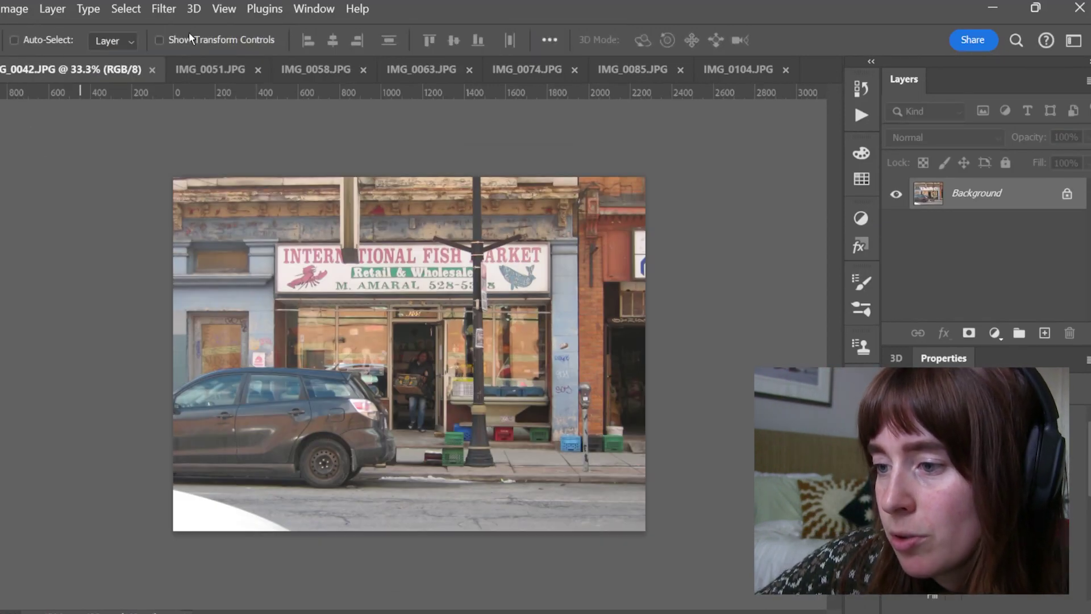
Enlarge the unlocked fish market photo in IMG_0042.JPG beyond the canvas edges and duplicate the layer
click(188, 38)
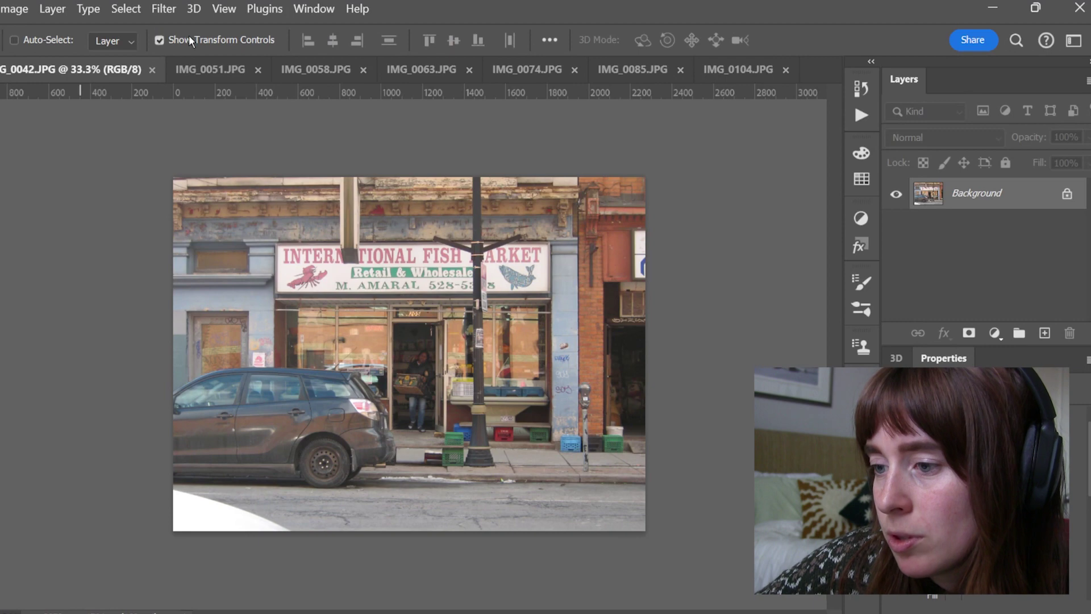
click(1067, 194)
drag(174, 354, 94, 353)
drag(637, 350, 700, 351)
key(Return)
key(ctrl+j)
click(164, 8)
mouse_move(192, 262)
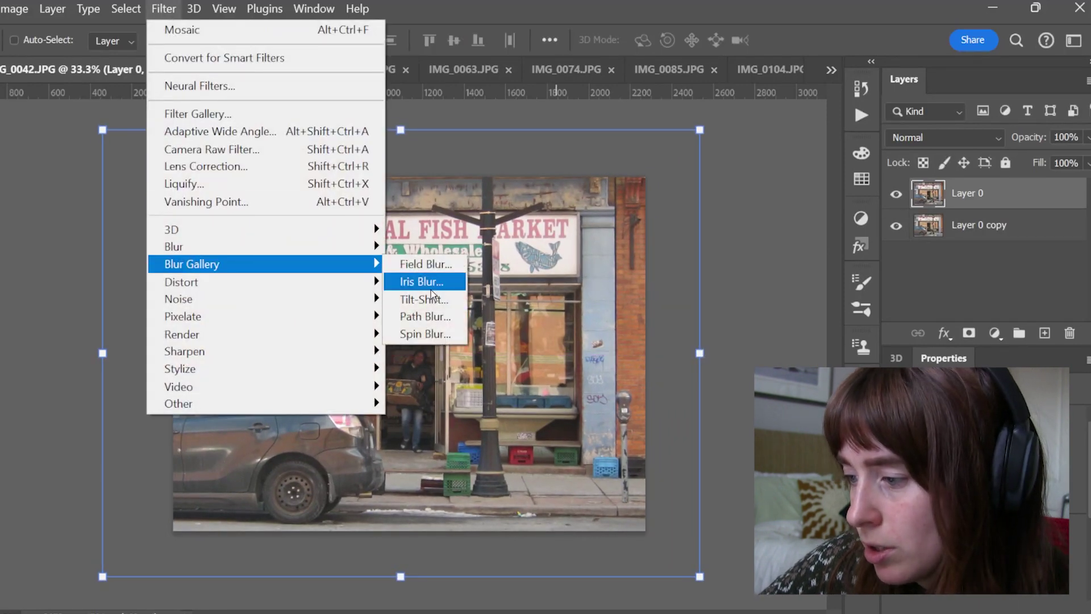
click(432, 289)
key(Escape)
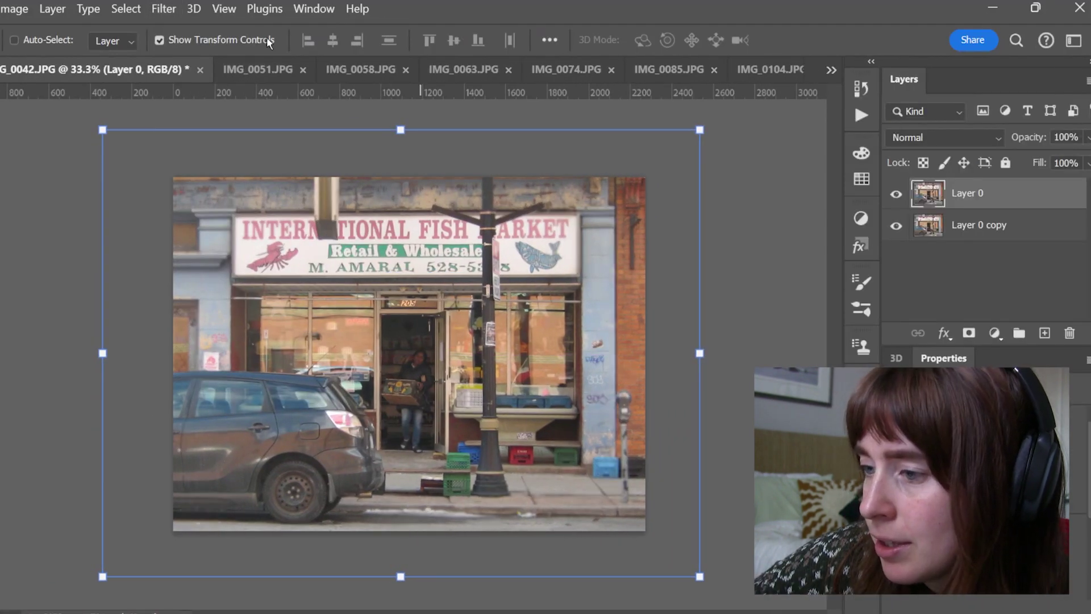
Apply the Wind filter from the Stylize group to Layer 0 of the fish market photo
click(164, 8)
mouse_move(195, 252)
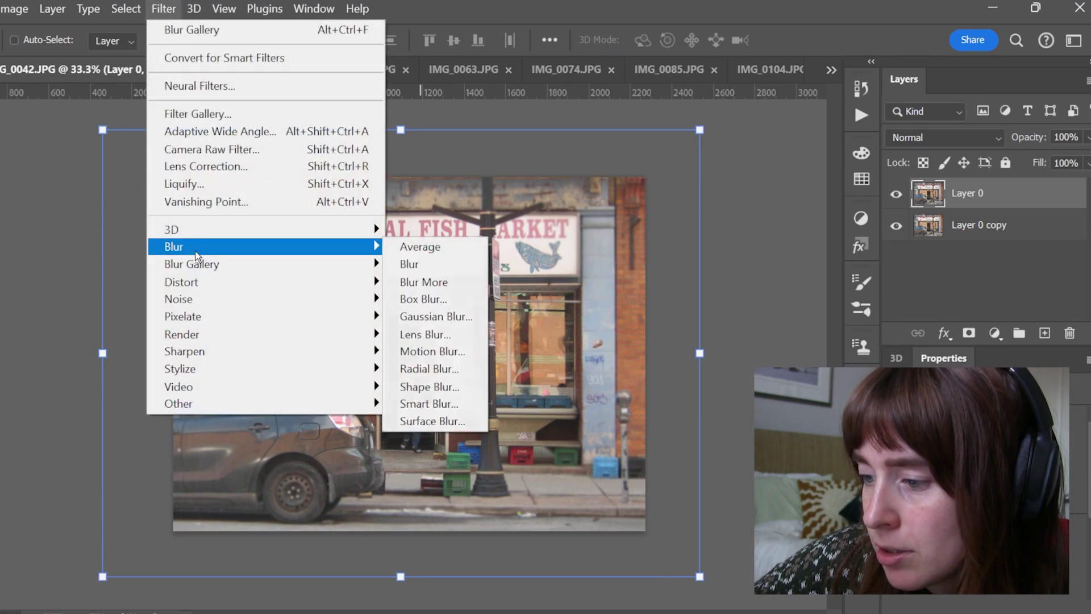
mouse_move(210, 279)
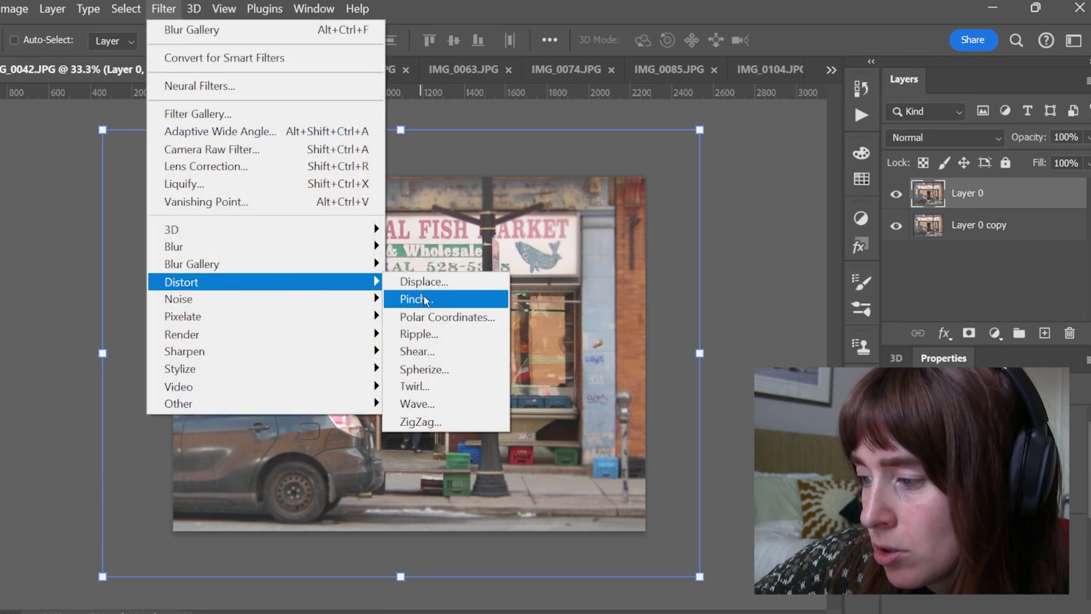
mouse_move(318, 369)
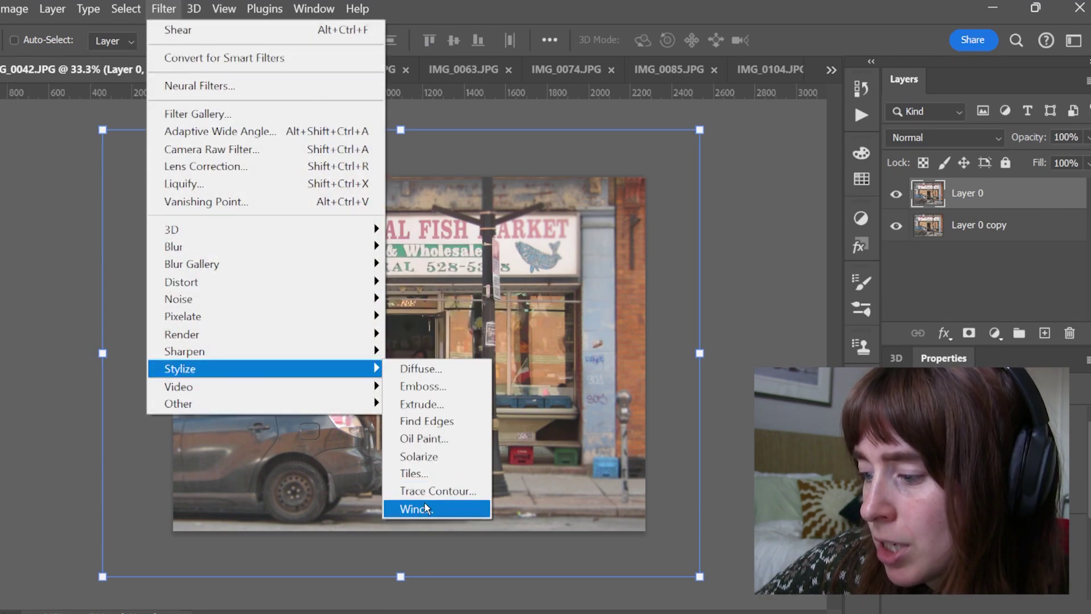
click(425, 508)
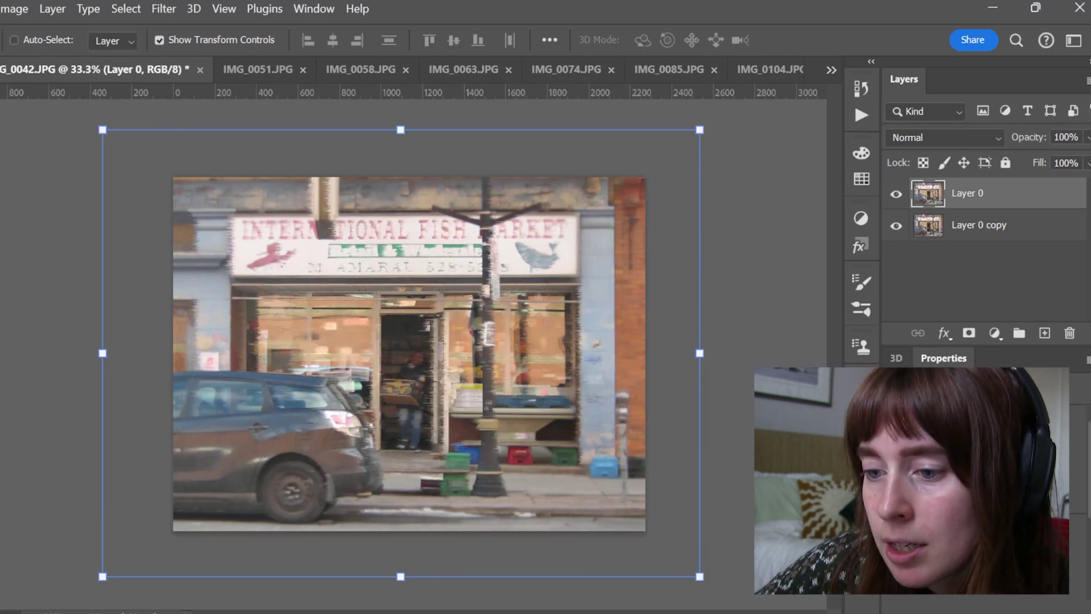
Erase parts of the wind-blurred Layer 0 around the sign and doorway figure with a soft eraser of 1102 px
key(e)
click(41, 40)
scroll(85, 341, up, 5)
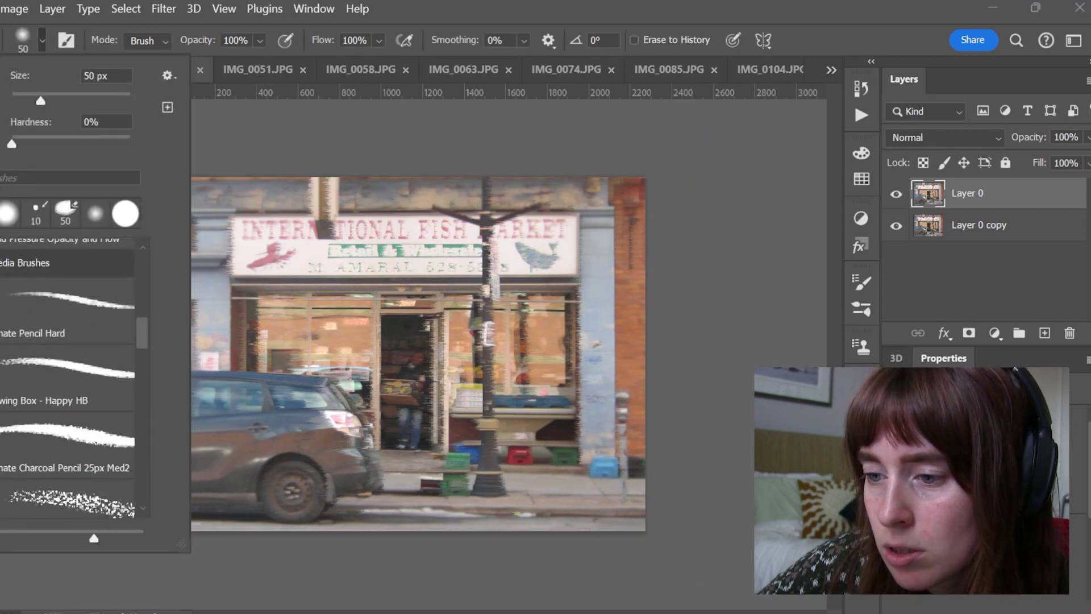
drag(81, 102, 87, 102)
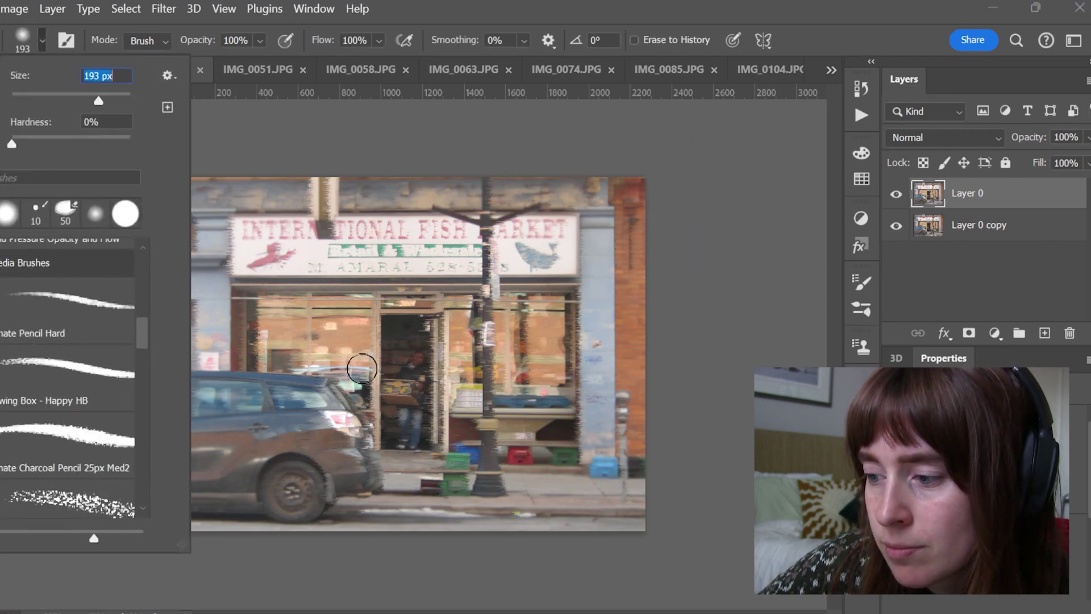
click(379, 420)
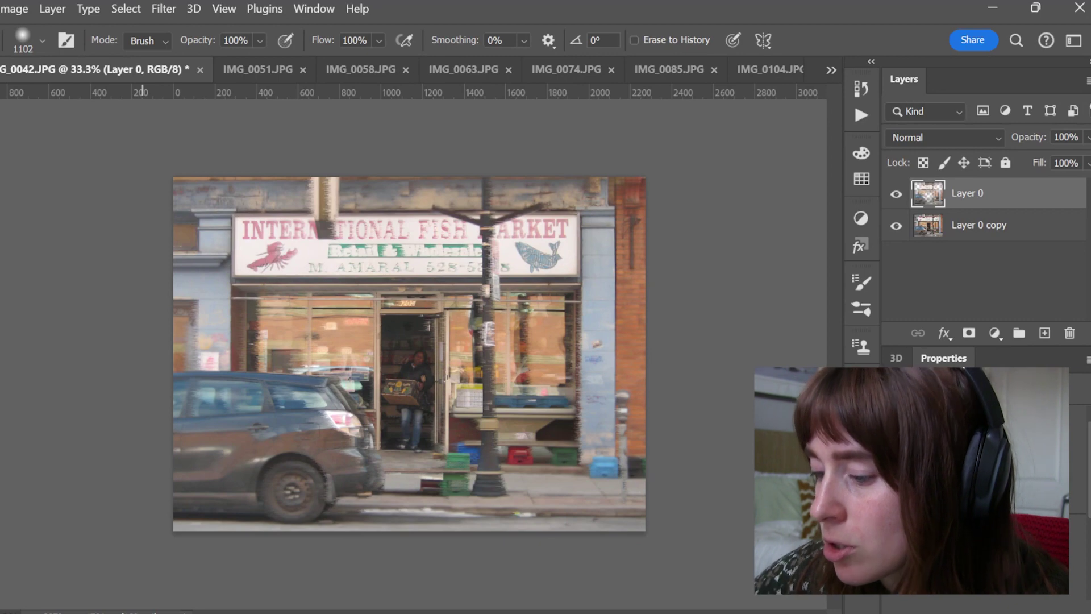
scroll(365, 397, up, 4)
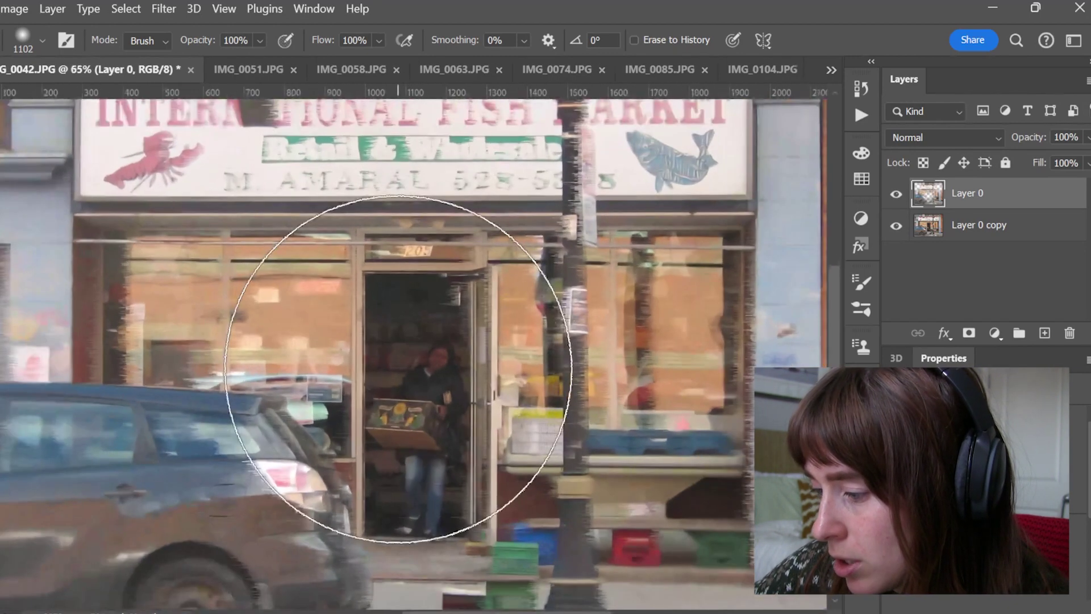
scroll(398, 358, up, 1)
scroll(398, 350, down, 3)
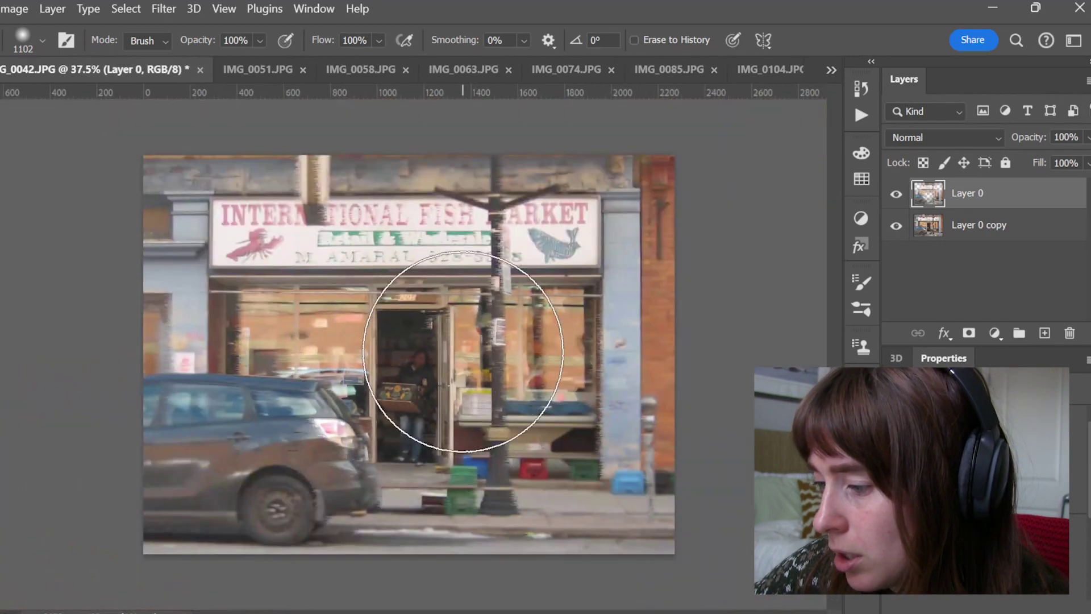
scroll(625, 273, up, 1)
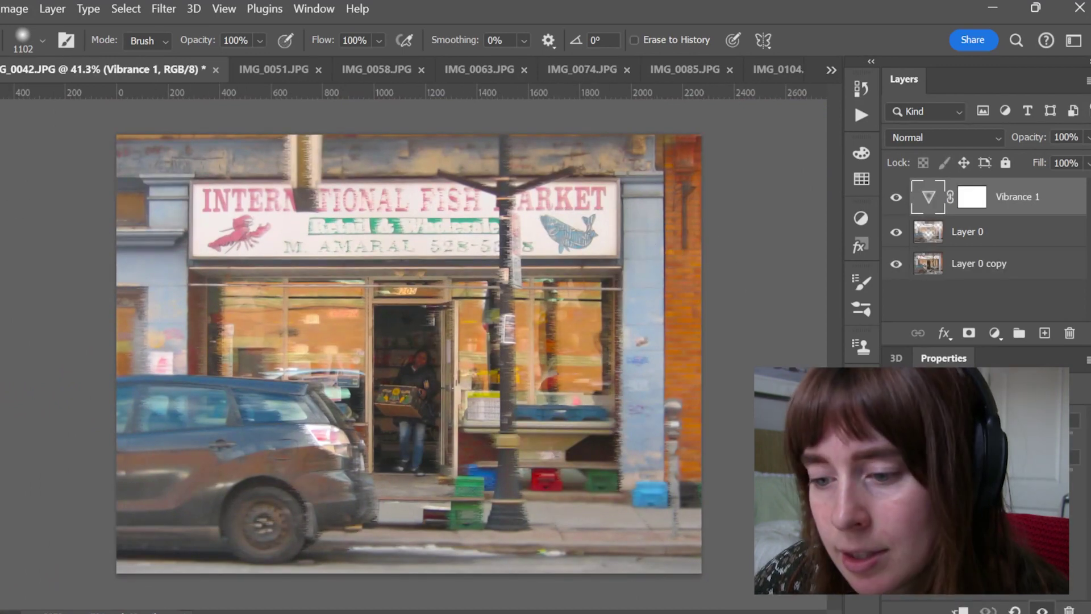
Add the text "keep" in Times New Roman 48 pt and move it onto the shop window beside the doorway
key(t)
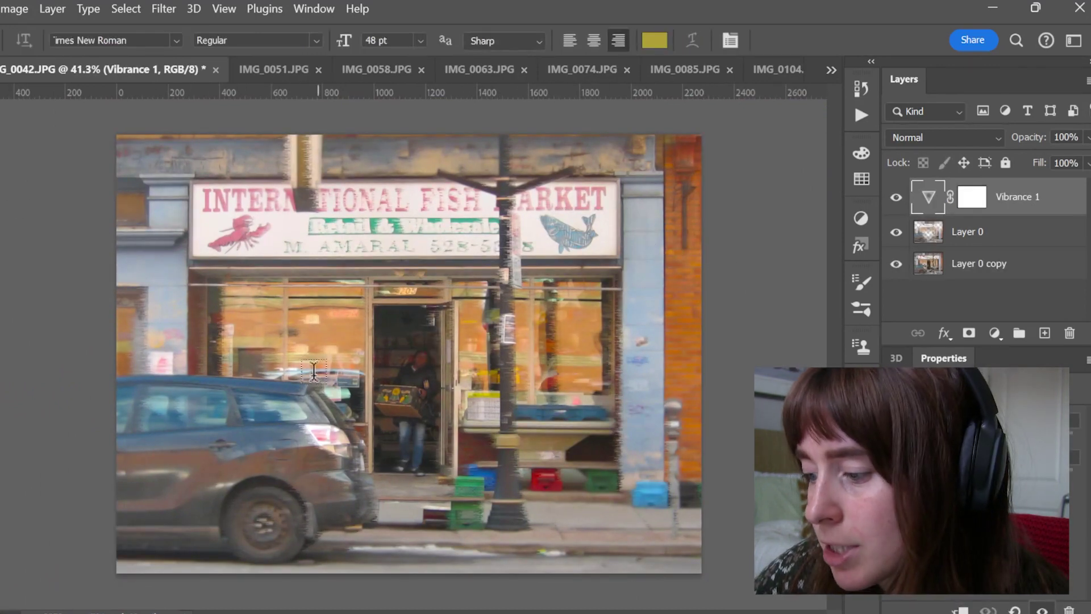
click(219, 333)
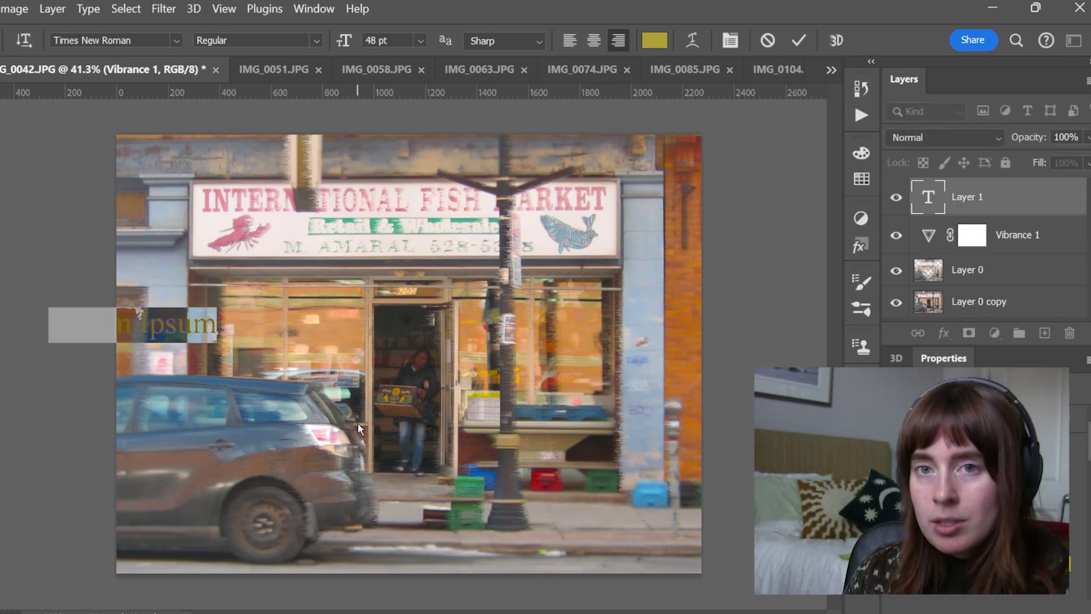
text(keep.)
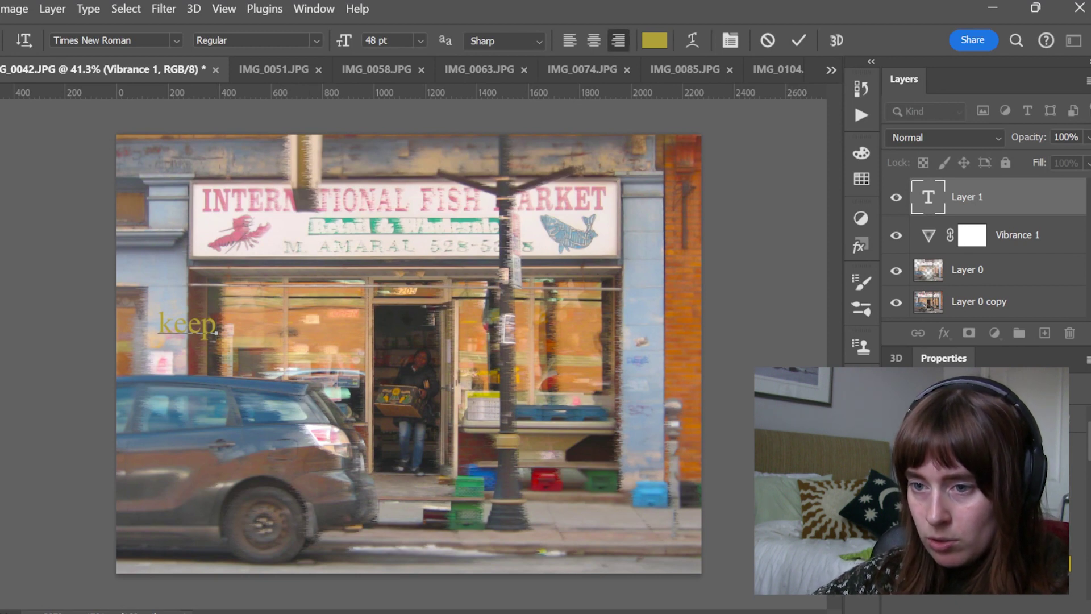
click(1, 85)
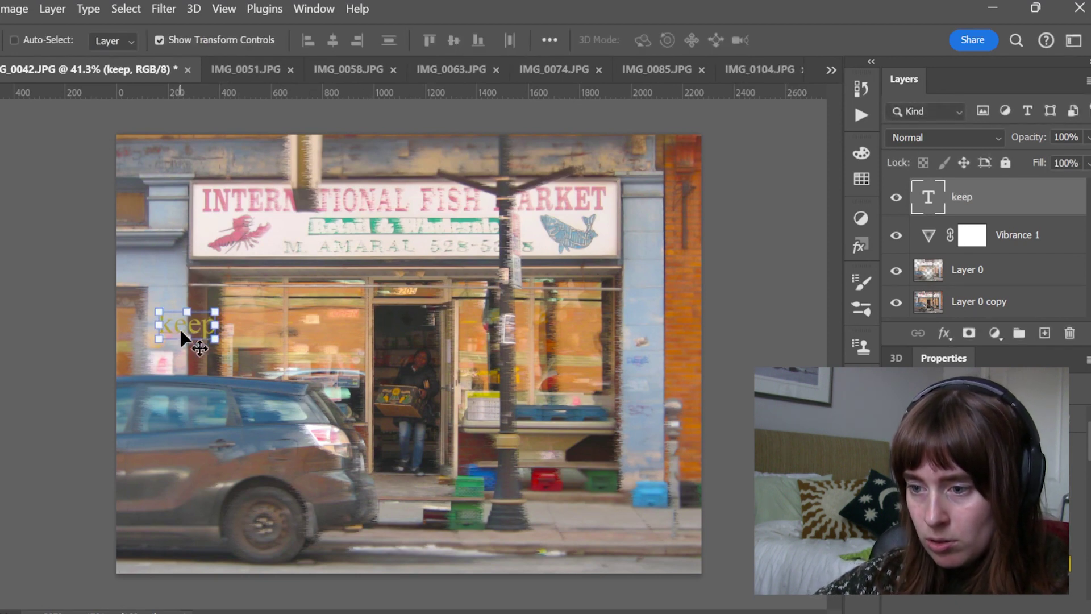
drag(202, 325, 263, 342)
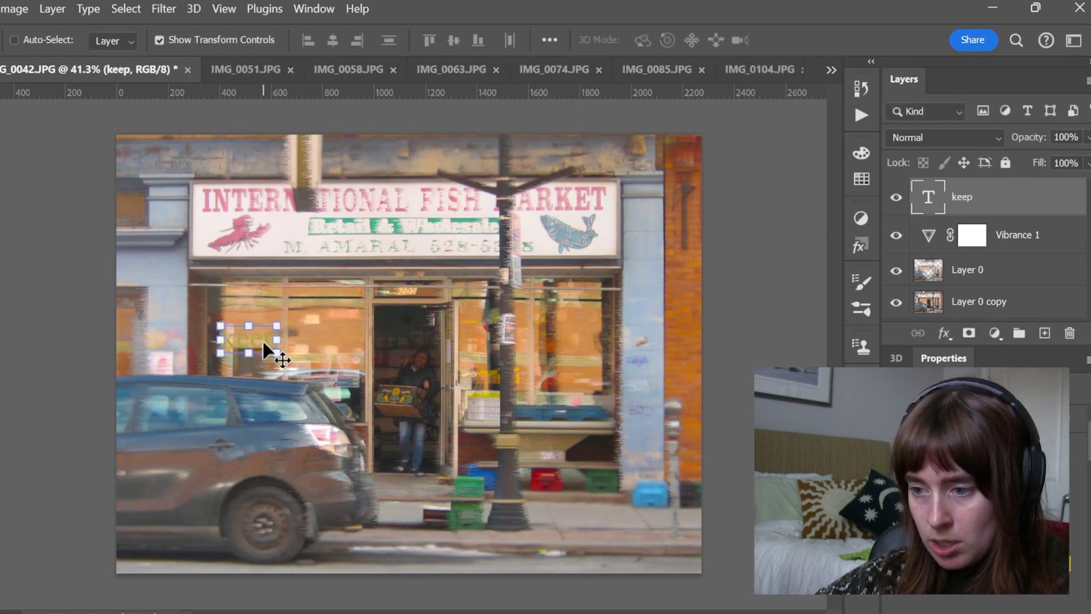
Extend the "keep" text with a wide gap and the word "cooking"
double_click(264, 342)
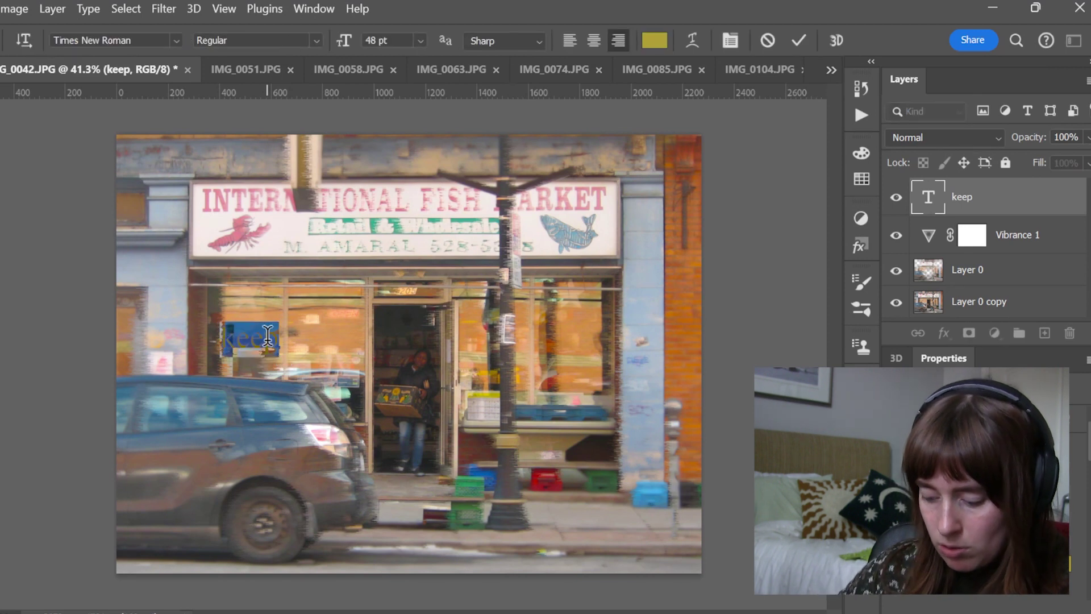
text(keep out)
key(BackSpace)
key(BackSpace)
key(BackSpace)
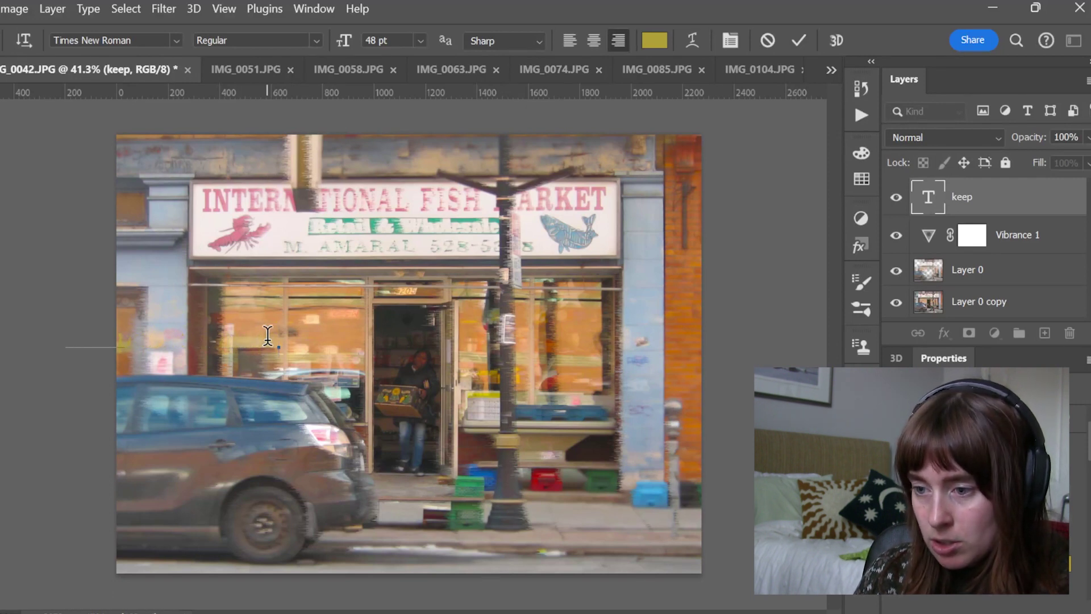
text(cooking)
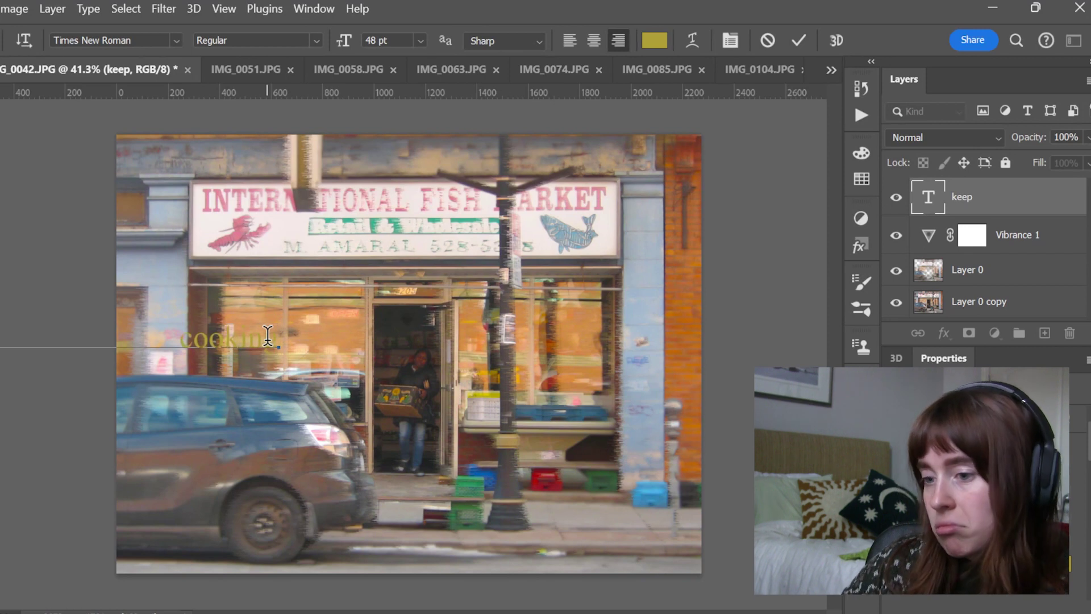
Recolour the whole caption with a pale pinkish white sampled from the shop sign
key(ctrl+a)
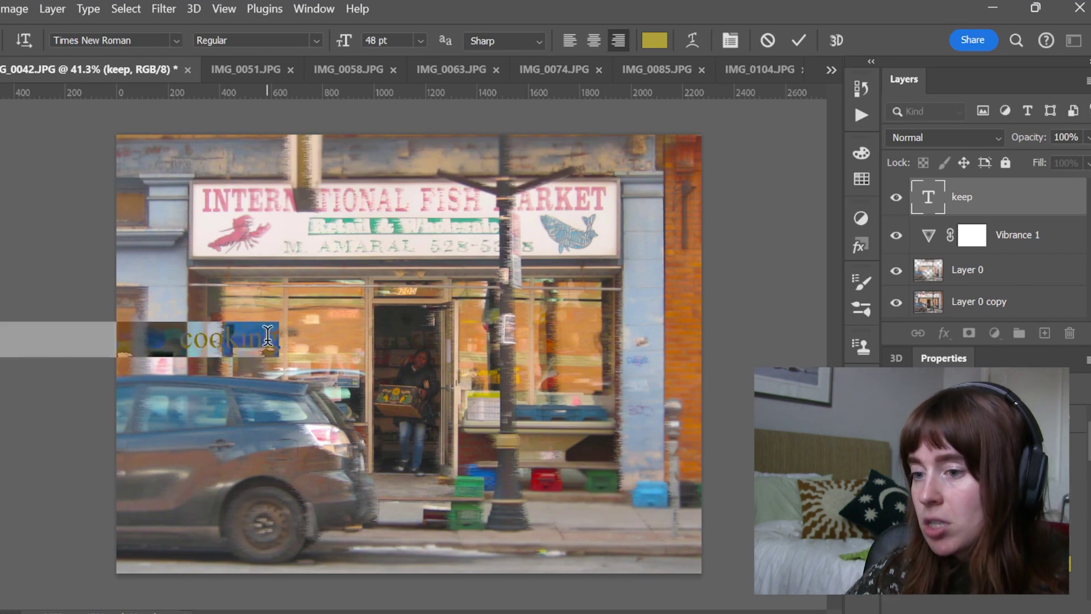
click(659, 33)
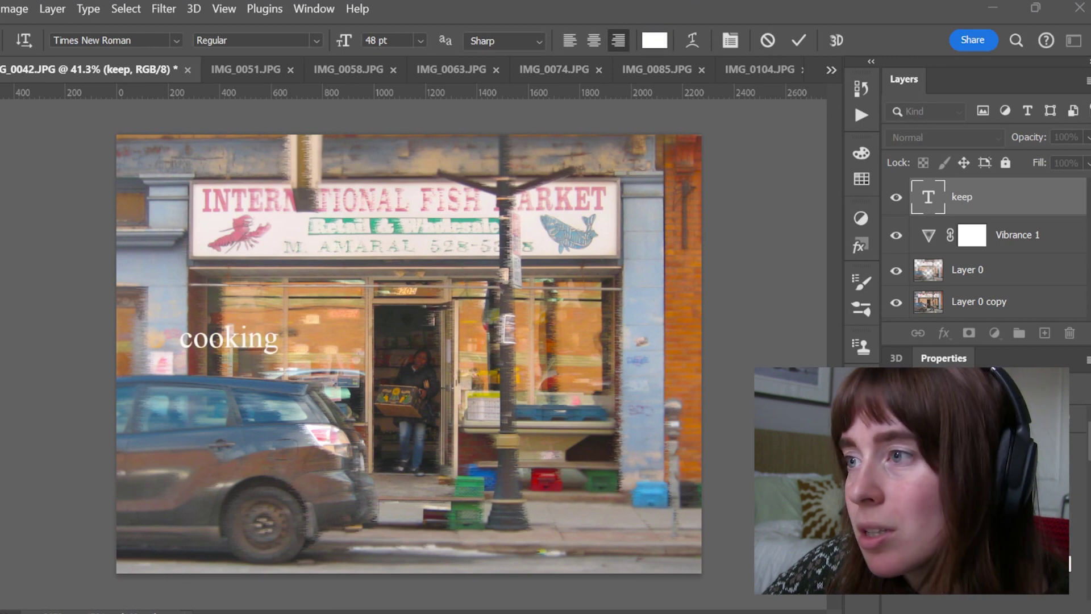
click(300, 220)
key(Return)
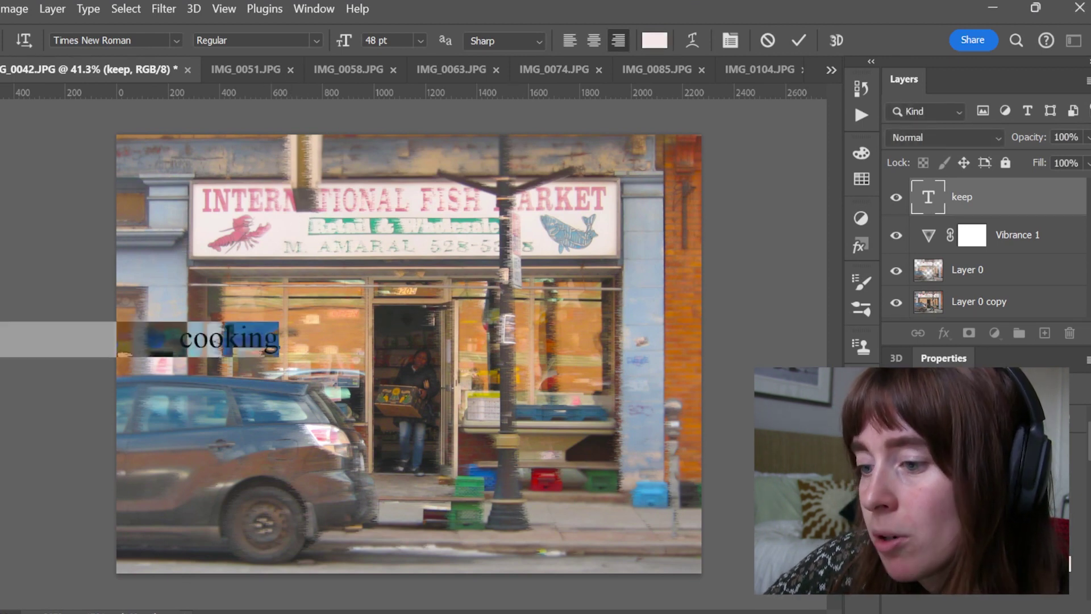
key(ctrl+Return)
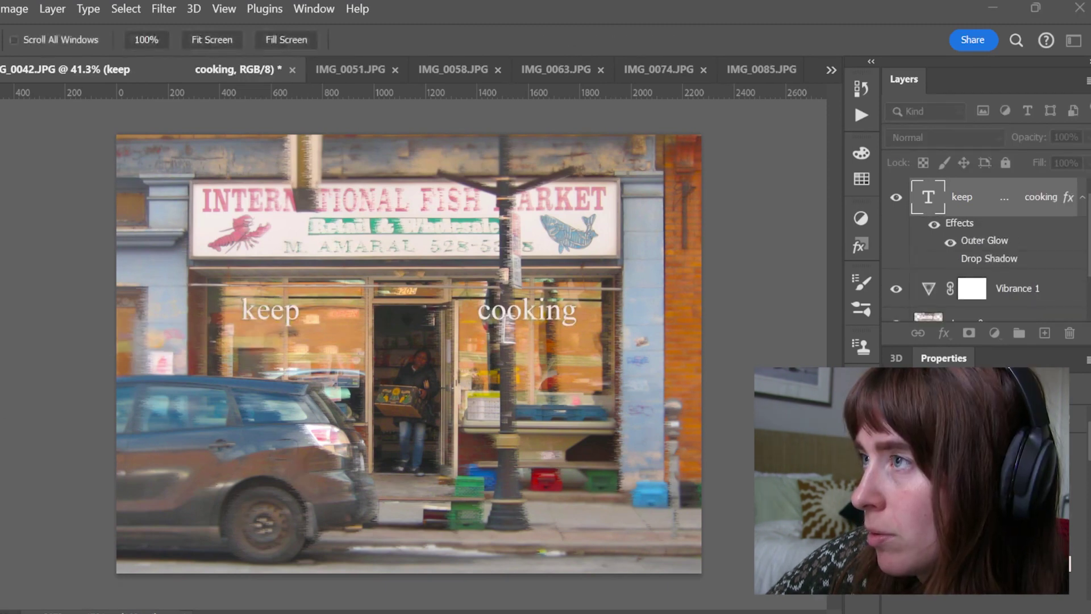
Keep only an Outer Glow effect on the "keep cooking" caption and nudge it slightly lower across the shop windows
key(i)
key(v)
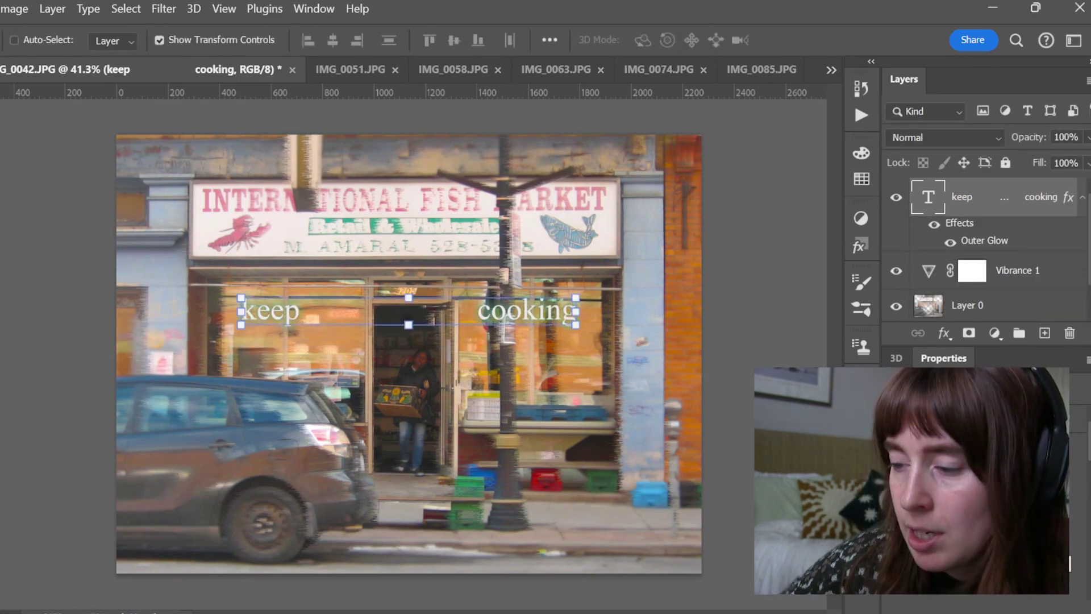
key(shift+Down)
key(shift+Down)
key(shift+Down)
key(shift+Down)
key(shift+Down)
key(shift+Down)
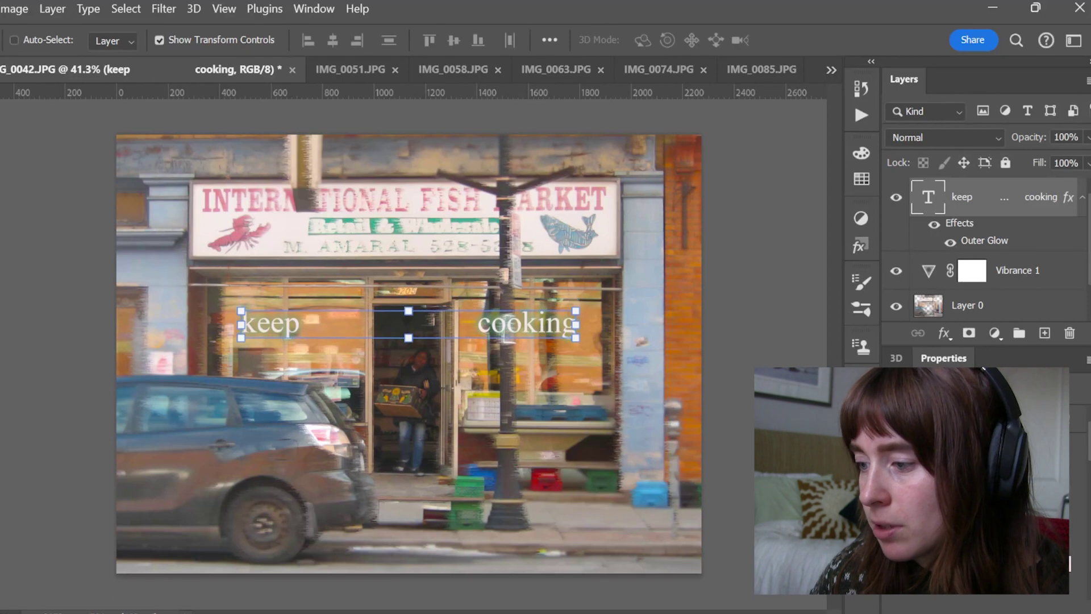
Paint a continuous pale looping line across the street along the photo's lower edge on a new layer, using a 34 px brush
click(1045, 333)
key(b)
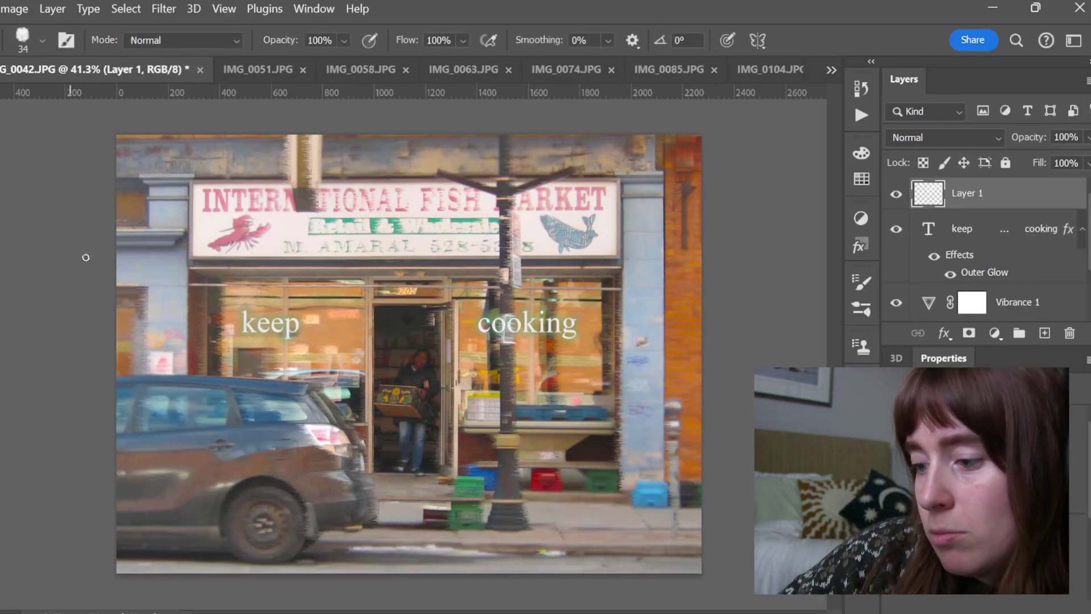
drag(131, 560, 654, 500)
key(ctrl+z)
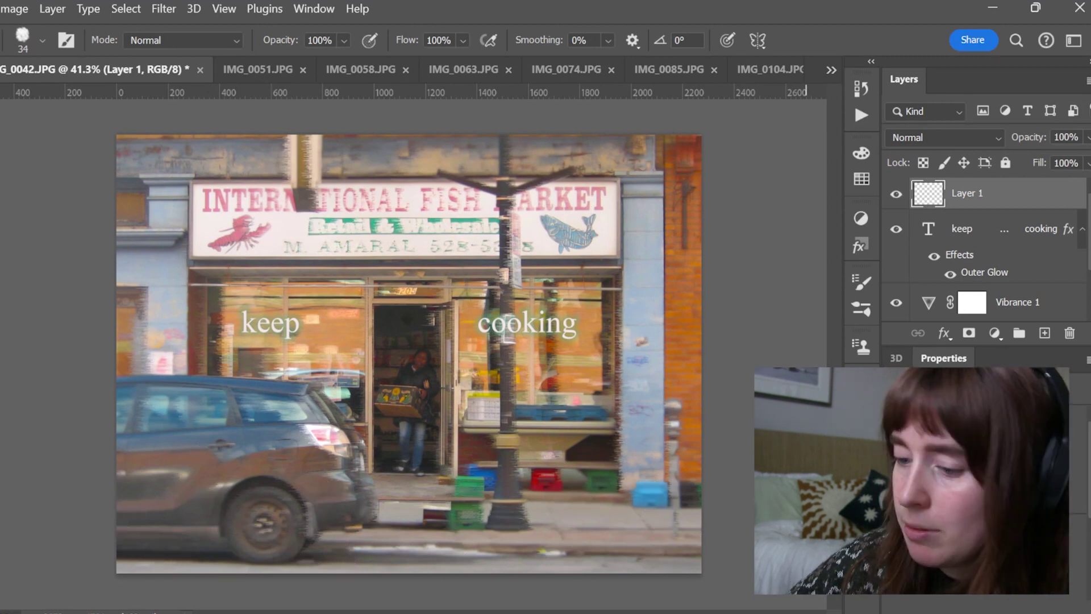
mouse_move(119, 558)
mouse_down()
mouse_move(392, 554)
mouse_move(556, 531)
mouse_move(705, 550)
mouse_up()
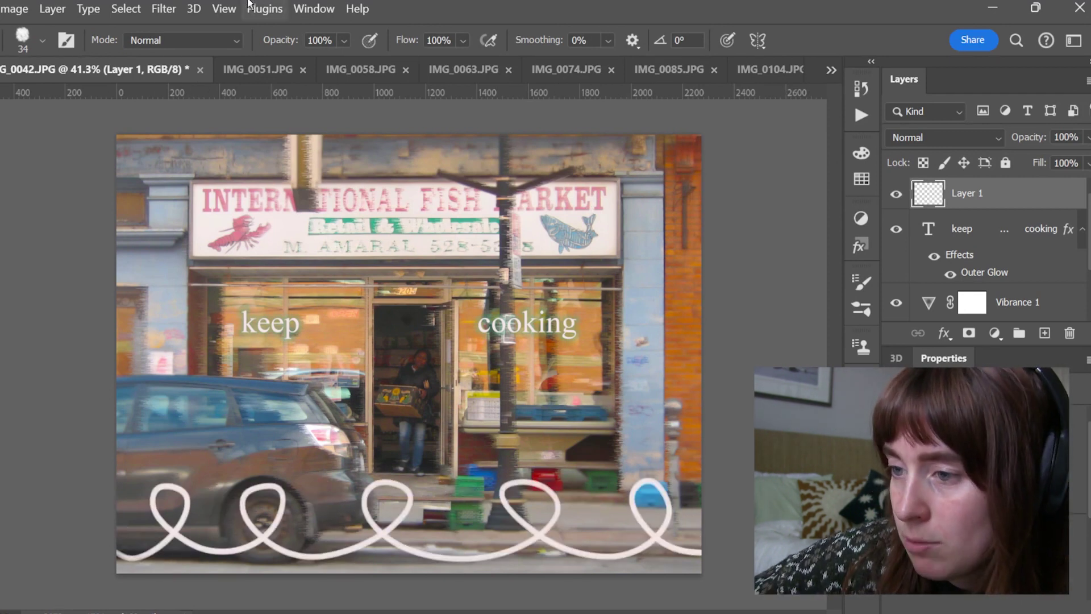
Soften the looping line on Layer 1 with a slight Gaussian Blur
click(167, 11)
mouse_move(280, 247)
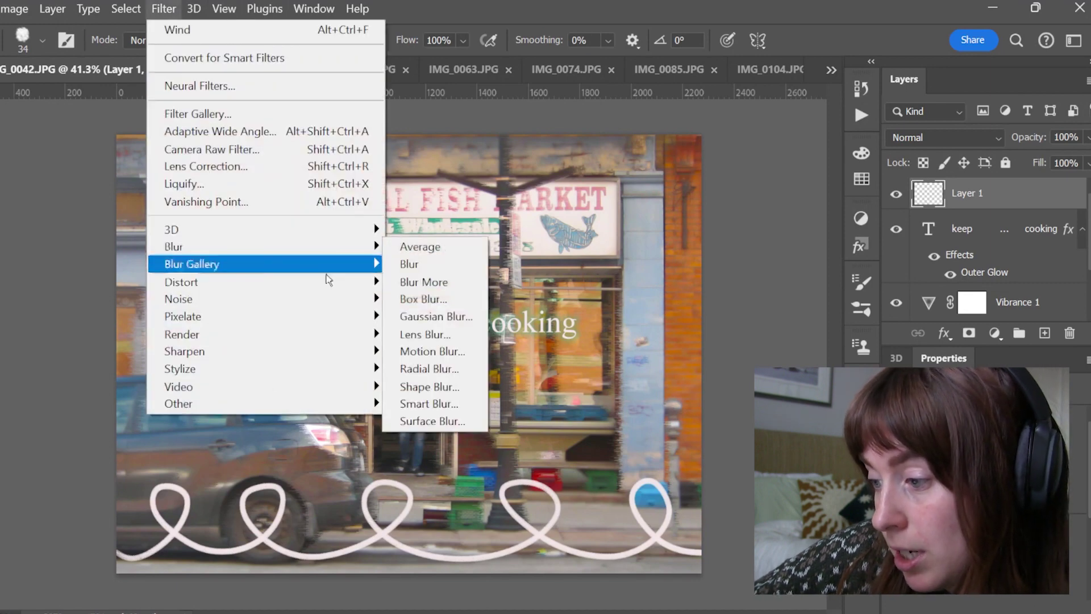
click(458, 322)
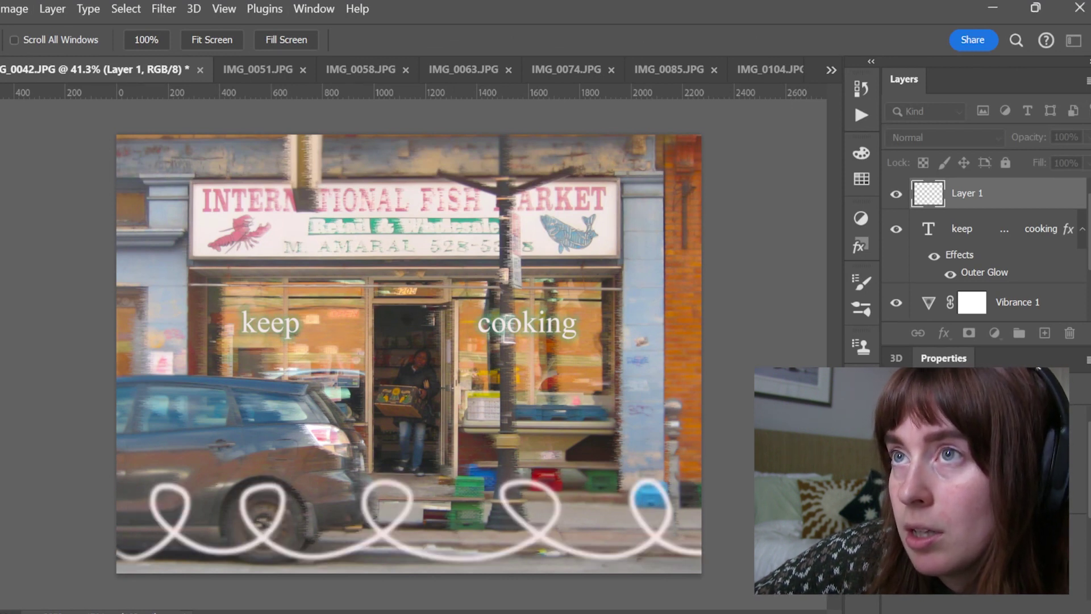
key(Return)
Apply the Wind filter to the looping line on Layer 1 and set the layer's blend mode to Exclusion
click(165, 9)
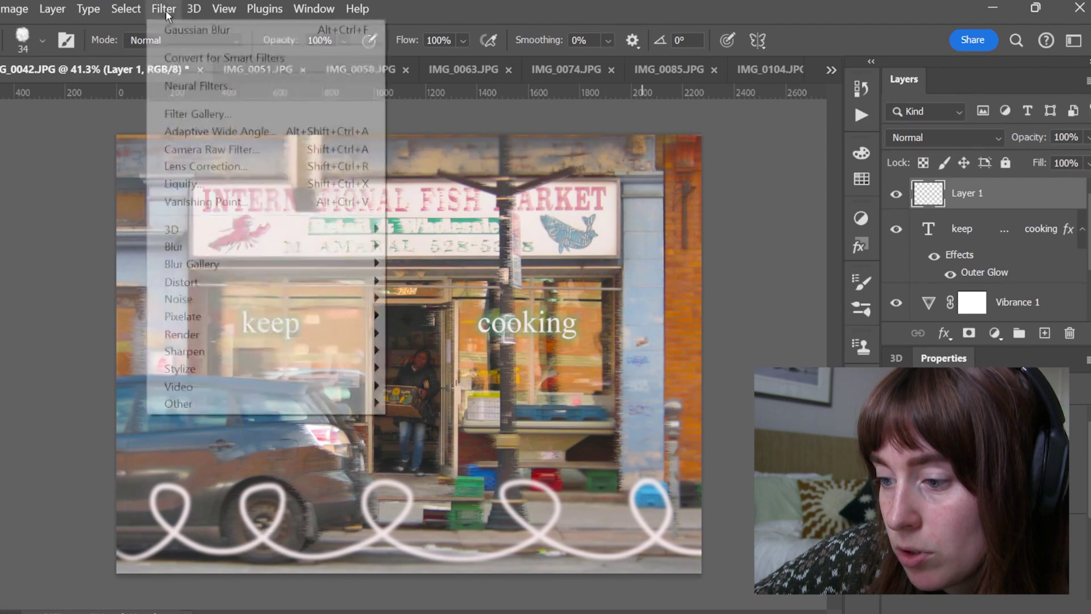
mouse_move(200, 334)
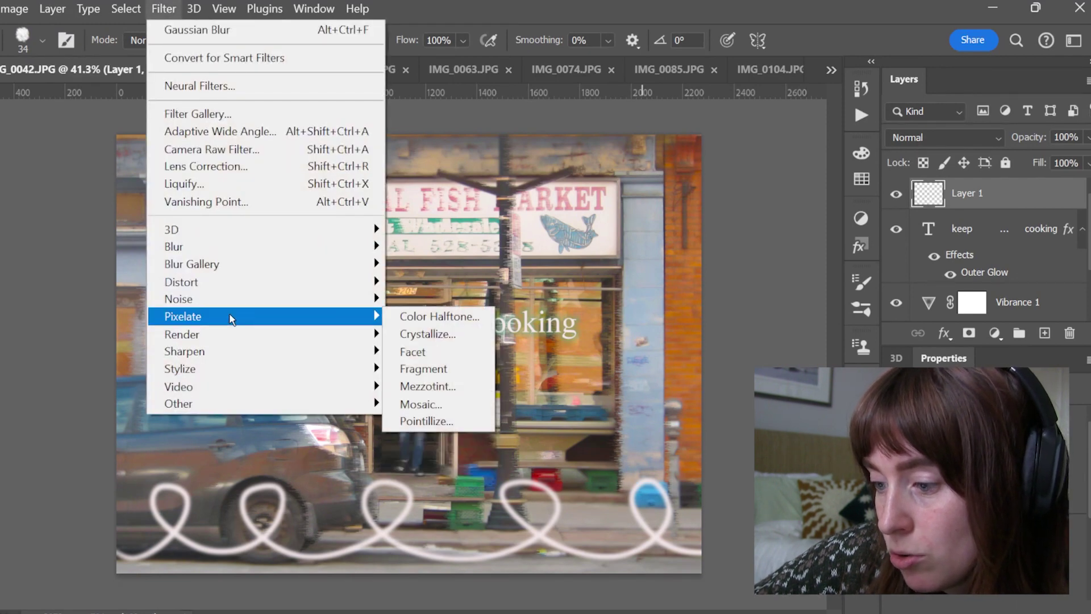
mouse_move(212, 356)
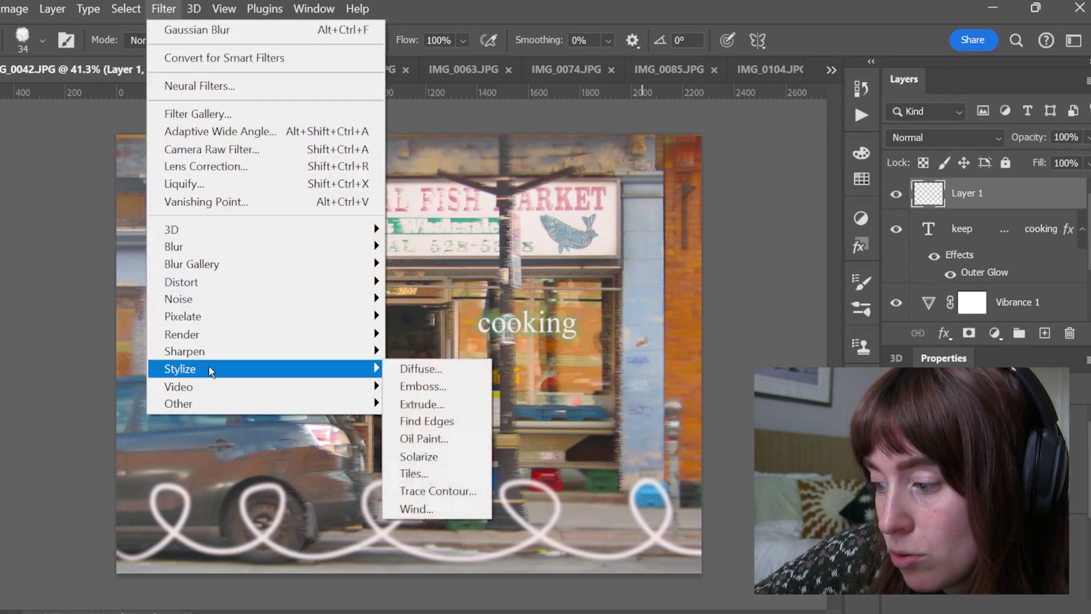
click(430, 504)
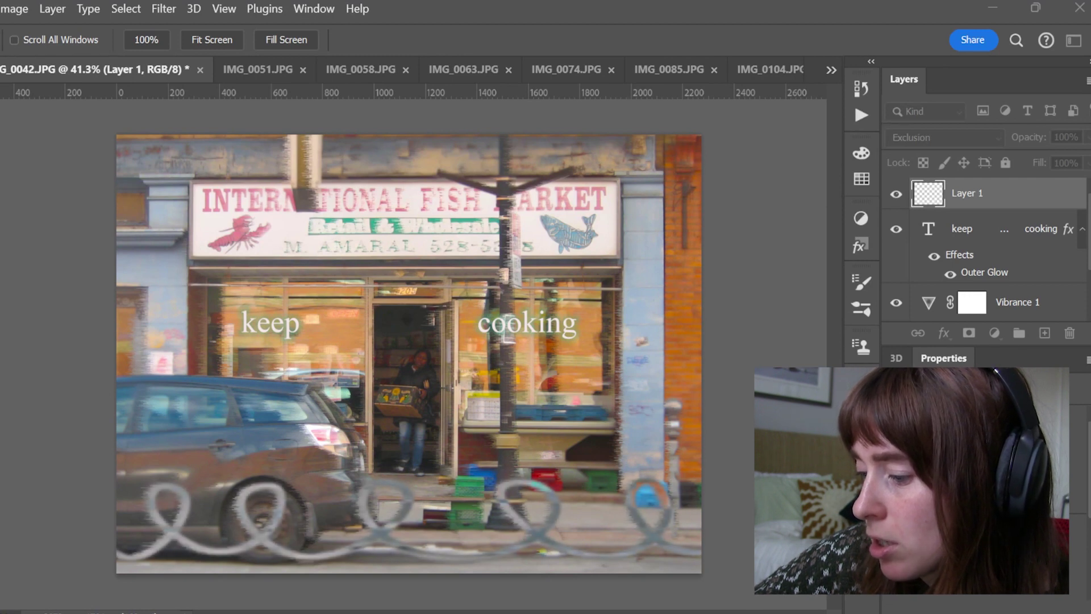
key(Return)
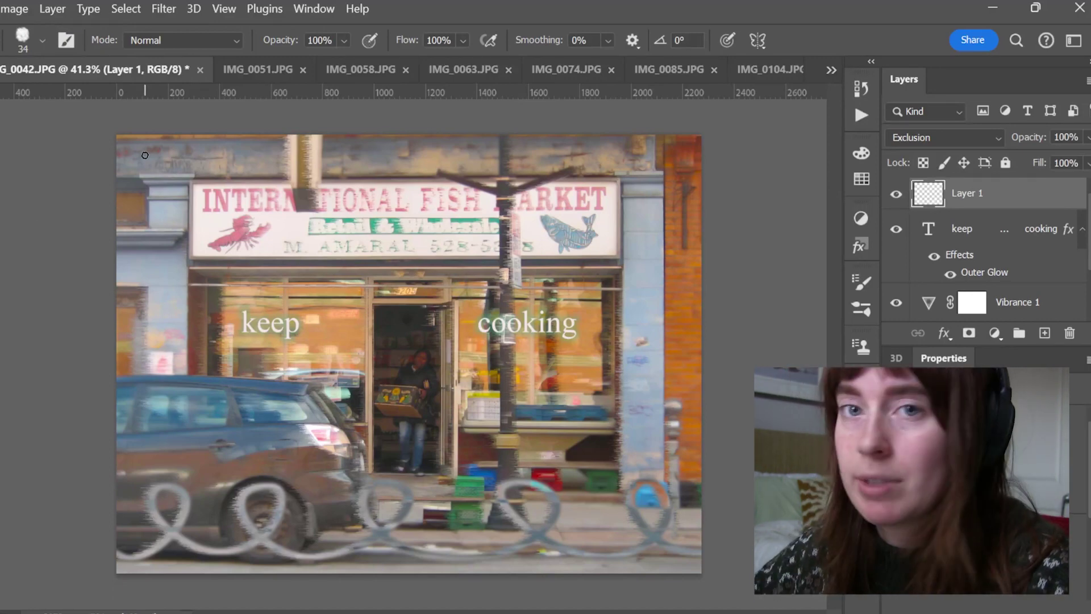
Switch to the couple's portrait photo in IMG_0074.JPG
click(563, 68)
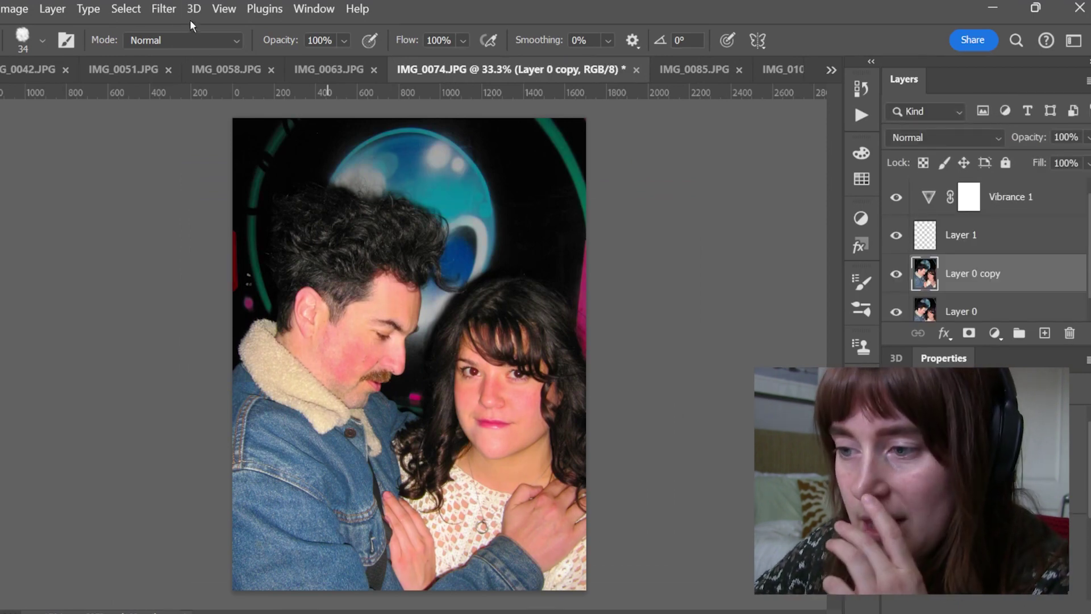
Try the Solarize filter on Layer 0 copy of the couple's portrait
click(164, 8)
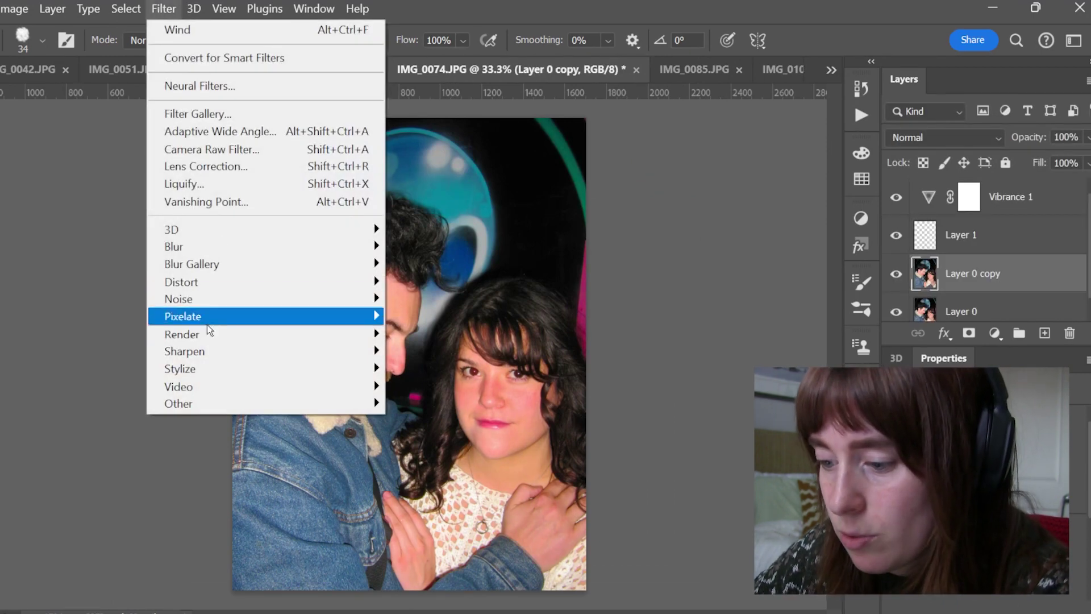
mouse_move(220, 369)
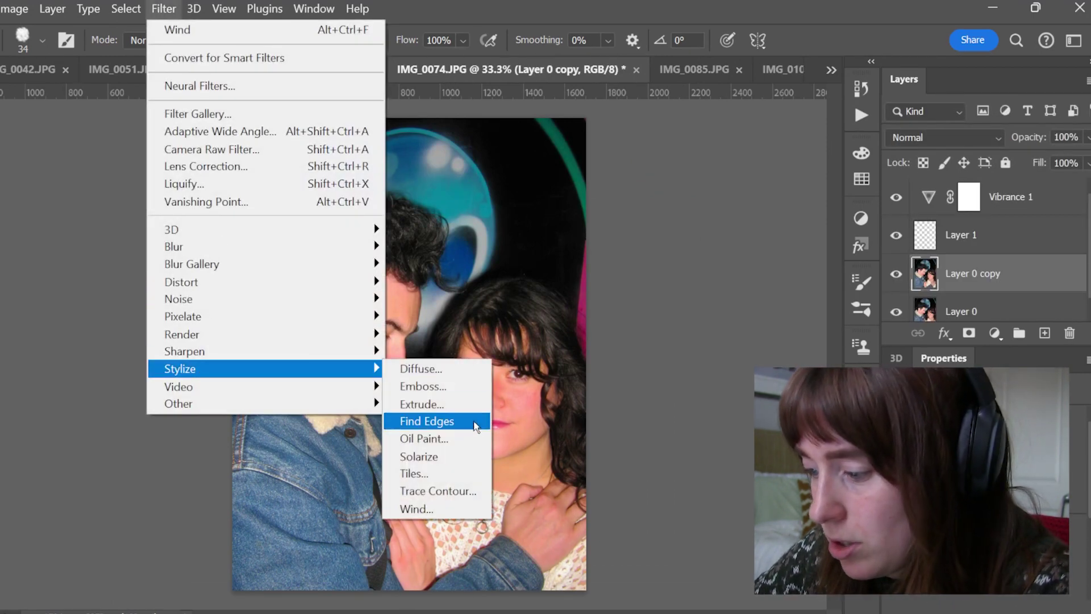
click(449, 463)
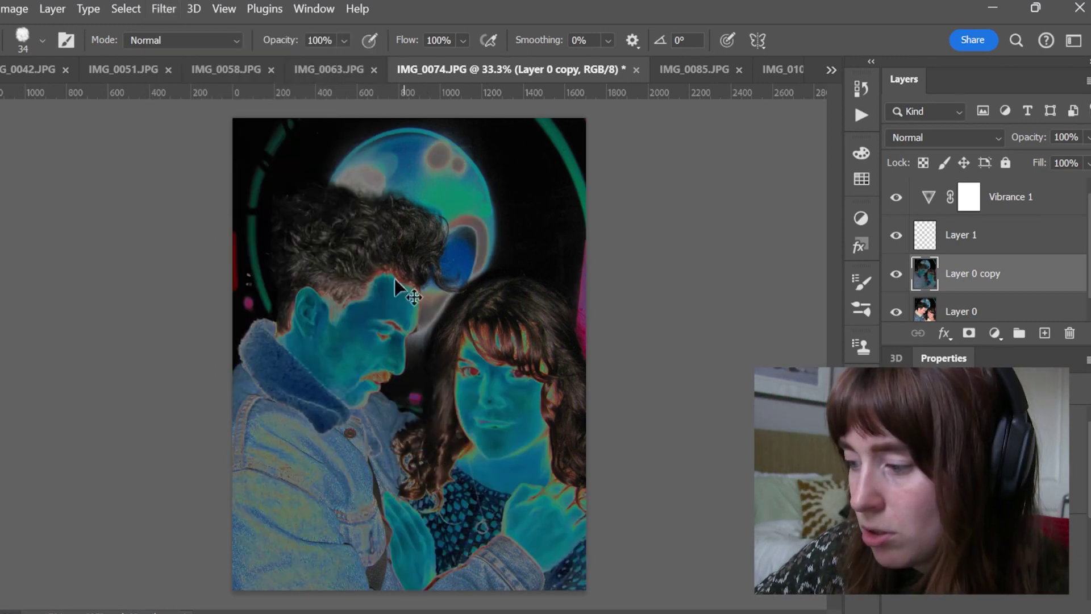
key(ctrl+z)
Apply the Oil Paint filter to Layer 0 copy of the couple's portrait
click(164, 8)
mouse_move(179, 369)
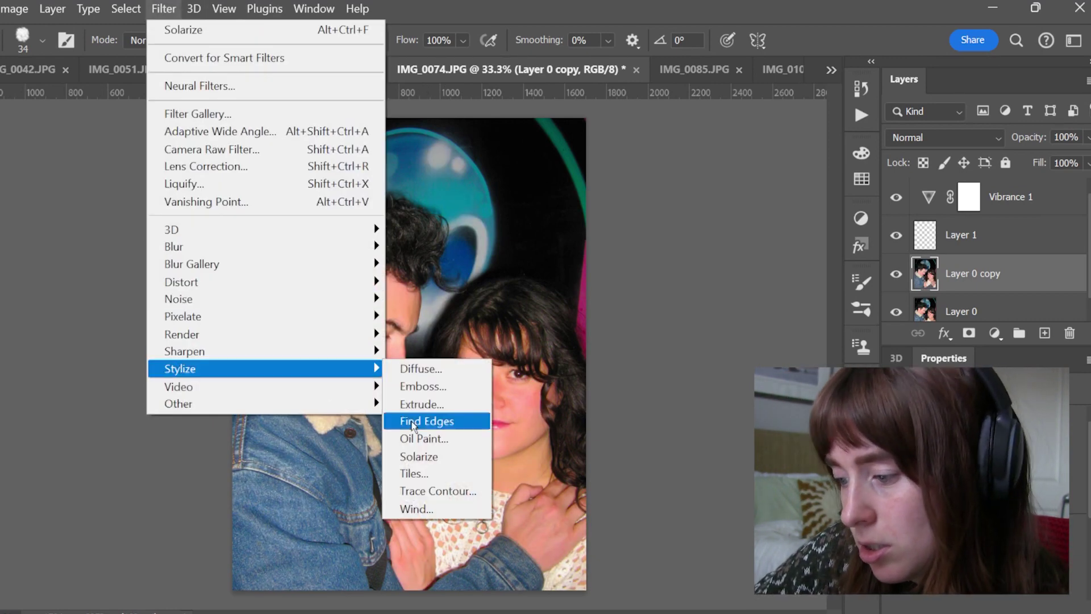
click(472, 441)
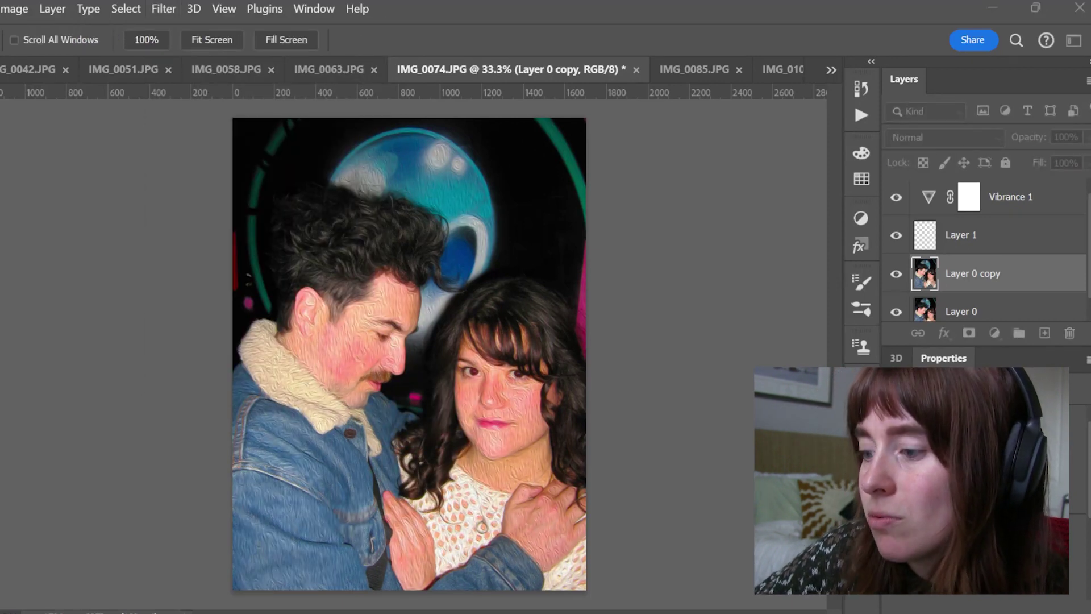
Add the text "be honest" over the denim jacket with a drop shadow and a Rise warp at +50% bend
click(351, 502)
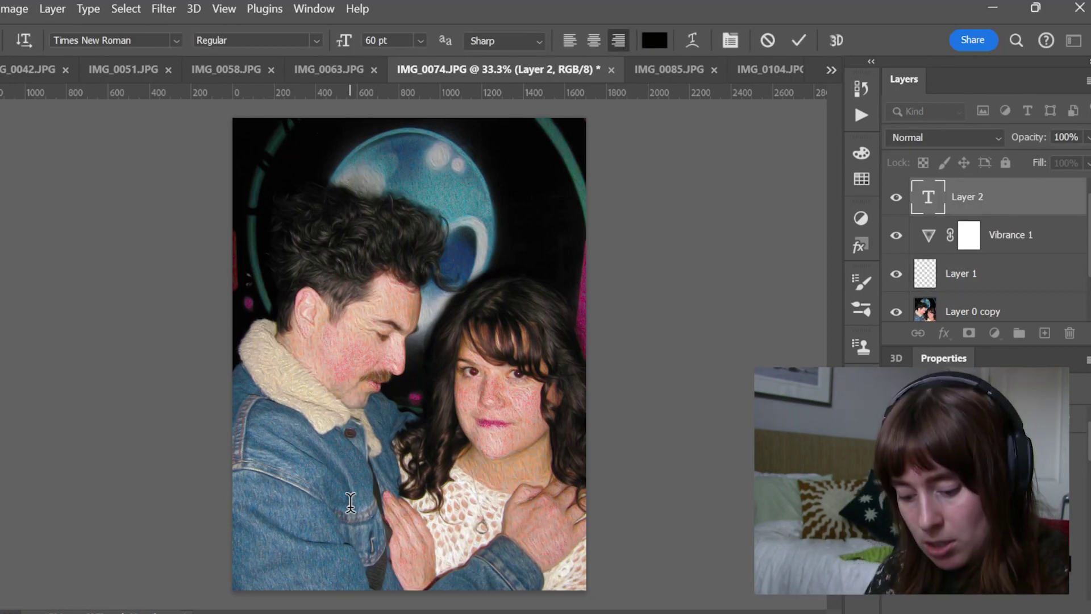
text(be honest)
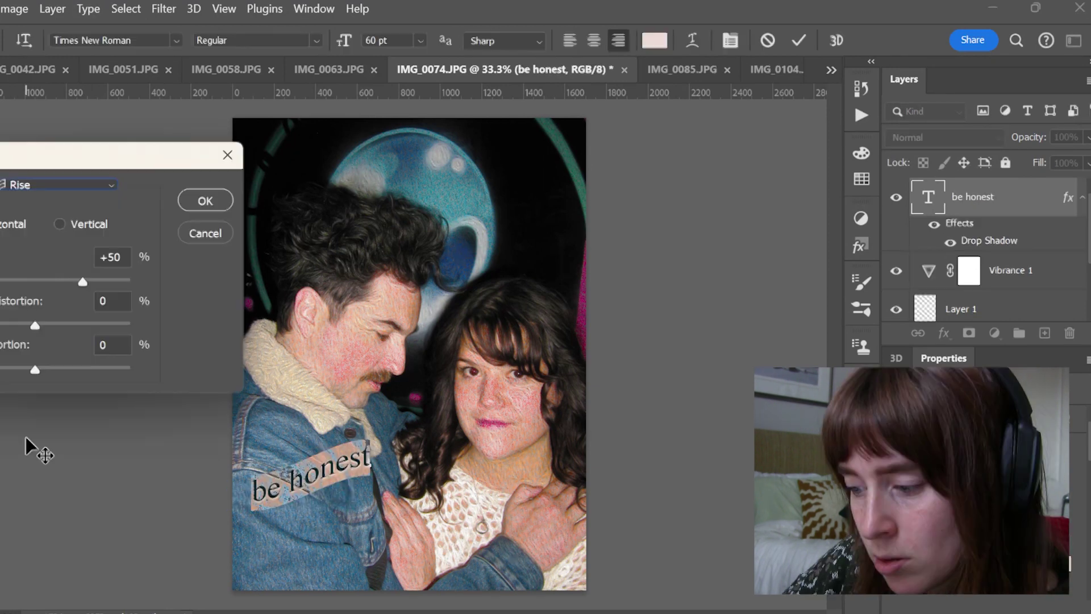
click(209, 198)
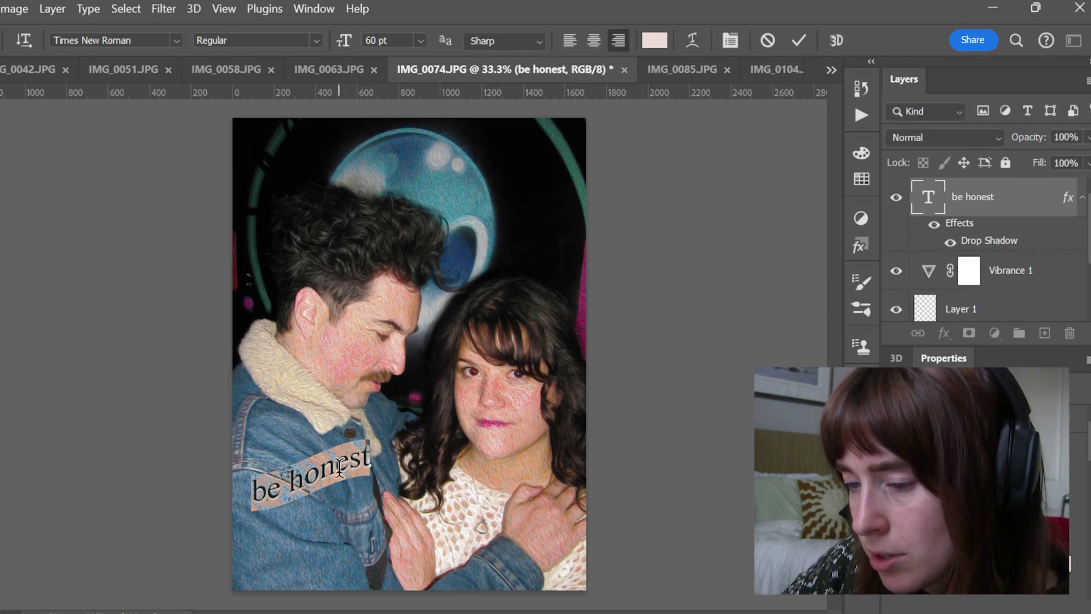
Move the "be honest" text lower, enlarge it across the jacket and hands, and add Gradient Overlay and Pattern Overlay effects
key(v)
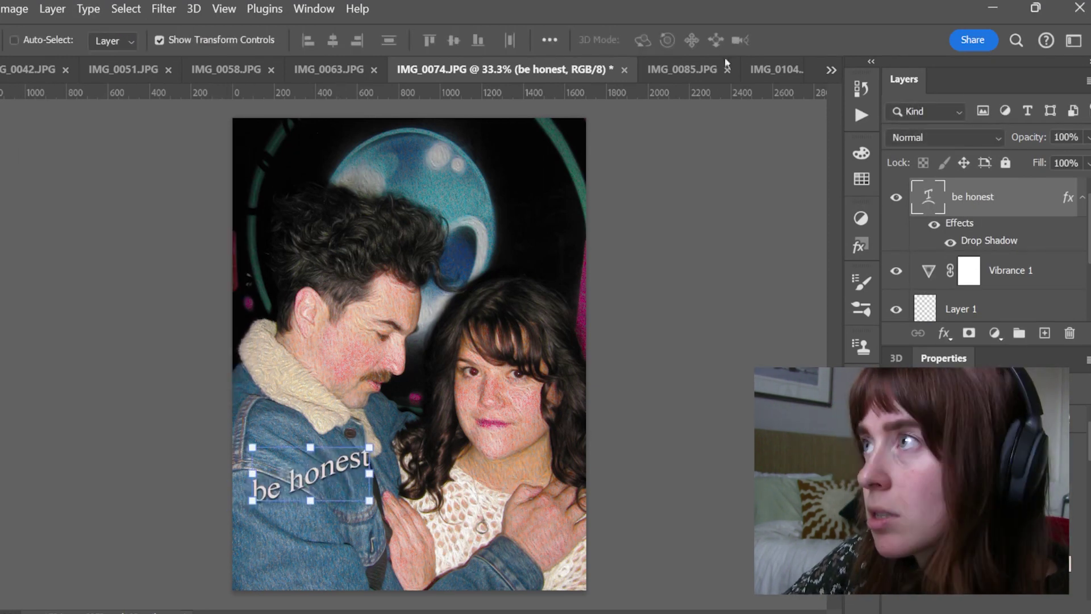
drag(309, 483, 317, 554)
drag(377, 519, 437, 455)
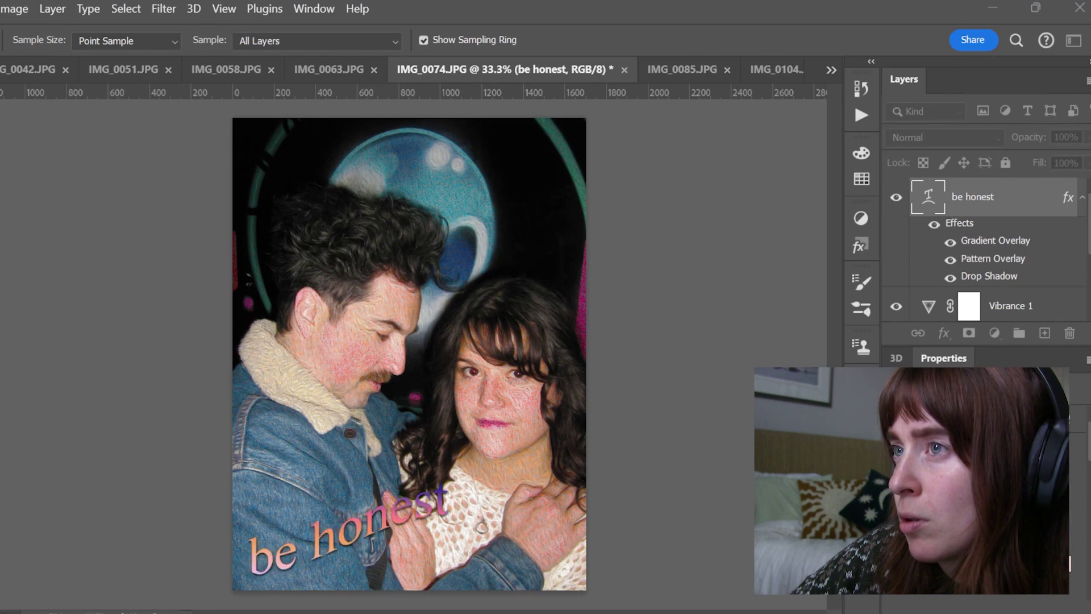
key(Return)
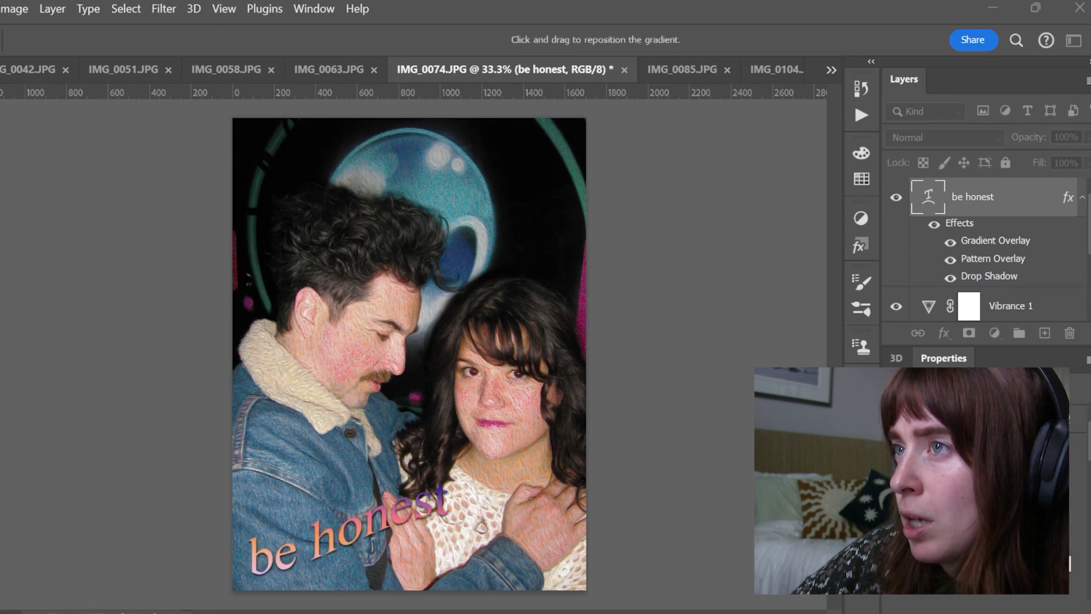
key(Return)
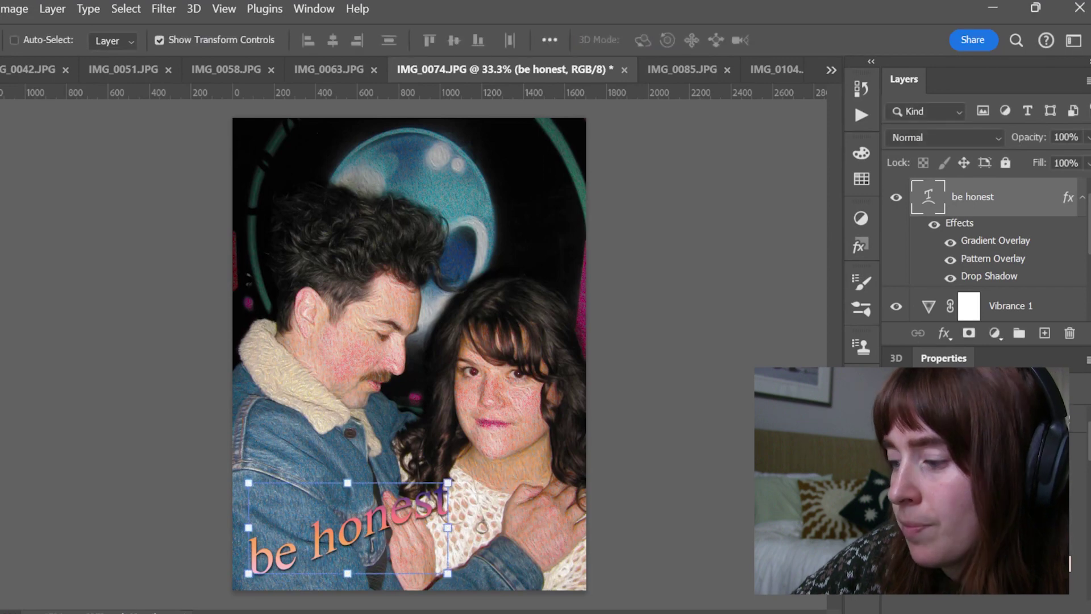
Scale the "be honest" text to about 108% and reposition it along the portrait's lower edge
drag(447, 483, 507, 455)
drag(424, 523, 416, 500)
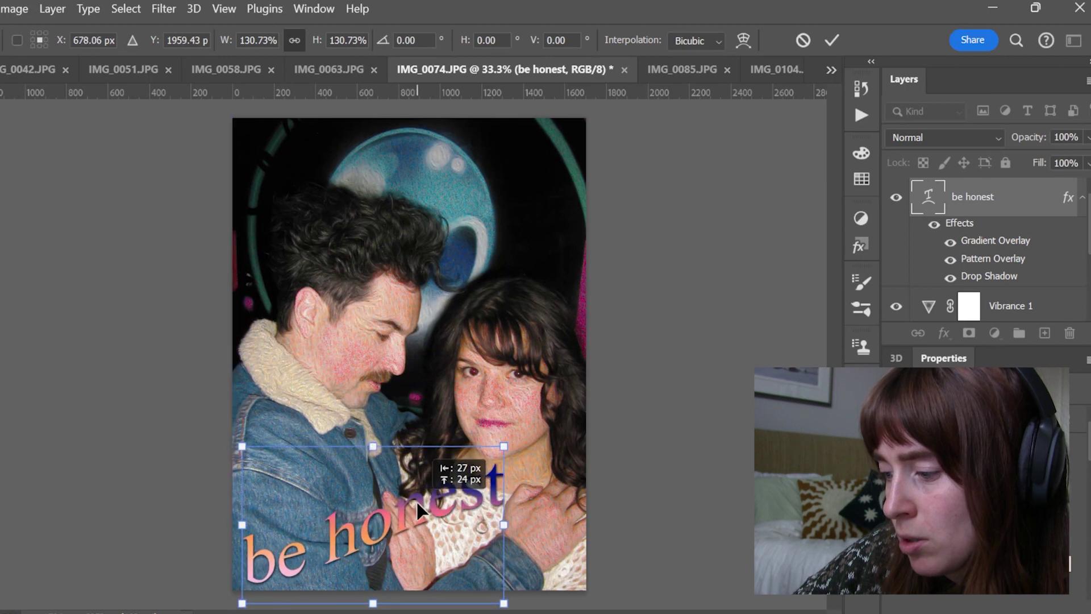
drag(494, 446, 427, 487)
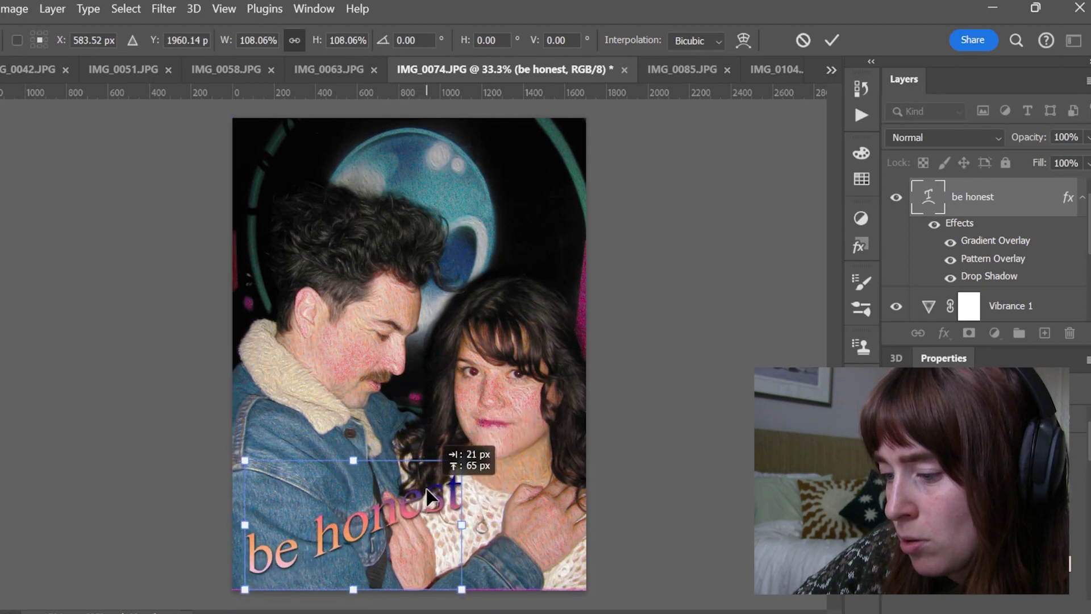
key(Return)
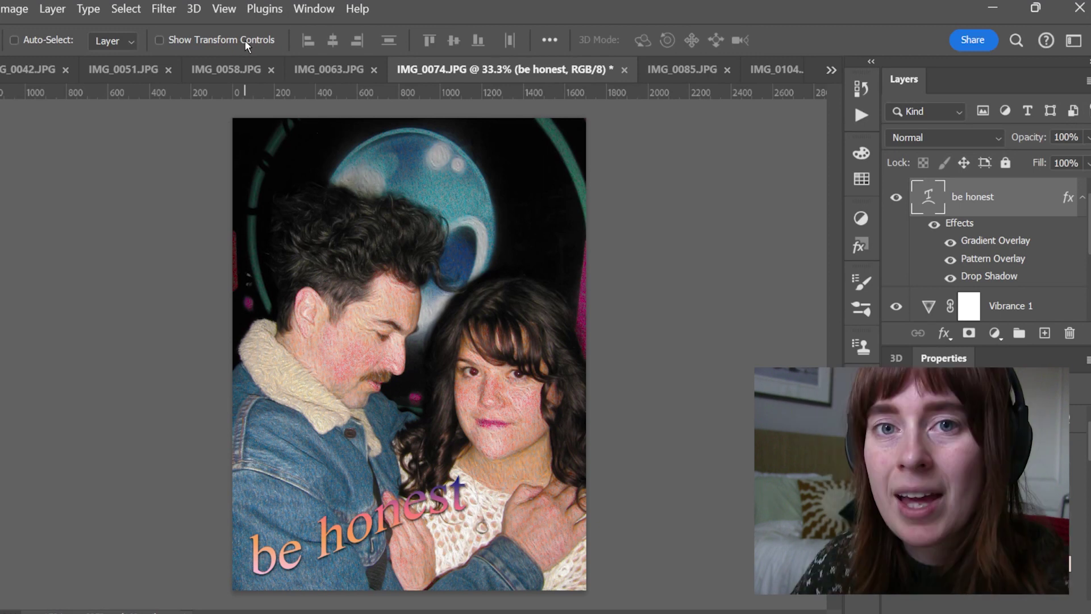
Brush a white curve across the upper part of the portrait on a new layer above the text and apply Motion Blur to it
click(1045, 333)
key(b)
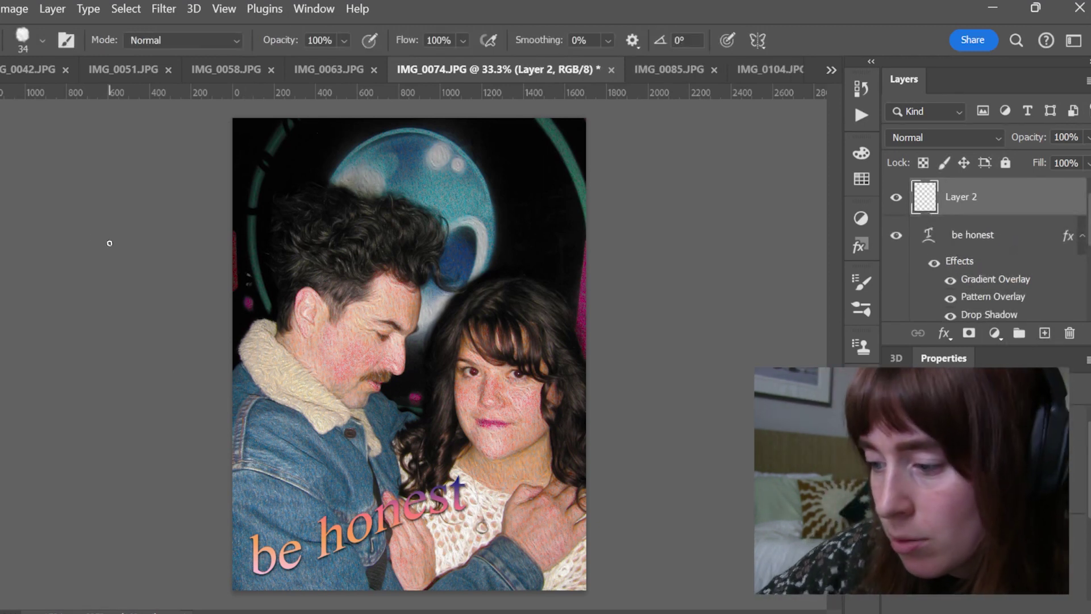
mouse_move(201, 354)
mouse_down()
mouse_move(250, 263)
mouse_move(363, 159)
mouse_move(459, 249)
mouse_move(557, 262)
mouse_move(575, 440)
mouse_up()
key(ctrl+z)
mouse_move(192, 338)
mouse_down()
mouse_move(260, 224)
mouse_move(384, 155)
mouse_move(506, 214)
mouse_move(629, 269)
mouse_up()
key(ctrl+z)
mouse_move(190, 395)
mouse_down()
mouse_move(274, 211)
mouse_move(392, 172)
mouse_move(466, 225)
mouse_move(557, 262)
mouse_move(594, 366)
mouse_up()
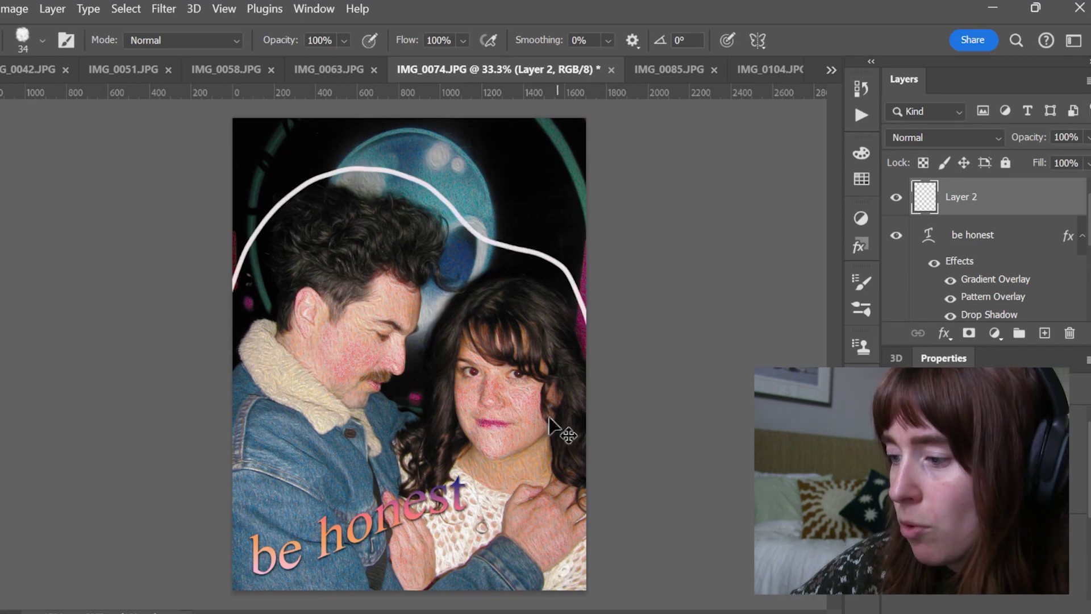
key(ctrl+z)
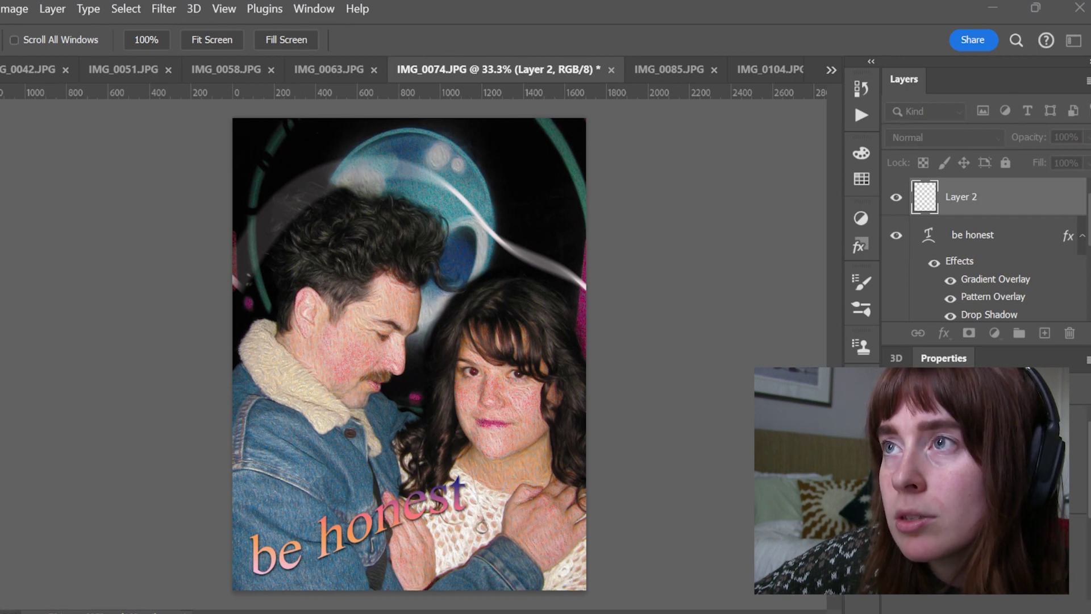
key(Return)
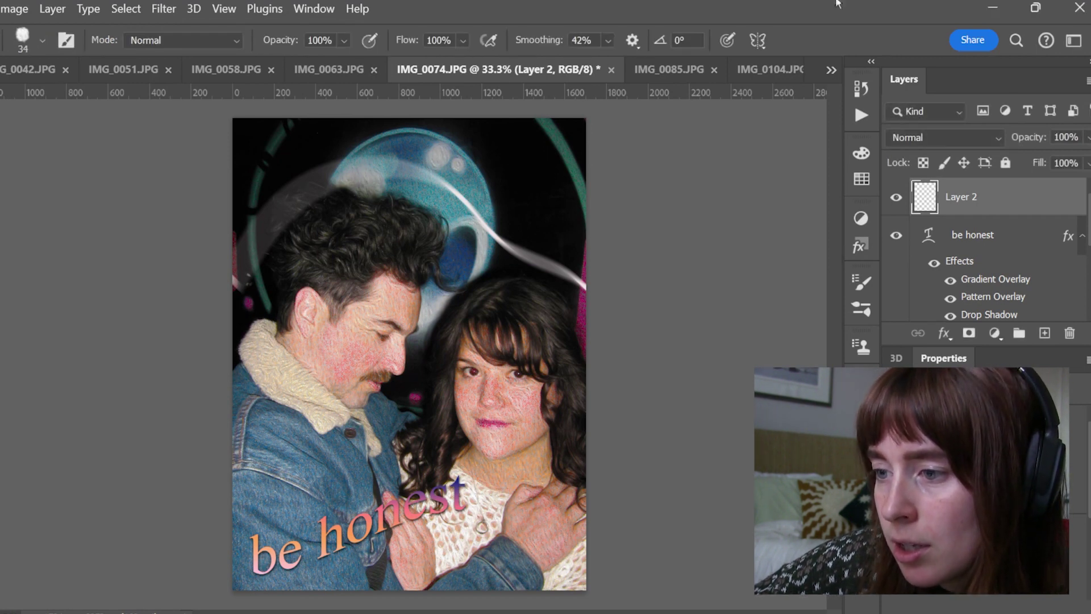
Apply the Tiles filter to the blurred curve on Layer 2 and set the layer to Linear Light at 55% opacity
click(176, 8)
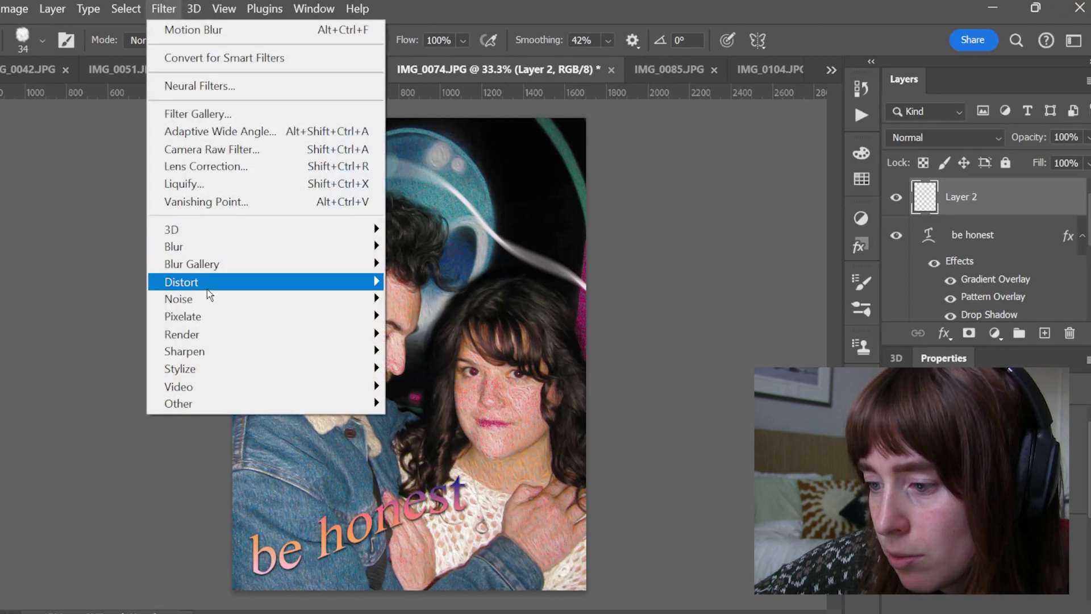
mouse_move(199, 366)
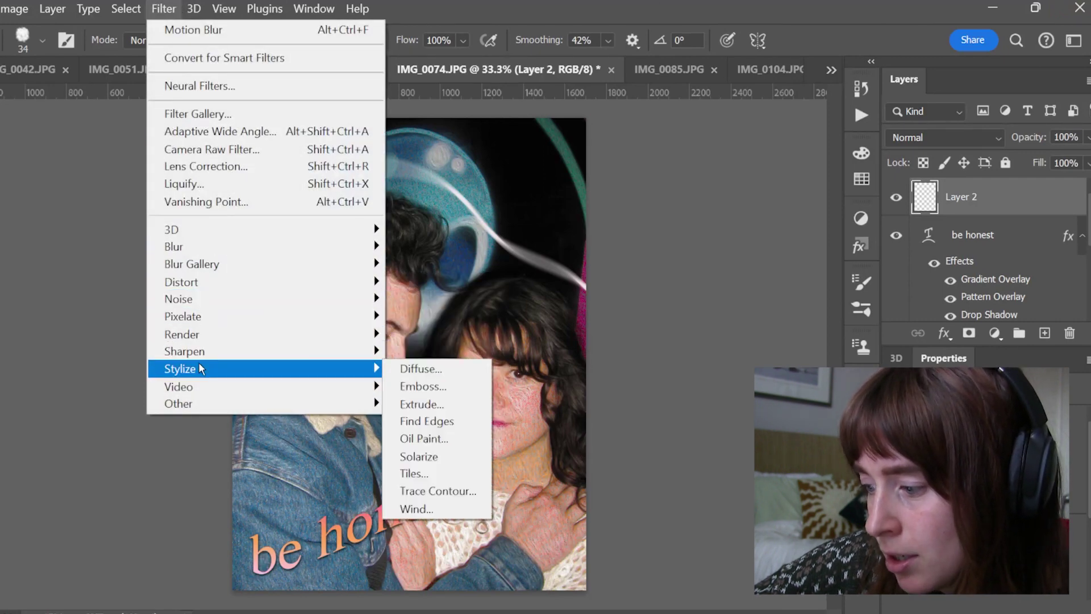
click(427, 475)
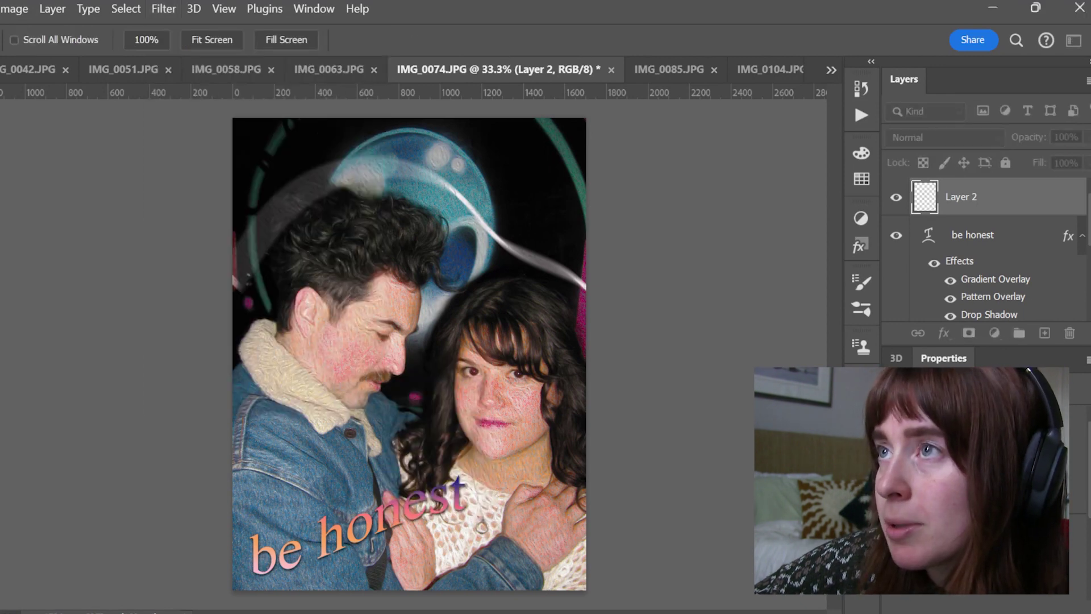
key(Return)
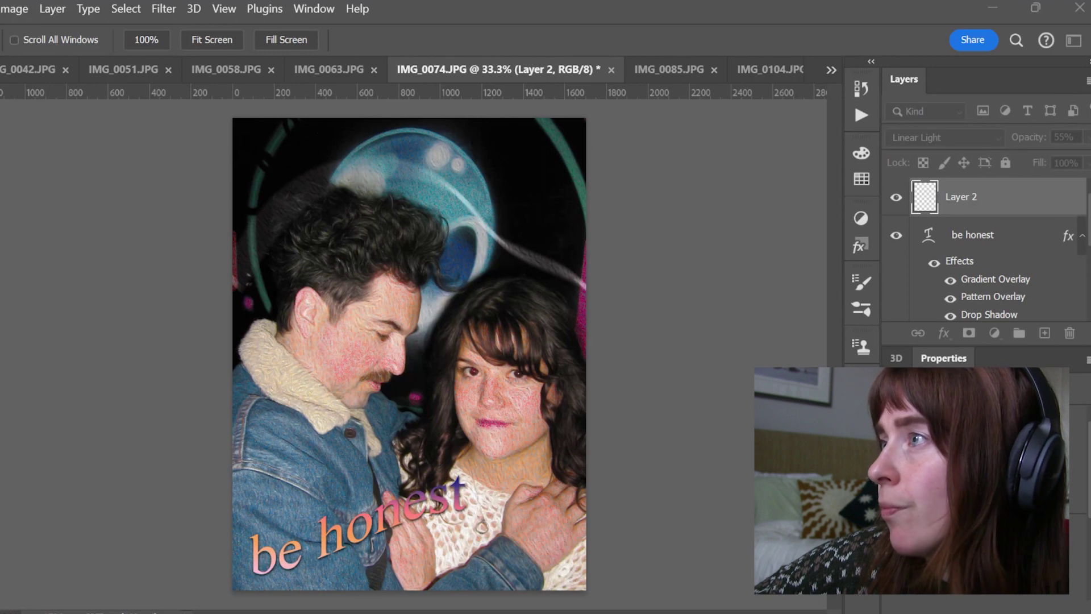
key(Return)
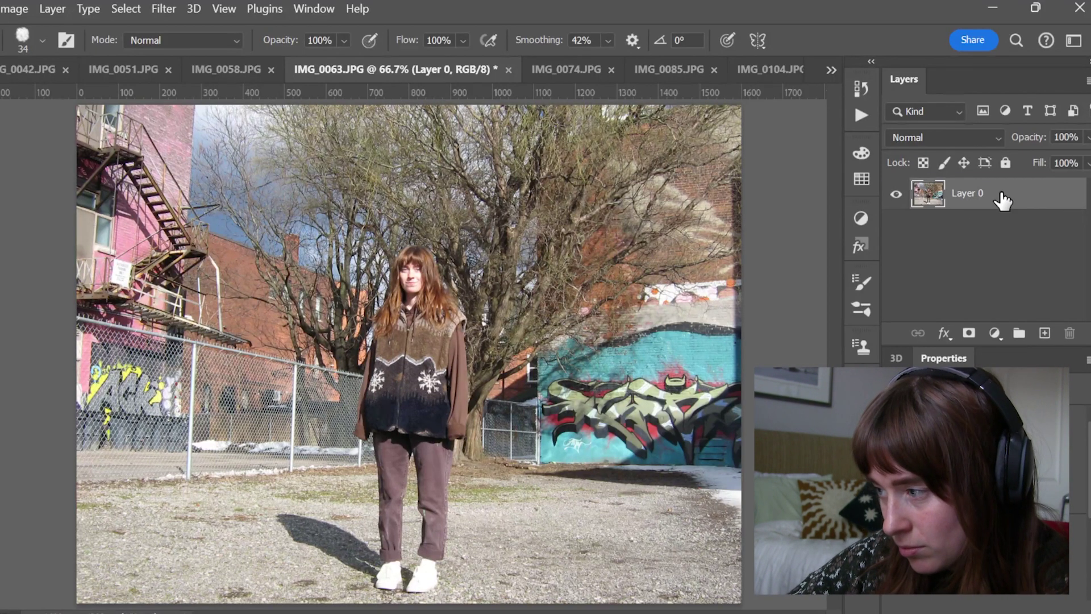
Duplicate Layer 0 in the IMG_0063.JPG photo and blur the copy
key(ctrl+j)
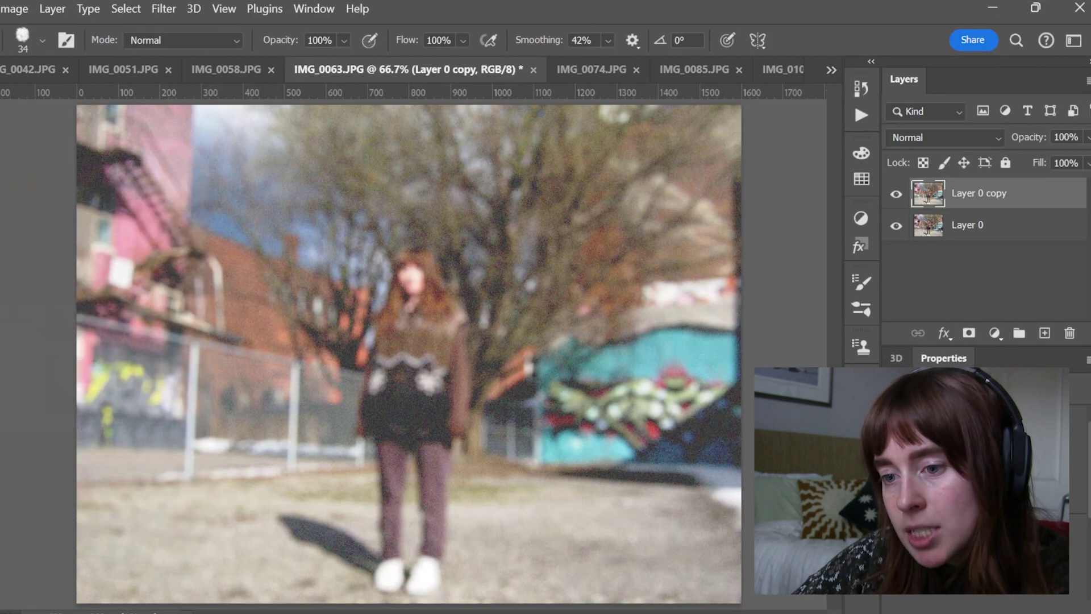
Try erasing the centre of the blurred copy around the standing woman with a soft 2165 px eraser
key(e)
drag(172, 242, 394, 304)
key(ctrl+z)
click(42, 39)
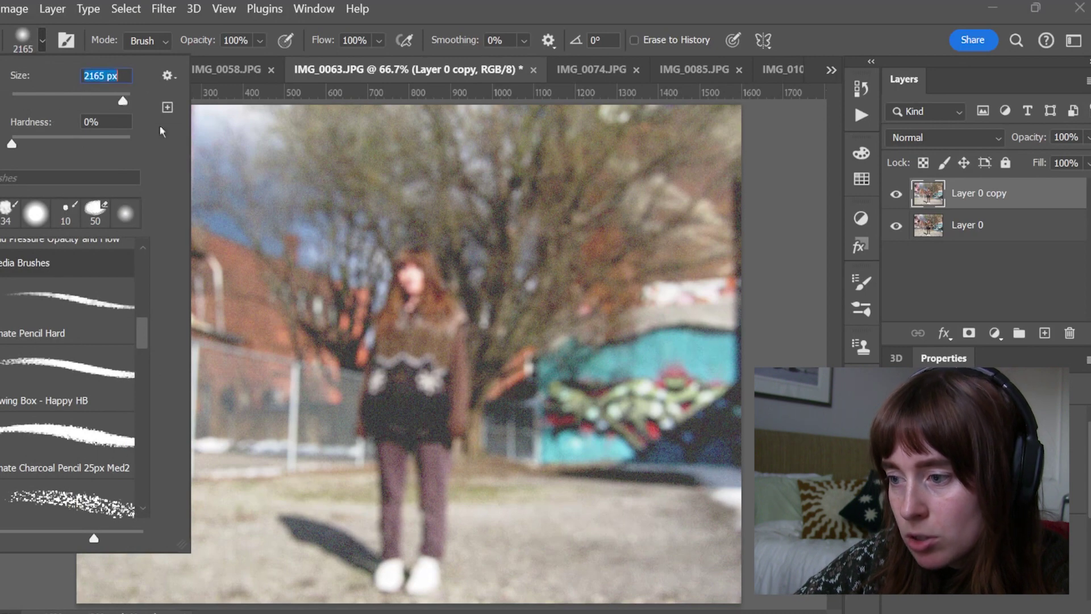
drag(124, 100, 124, 100)
click(393, 351)
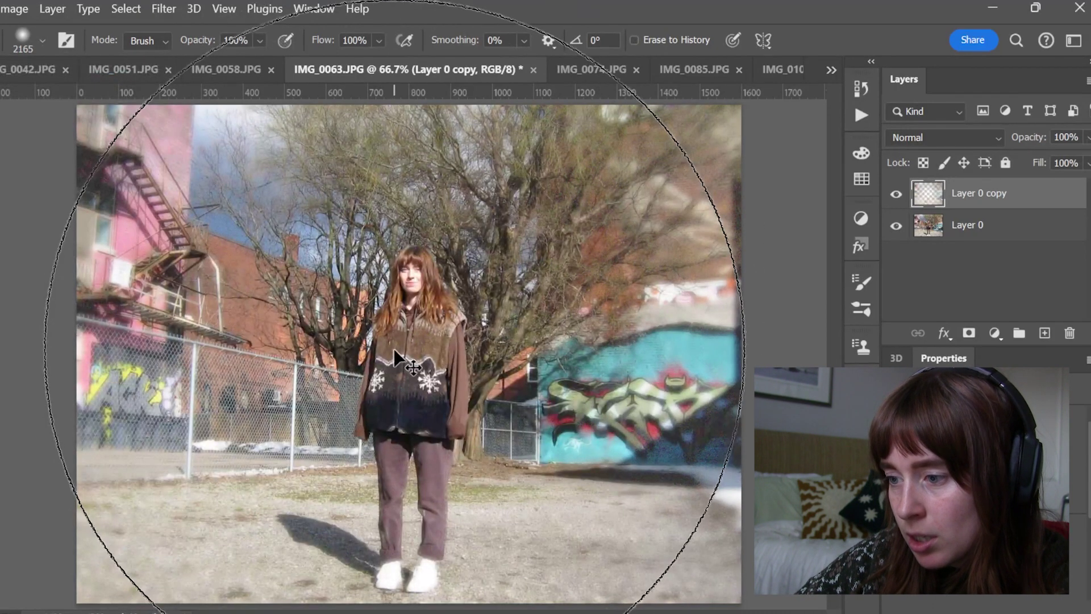
key(ctrl+z)
Try erasing the blur around the woman with a smaller 1811 px eraser
click(42, 41)
drag(124, 100, 117, 100)
click(417, 370)
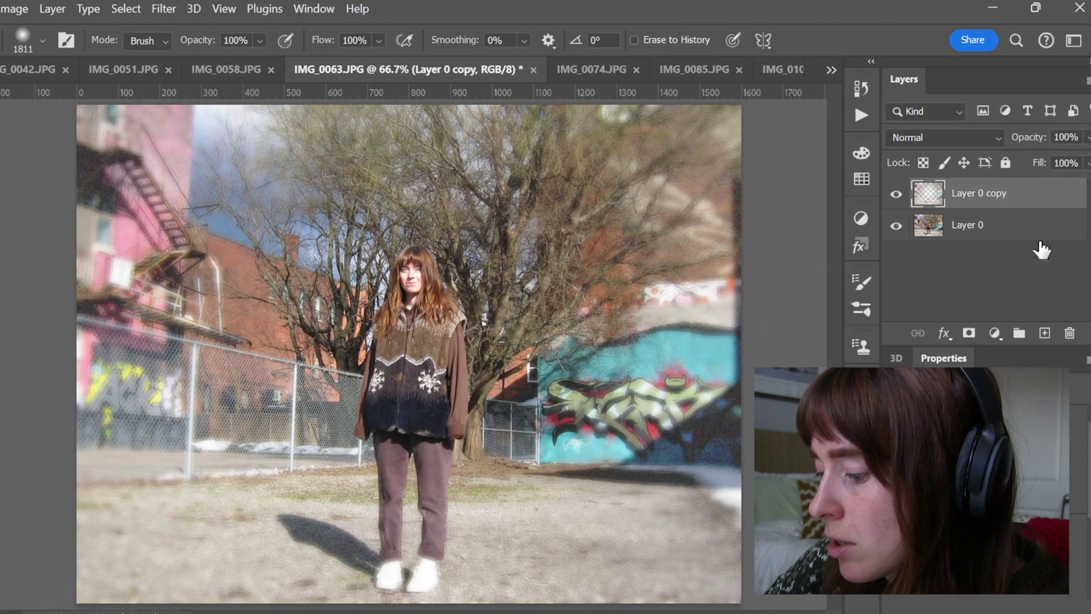
key(ctrl+z)
Set the blend mode of the blurred Layer 0 copy to Color Burn at 41% opacity
double_click(1051, 203)
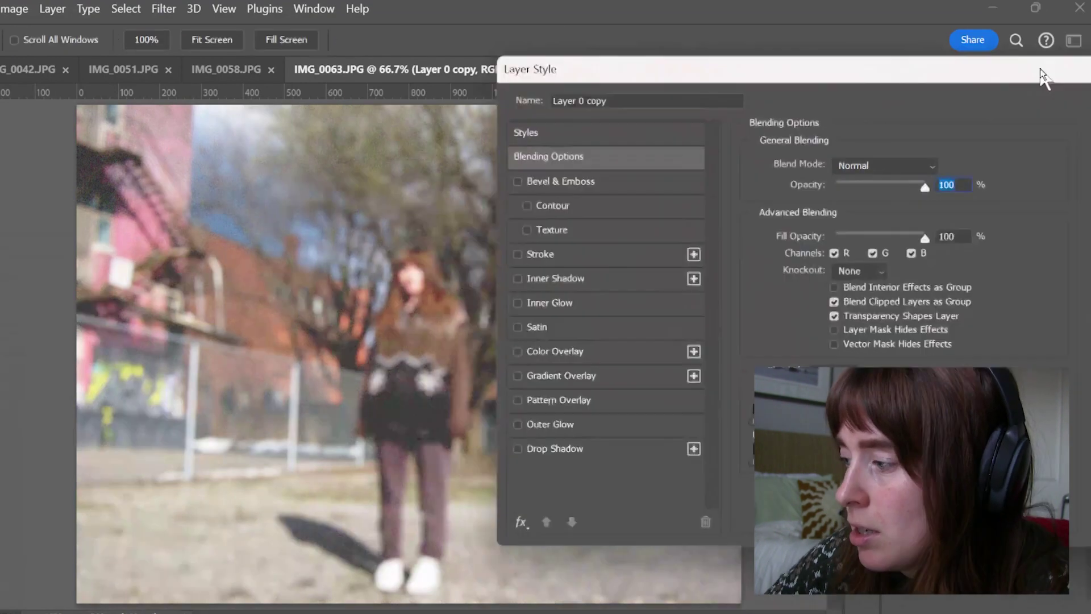
click(878, 166)
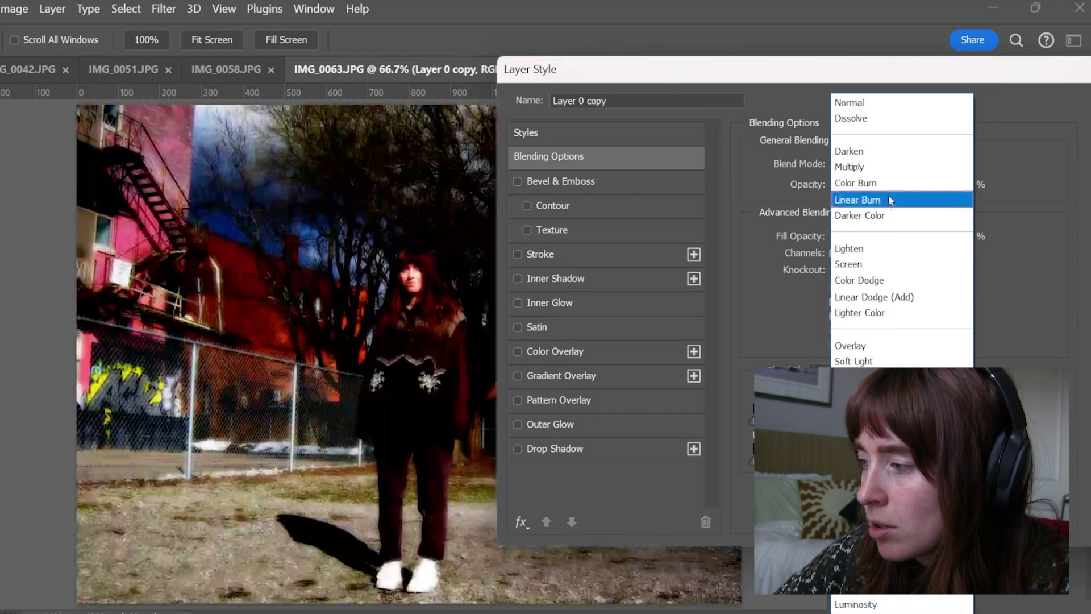
click(899, 182)
drag(899, 186, 872, 192)
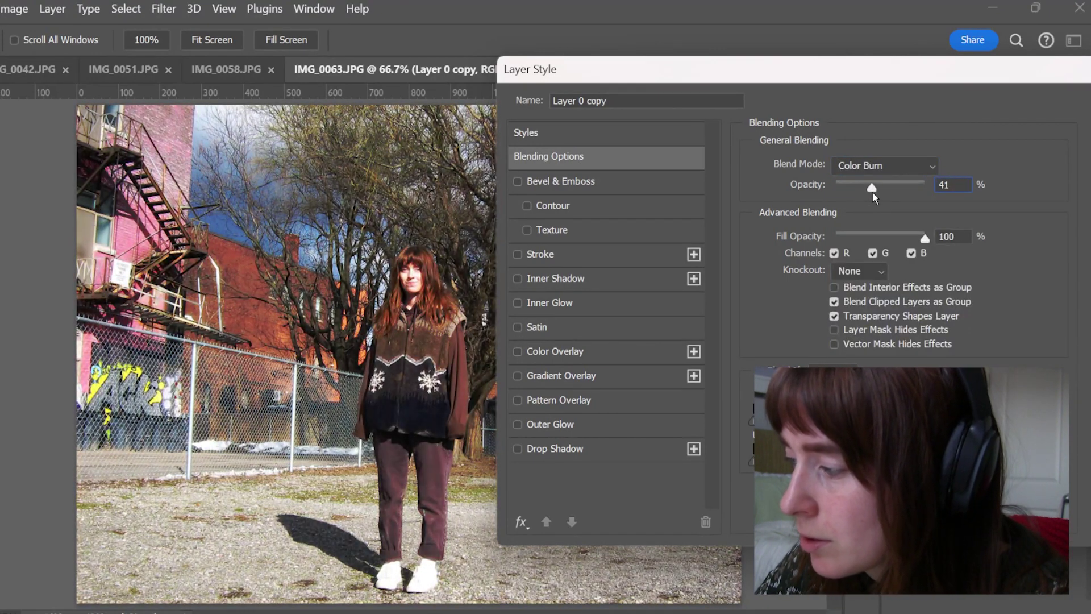
mouse_move(940, 78)
mouse_down()
mouse_move(821, 76)
mouse_move(604, 122)
mouse_up()
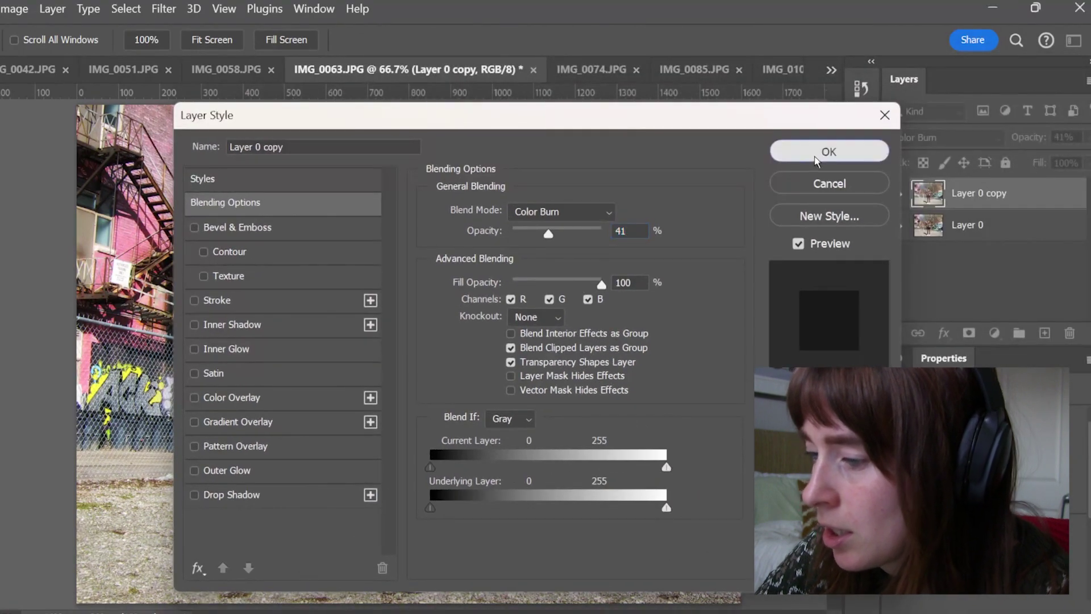
click(828, 151)
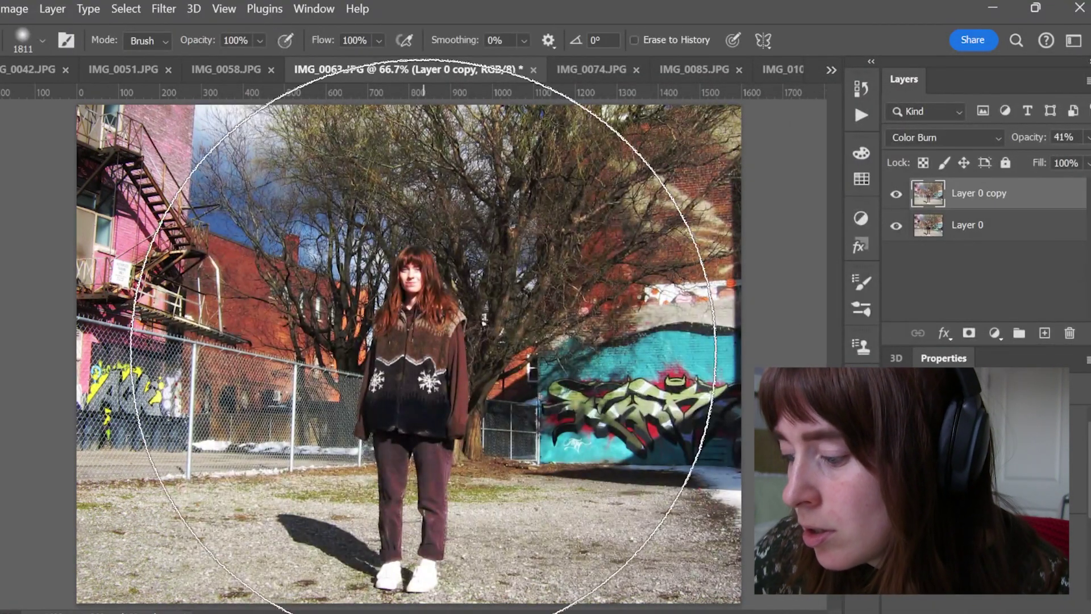
Add a new layer and paint one broad wavy stroke across the photo with a 354 px brush
click(1045, 333)
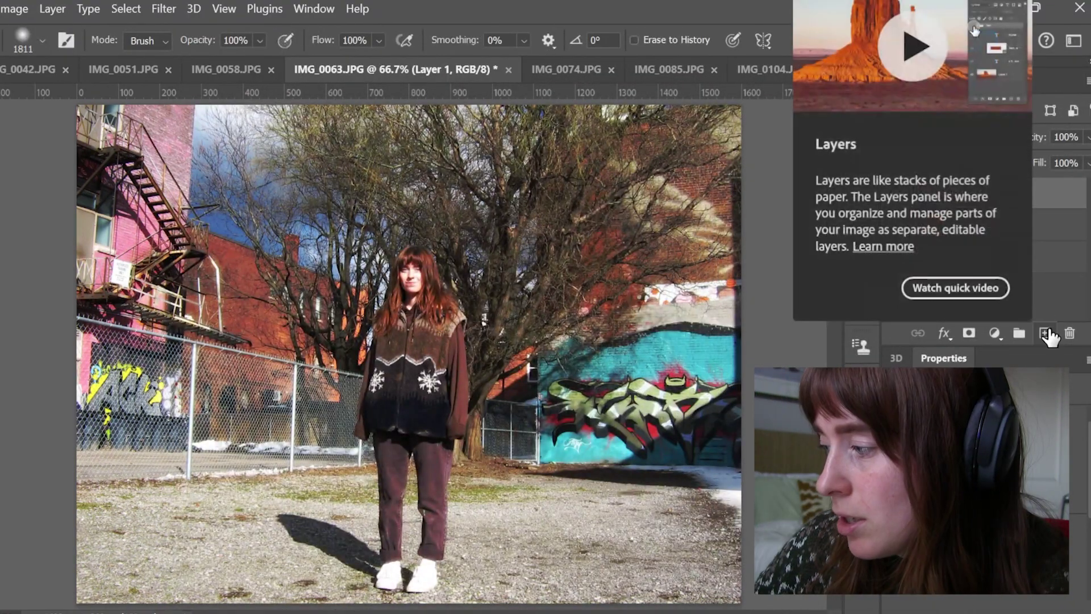
key(b)
mouse_move(91, 465)
mouse_down()
mouse_move(292, 273)
mouse_move(324, 402)
mouse_move(315, 594)
mouse_up()
key(ctrl+z)
mouse_move(137, 477)
mouse_down()
mouse_move(318, 250)
mouse_move(750, 267)
mouse_up()
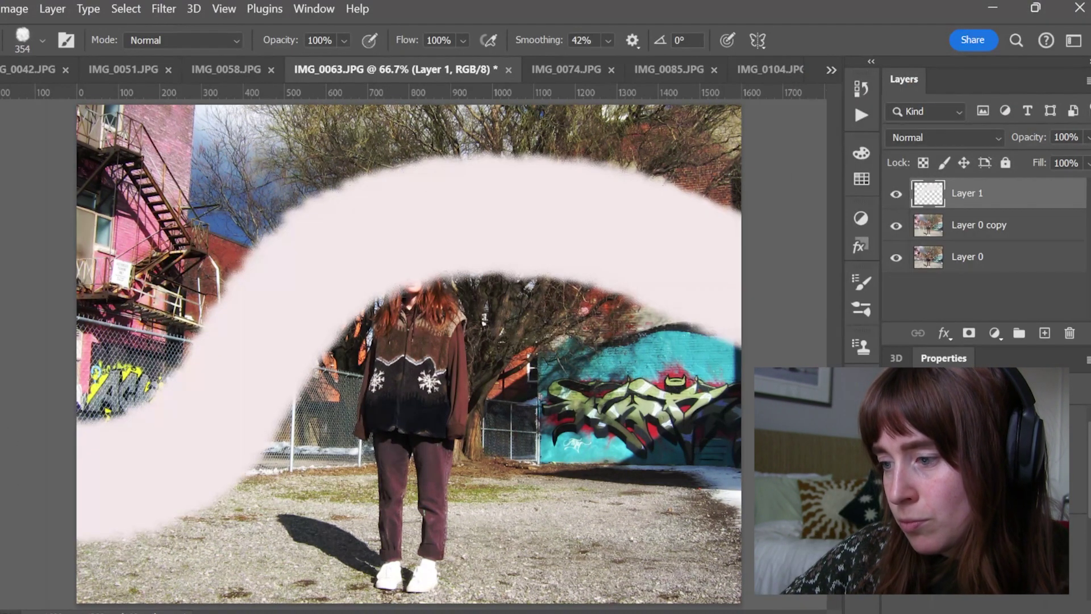
Add a Pattern Overlay to the wavy stroke on Layer 1 using the dark green leaf pattern from the Trees group, scaled down
double_click(1047, 212)
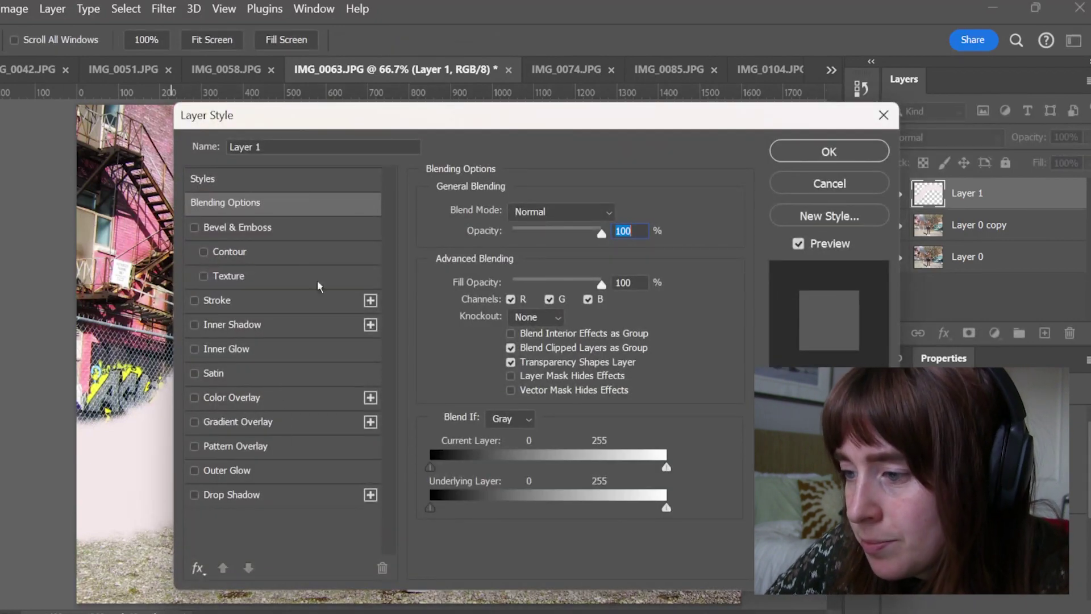
drag(401, 117, 738, 105)
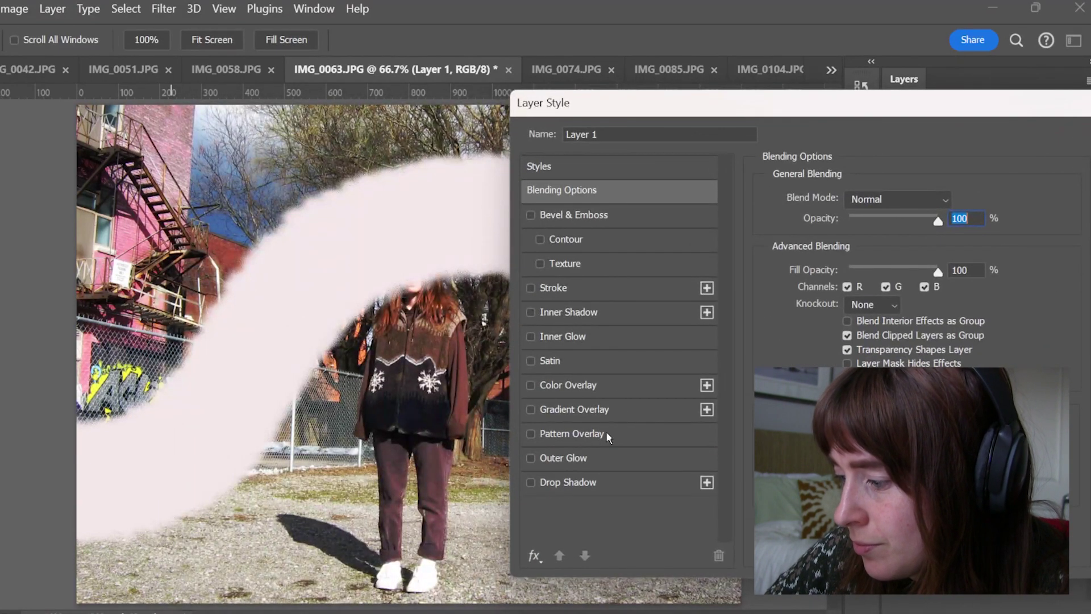
click(573, 434)
click(893, 261)
click(846, 361)
click(876, 362)
click(787, 364)
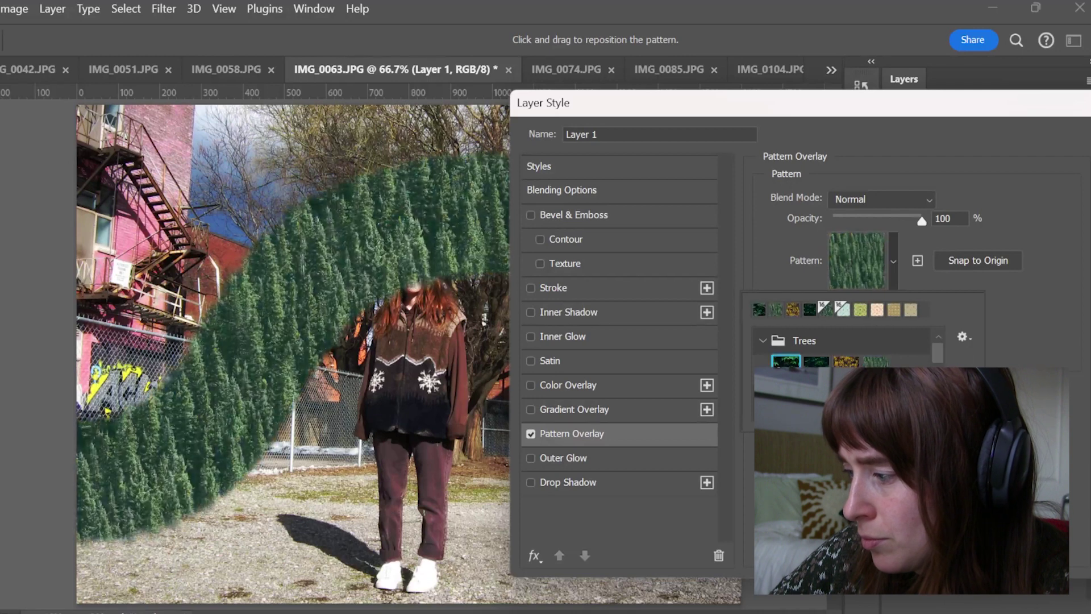
click(815, 364)
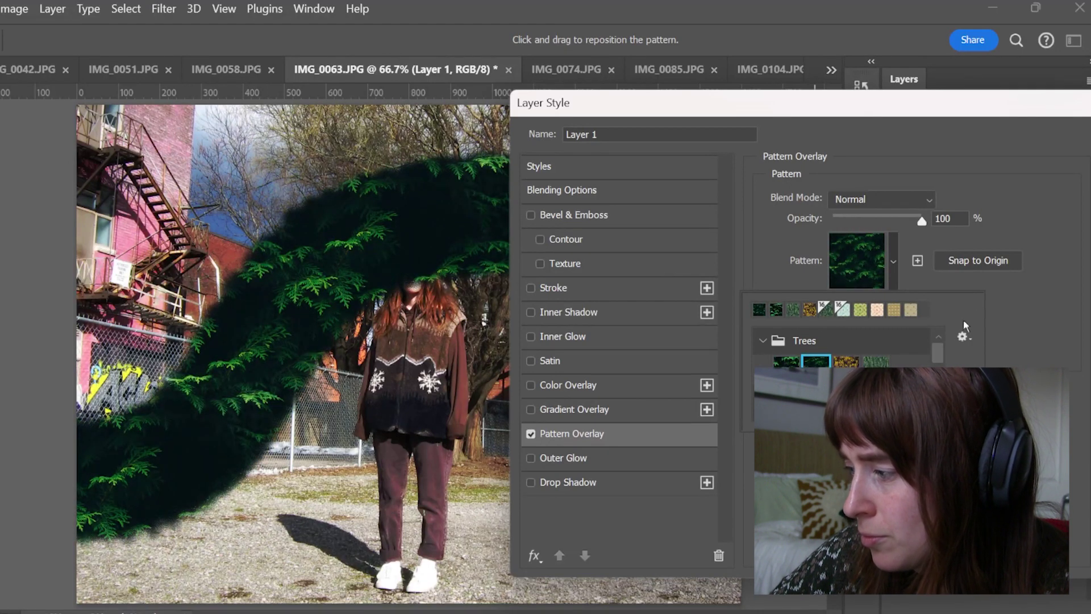
click(998, 333)
drag(862, 344, 845, 347)
key(Return)
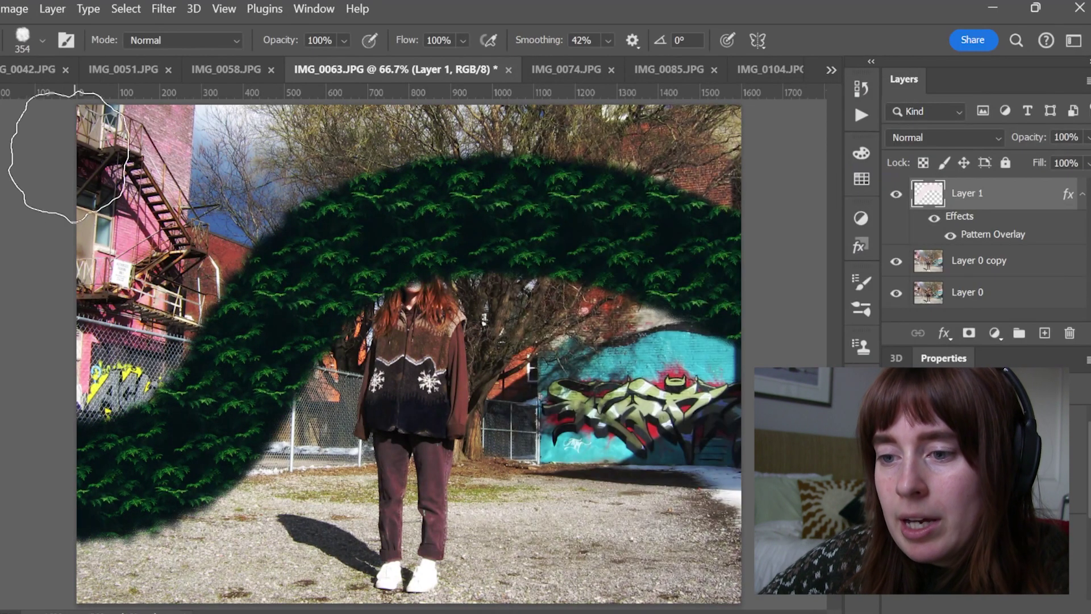
Move the leafy stroke up over the treetops and set its blend mode to Screen at 81% opacity
key(v)
drag(646, 213, 645, 128)
double_click(1001, 188)
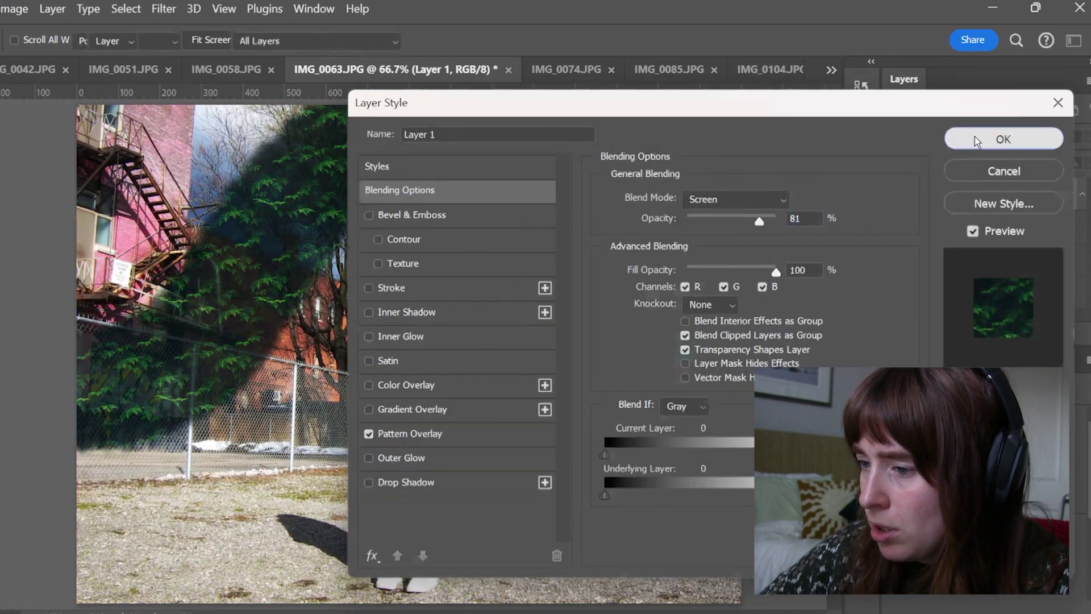
click(975, 139)
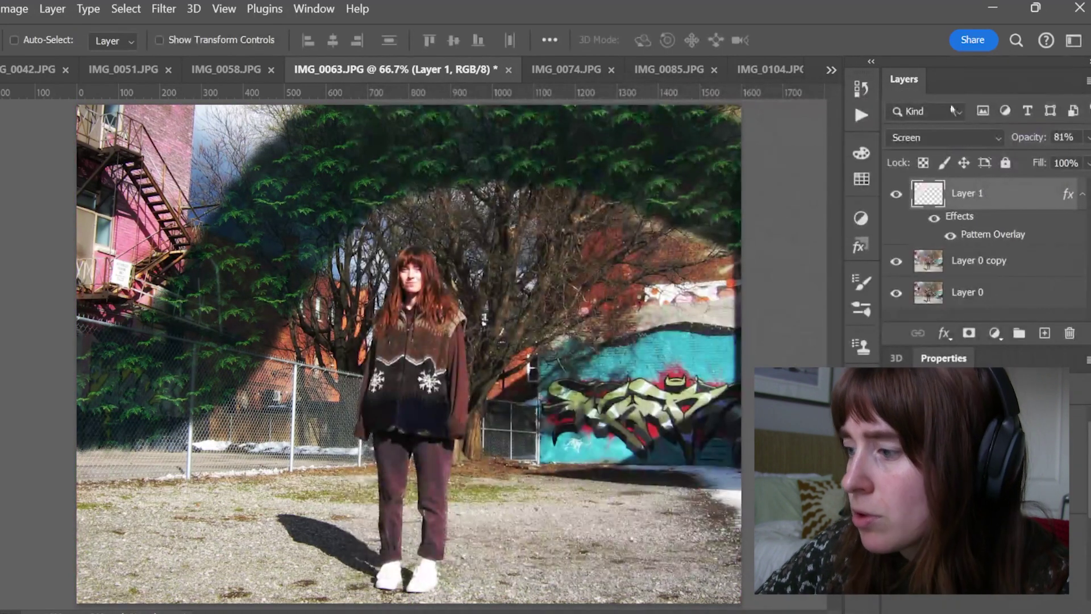
Apply the Wind filter and a Motion Blur to the leafy stroke on Layer 1
click(163, 8)
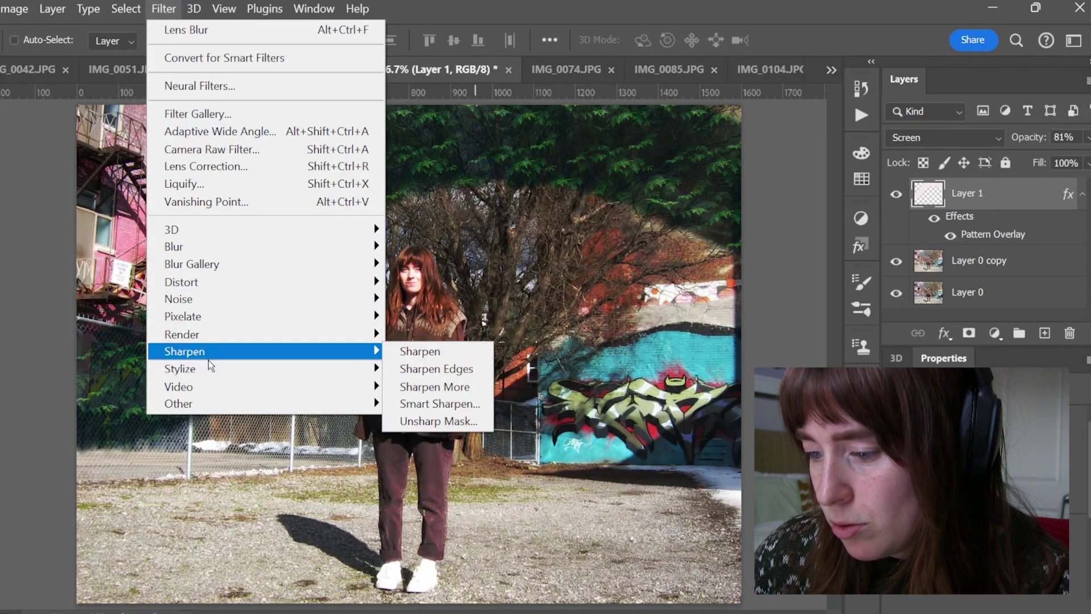
mouse_move(193, 369)
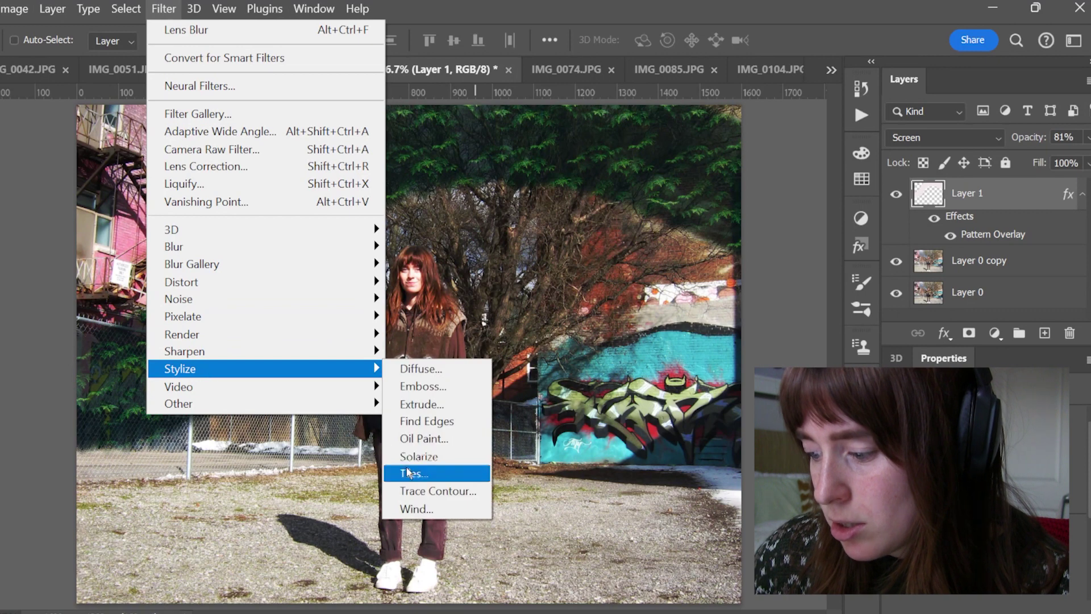
click(420, 507)
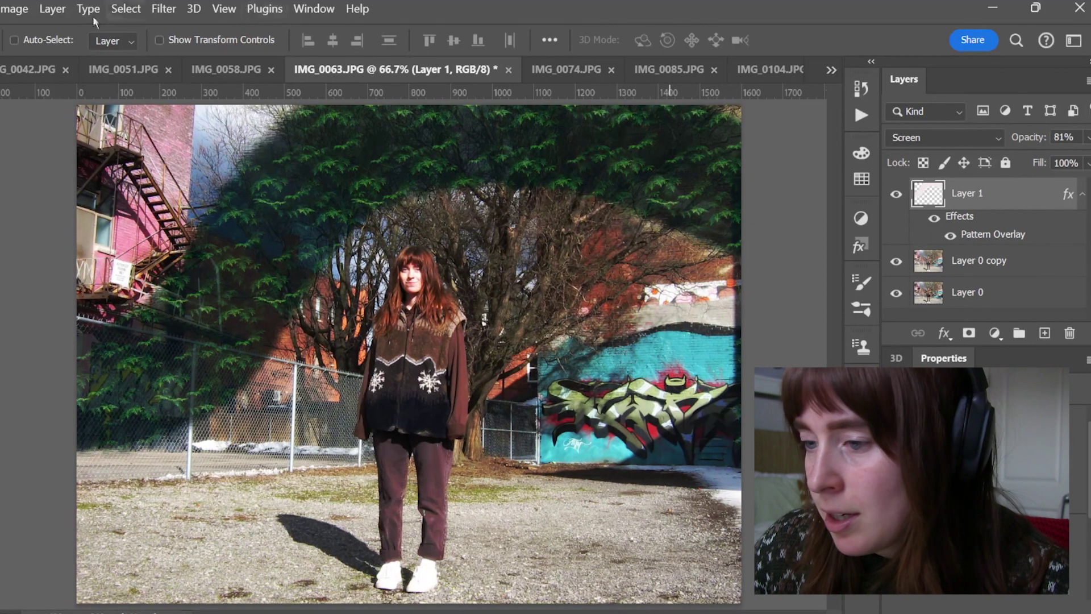
click(162, 8)
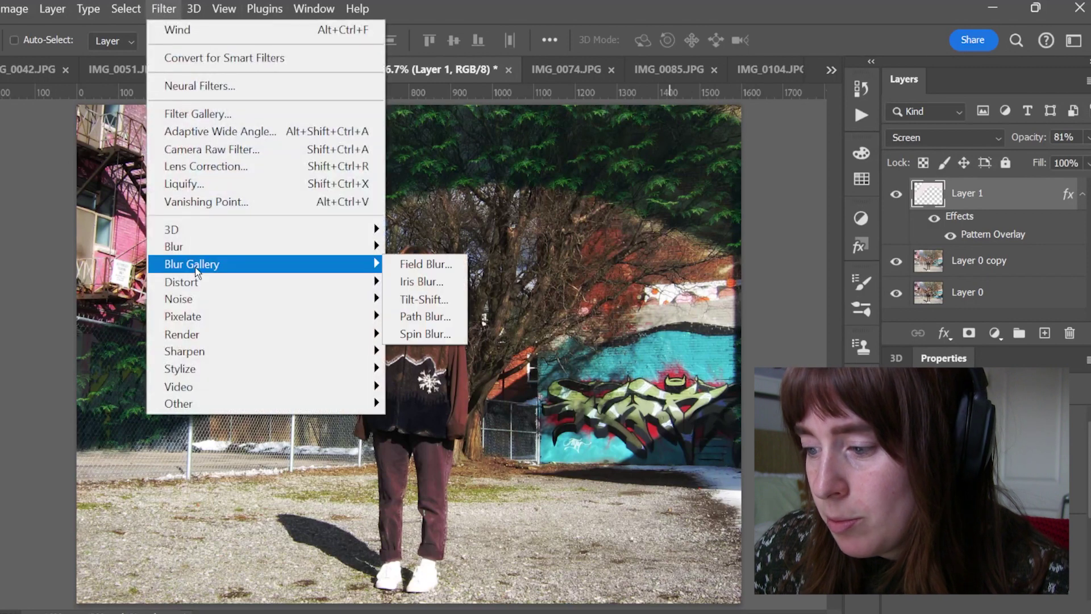
mouse_move(254, 248)
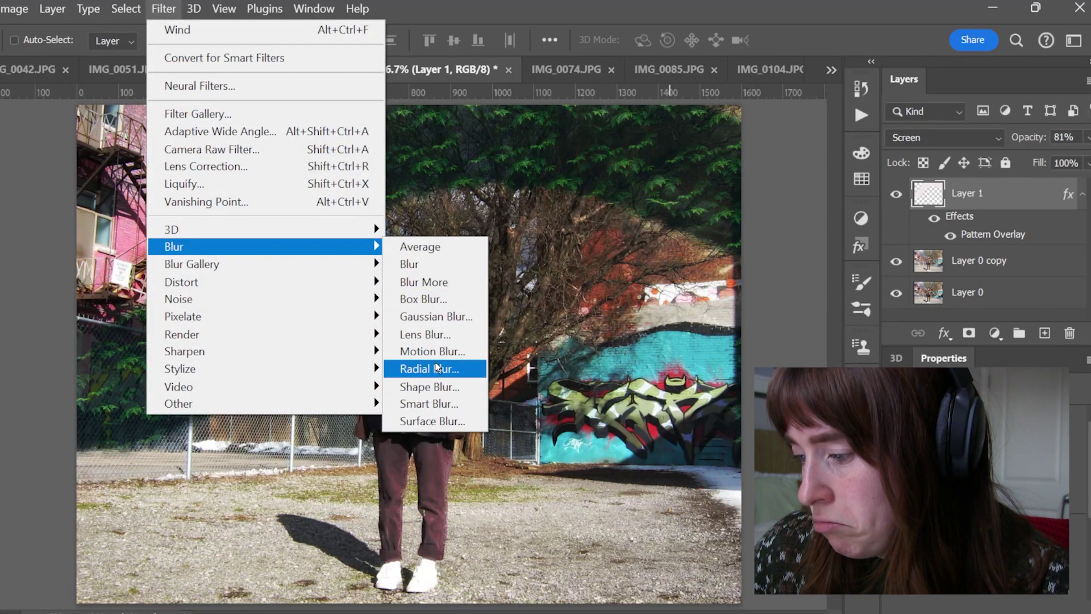
click(448, 350)
key(Return)
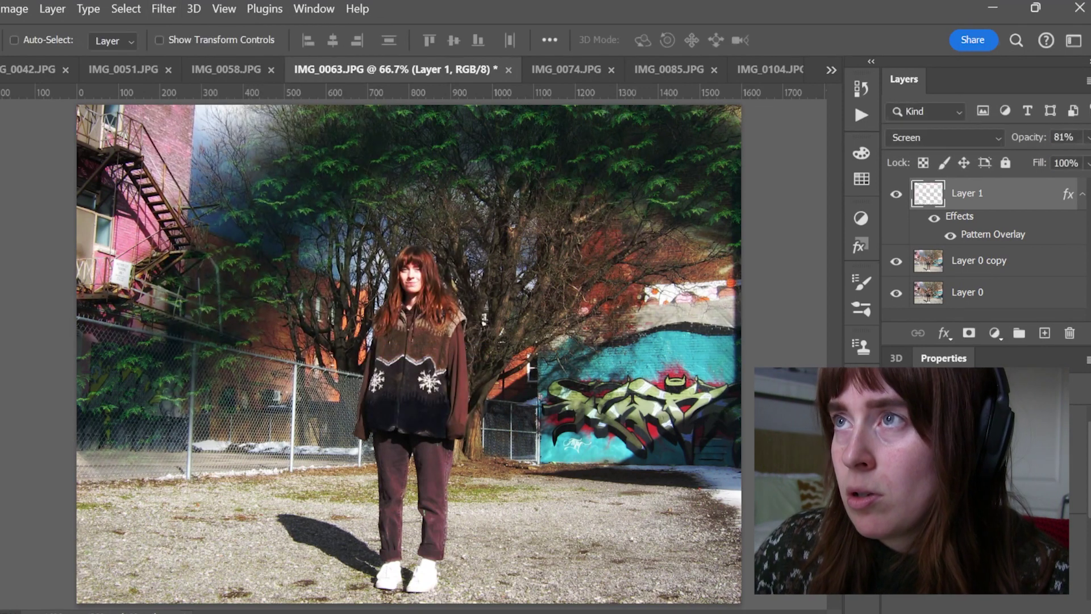
Rasterize the layer style of Layer 1 and brighten its leaves with a Brightness/Contrast adjustment
right_click(1037, 194)
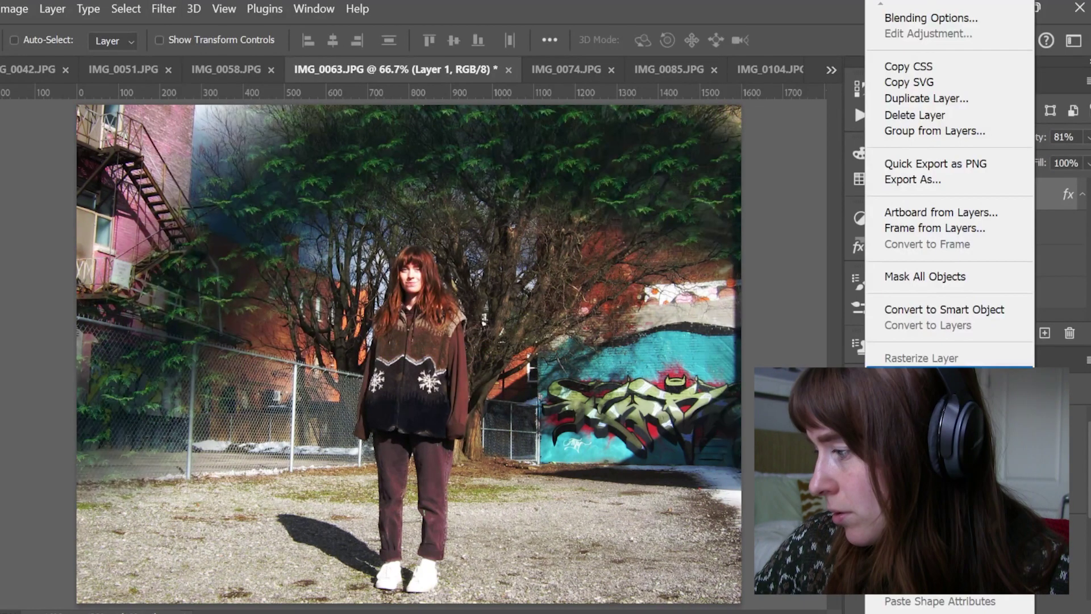
click(943, 374)
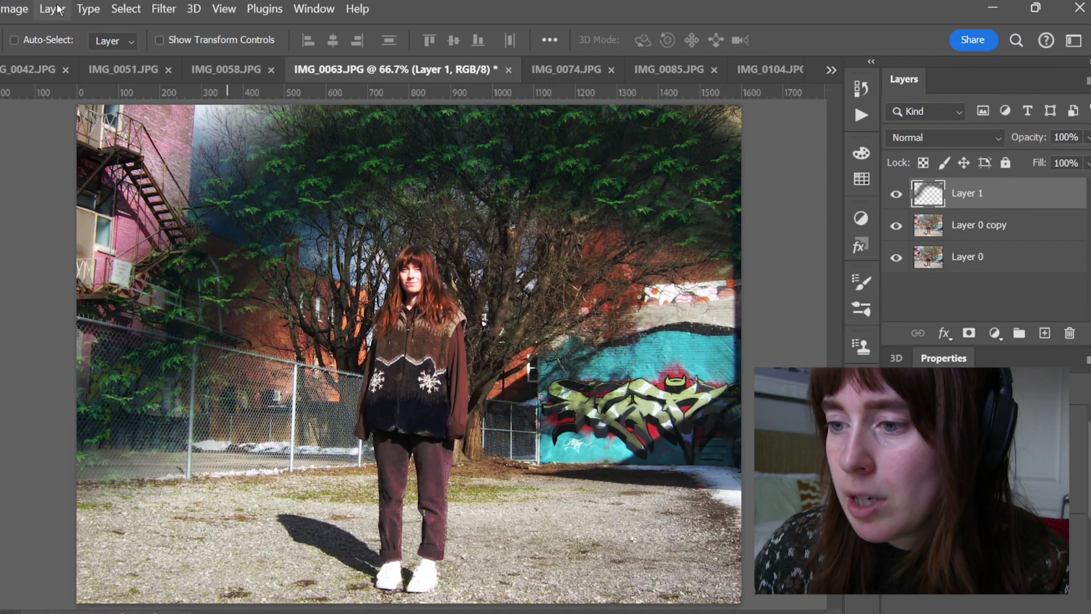
click(14, 8)
mouse_move(34, 58)
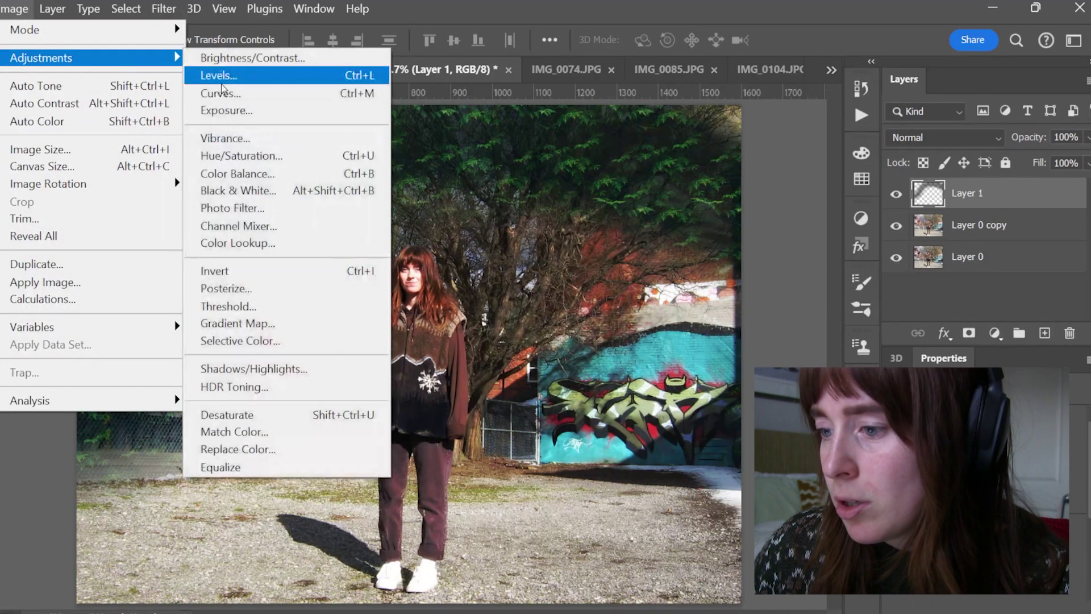
click(257, 63)
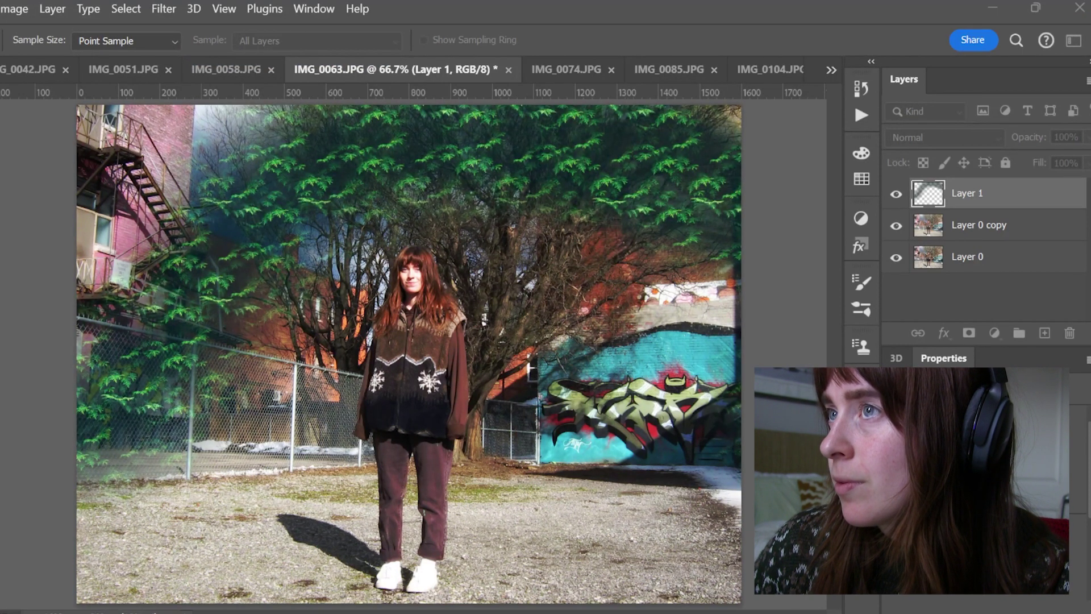
key(Return)
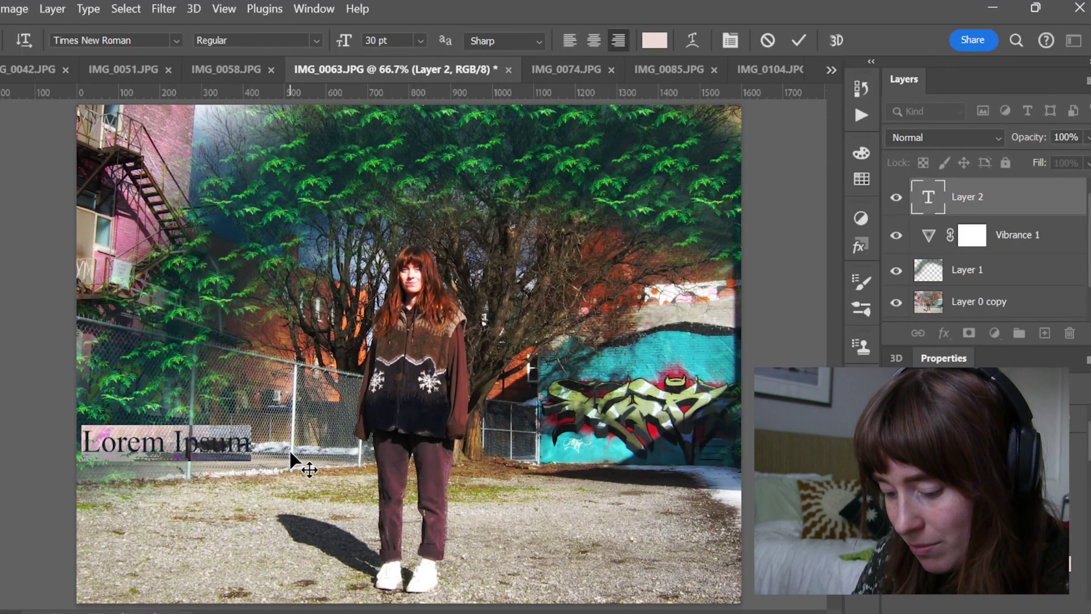
Write the text "i'm exactly where i am supposed to be" on a new Times New Roman 30 pt text layer
text(i'm ex)
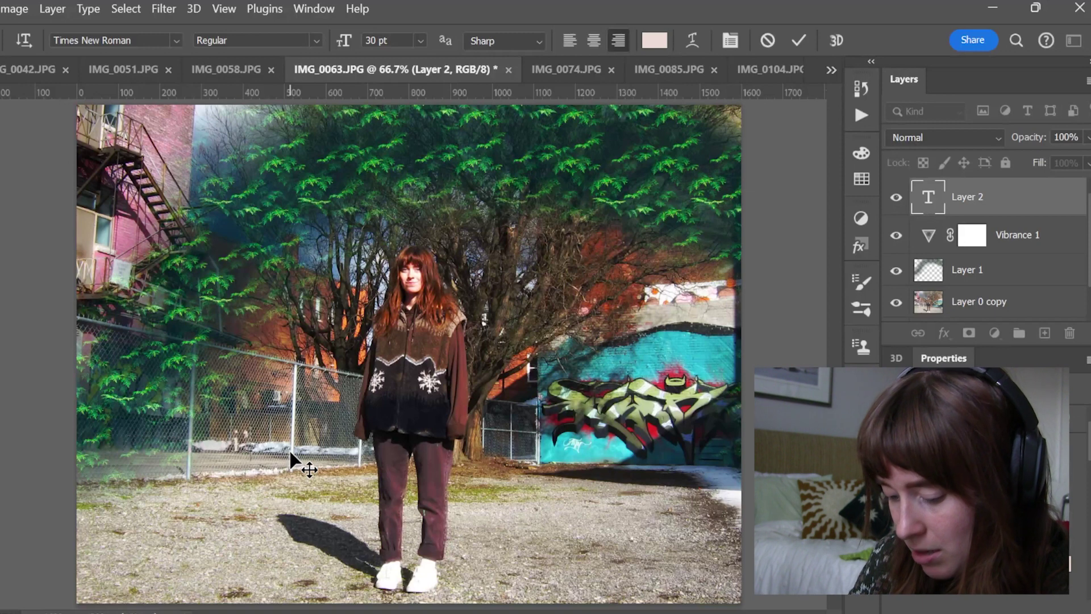
text(actly)
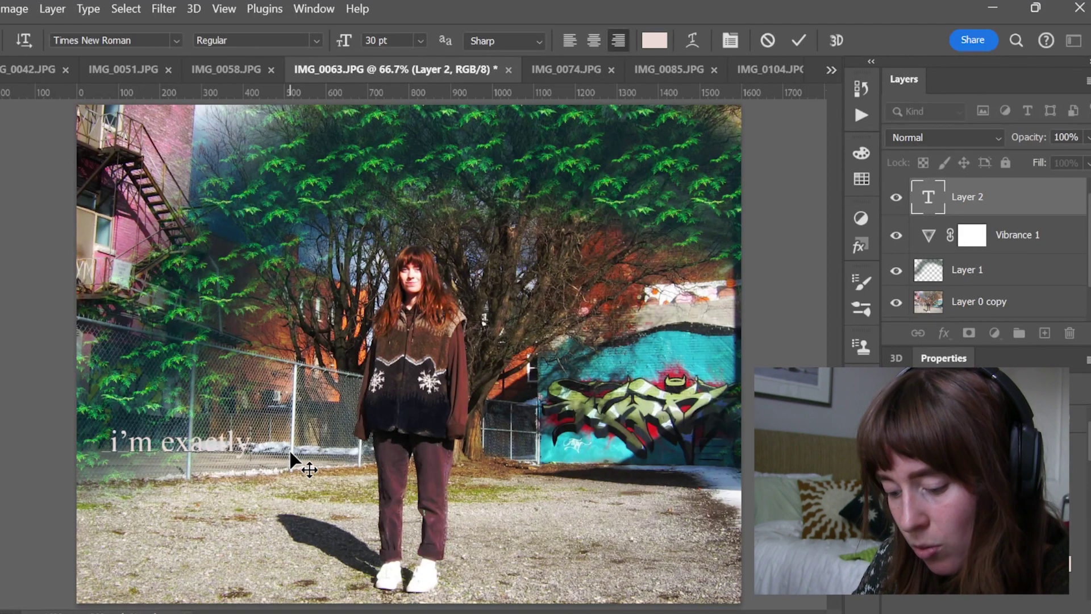
text( where i am s)
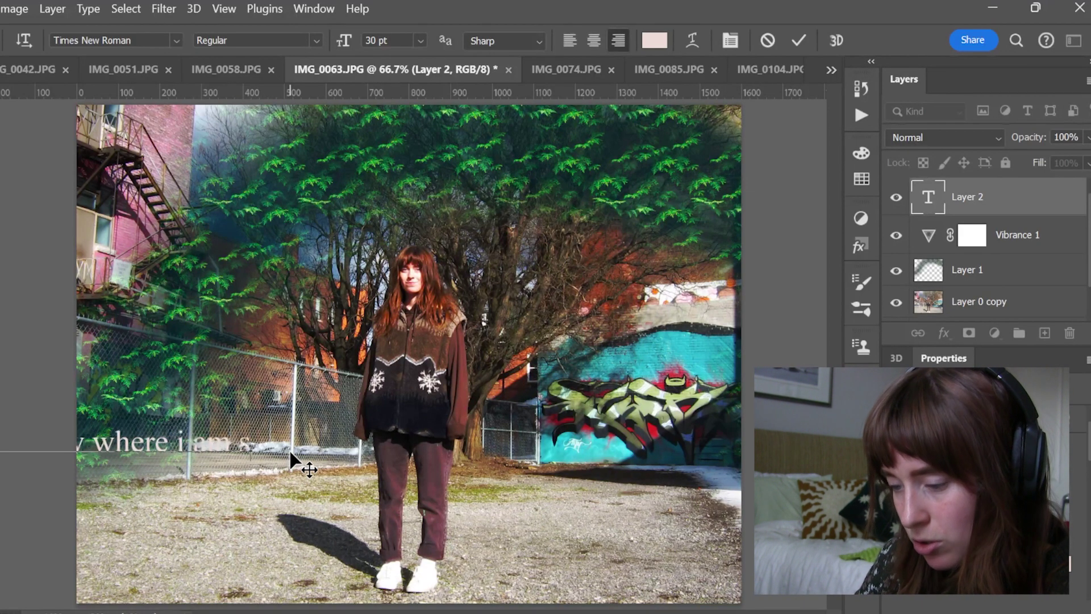
text(upposed to be)
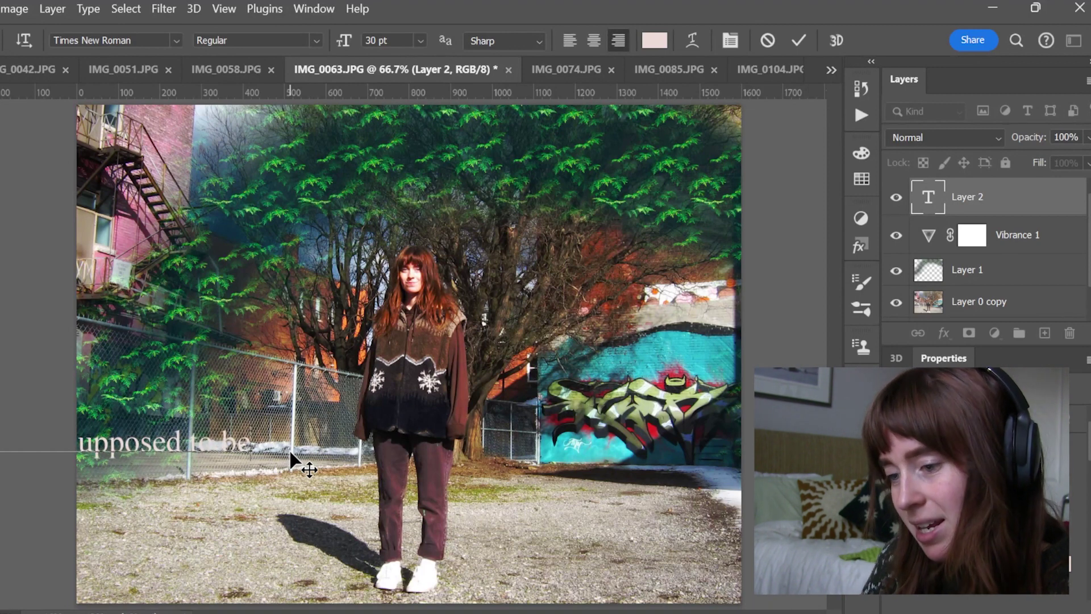
key(ctrl+a)
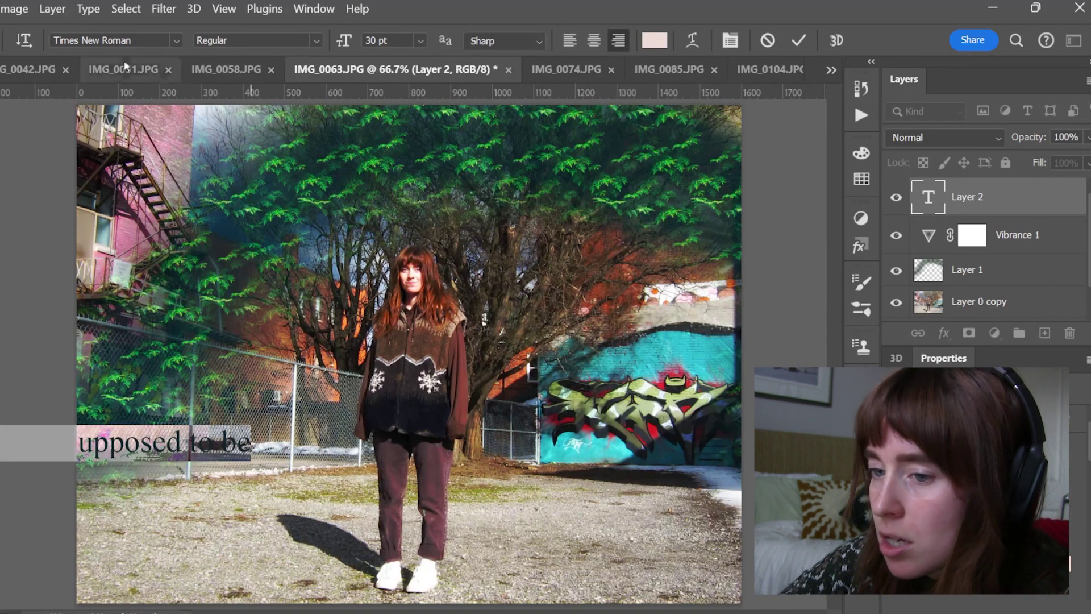
click(0, 81)
Move the text line onto the gravel across the woman's legs and recolour it dark green
drag(121, 452, 523, 505)
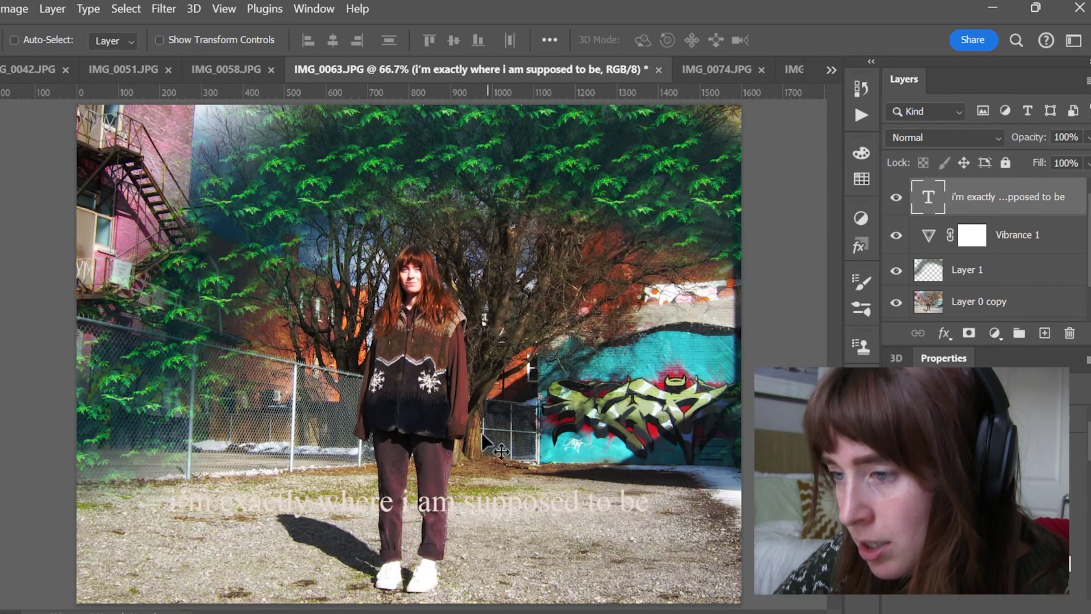
double_click(296, 500)
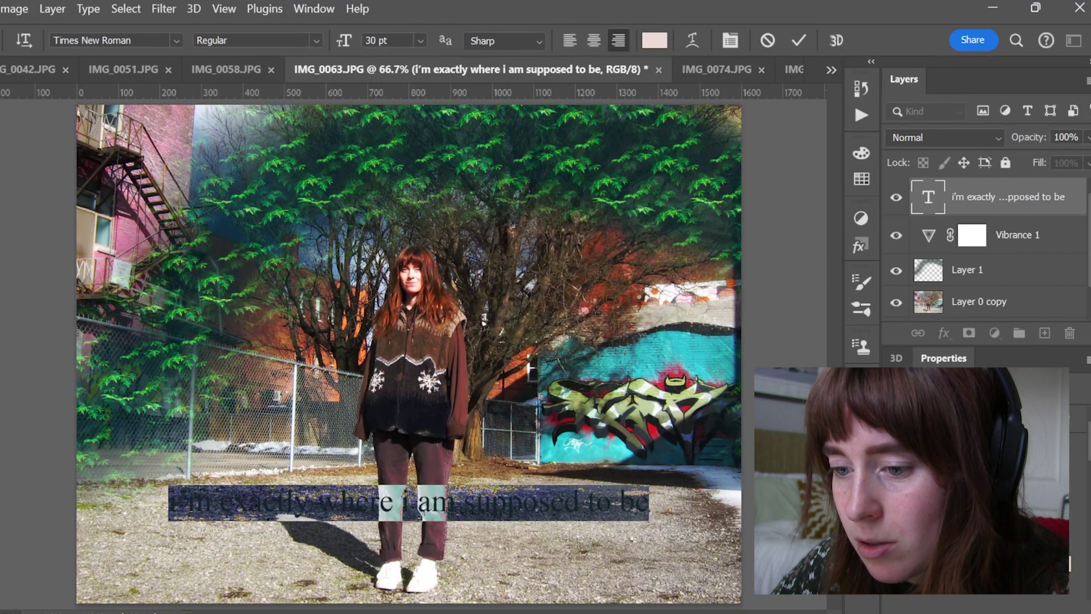
key(ctrl+Return)
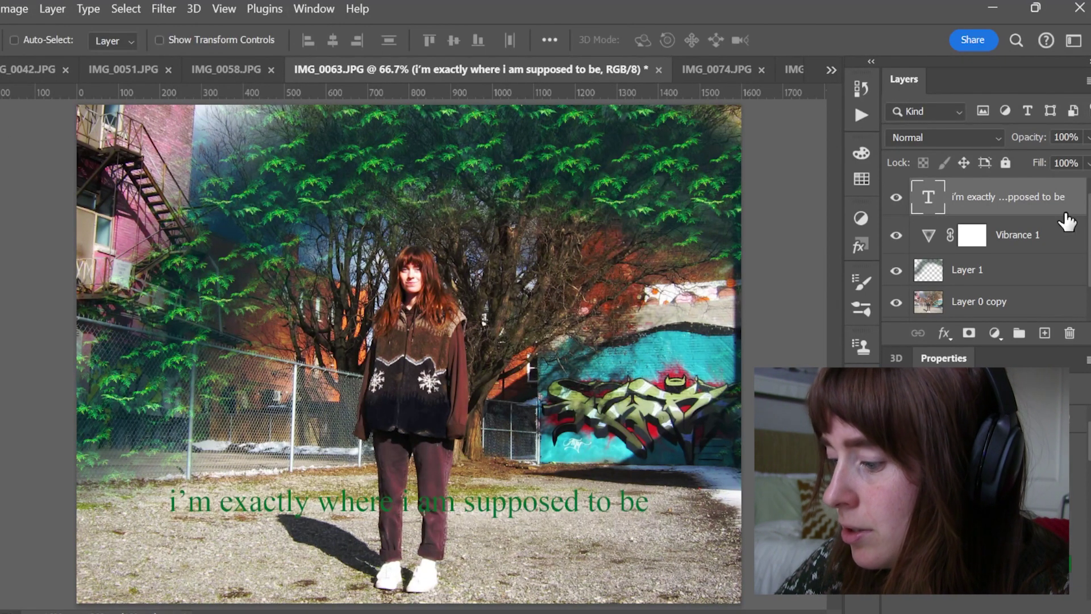
Give the text a green Outer Glow in Normal mode with 55% opacity and 32% noise, leaving Color Overlay off
double_click(1066, 222)
click(391, 385)
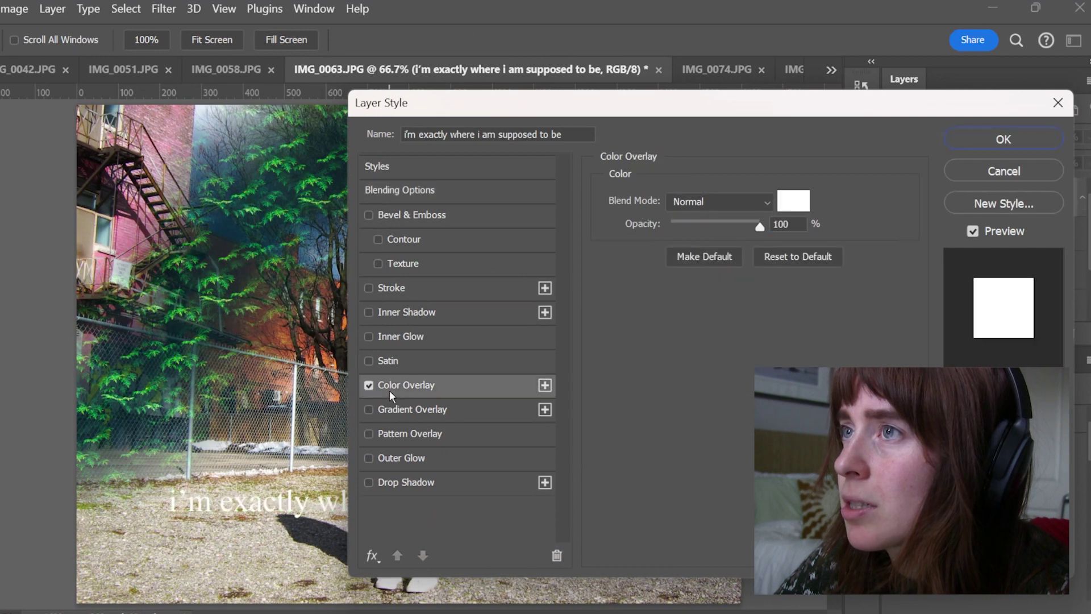
click(369, 385)
click(370, 459)
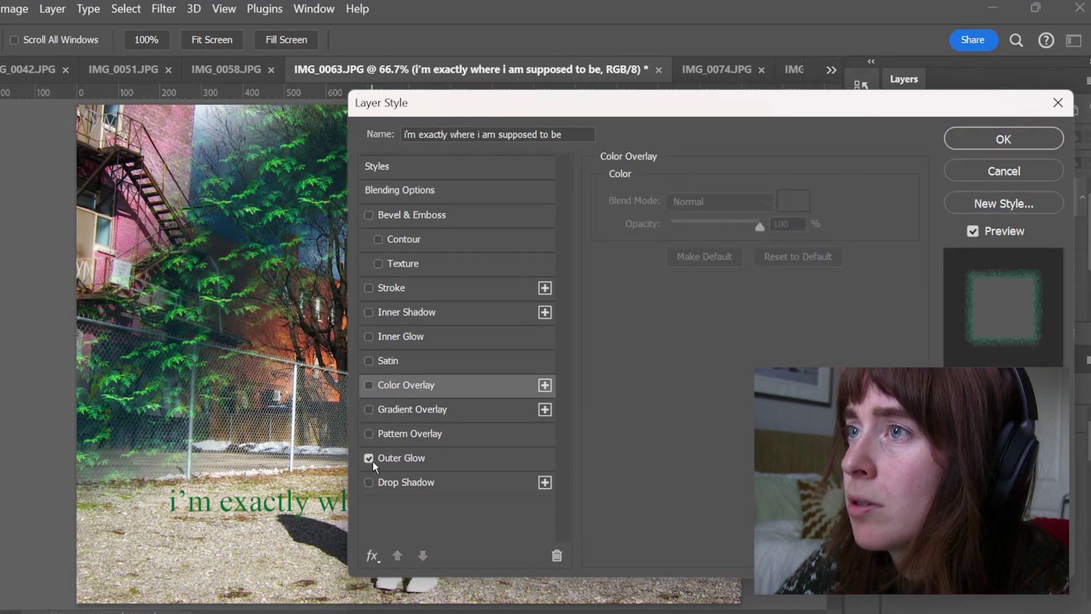
click(379, 464)
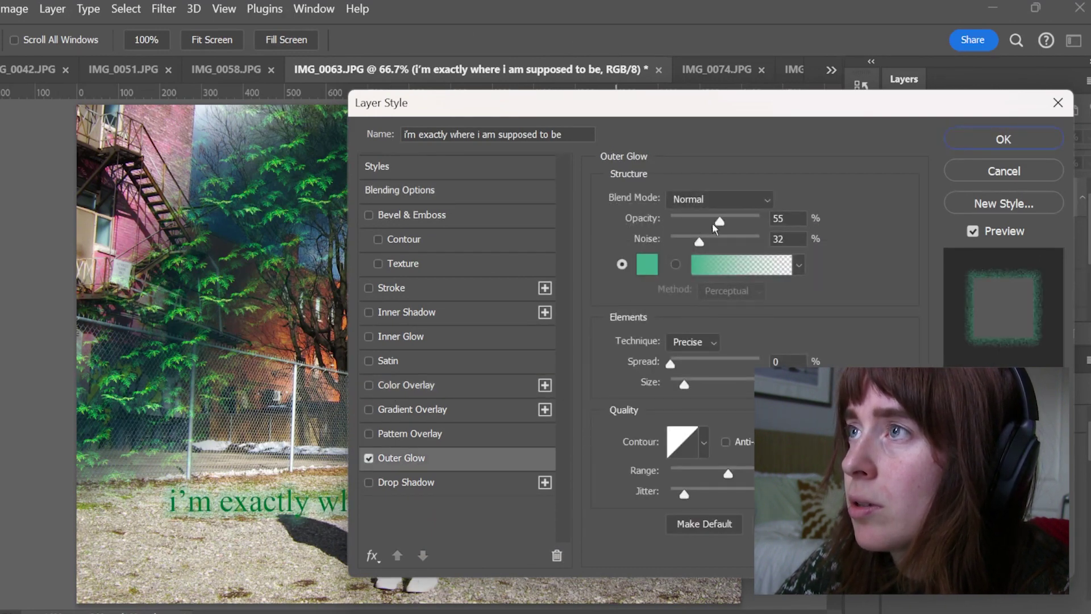
click(655, 262)
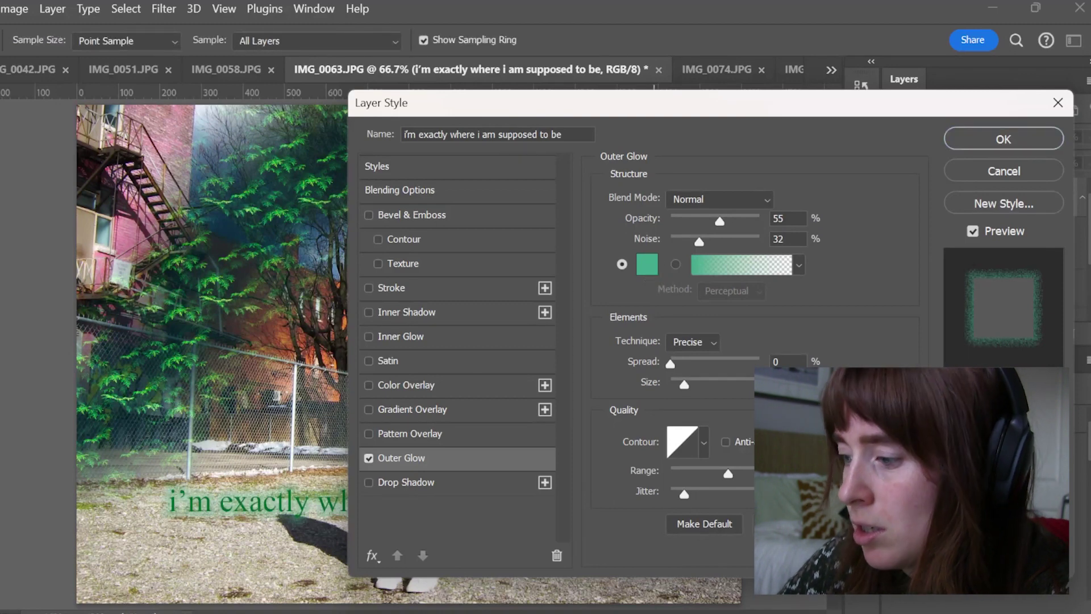
click(1004, 139)
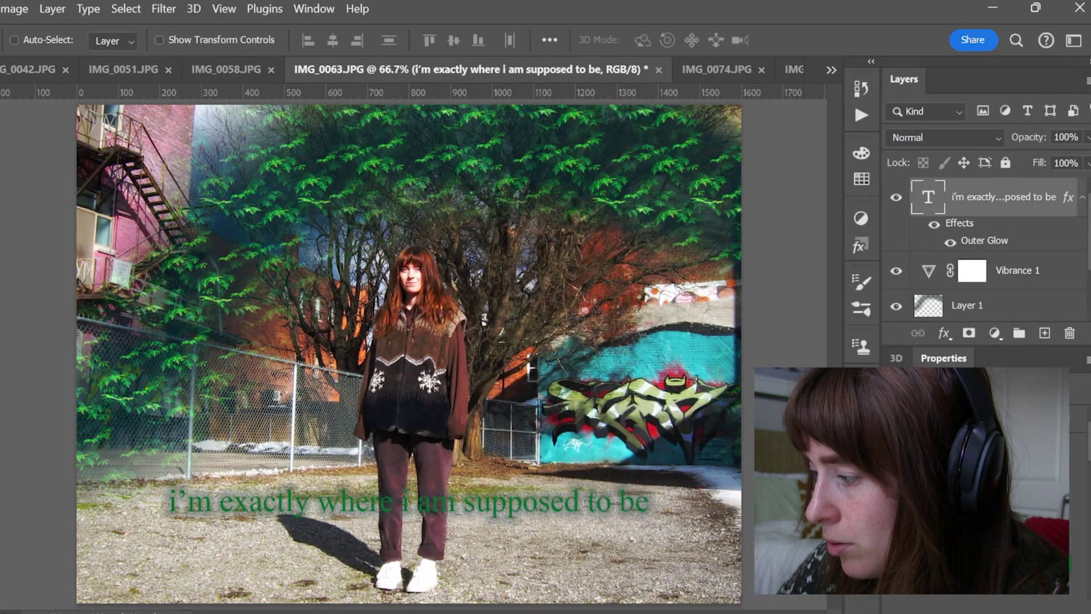
Raise the opacity of the text's Outer Glow slightly and reduce its size
double_click(1017, 219)
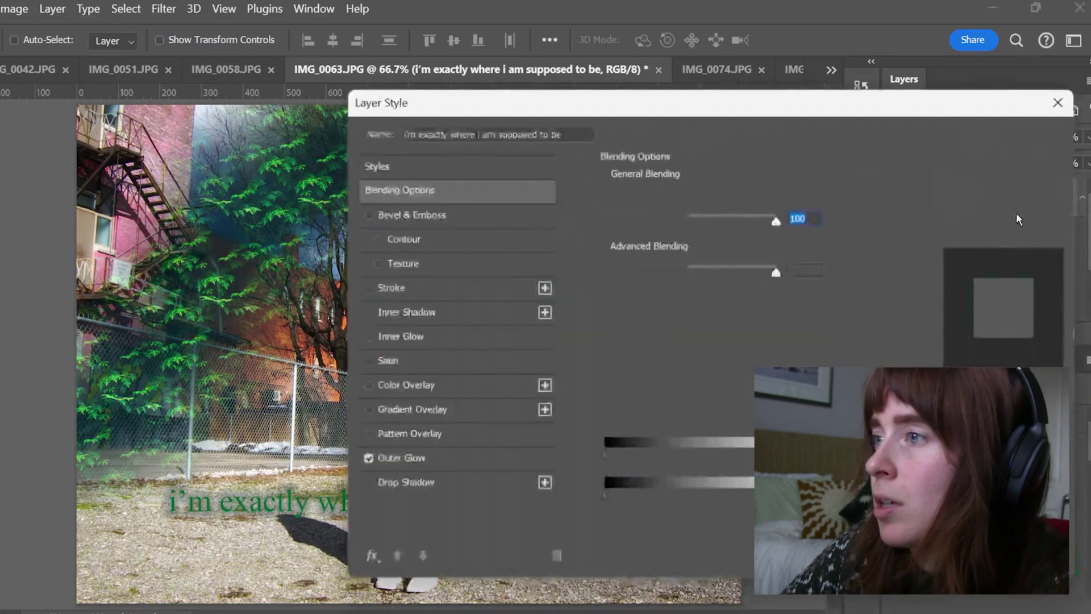
click(461, 467)
drag(704, 216, 725, 222)
drag(686, 382, 676, 386)
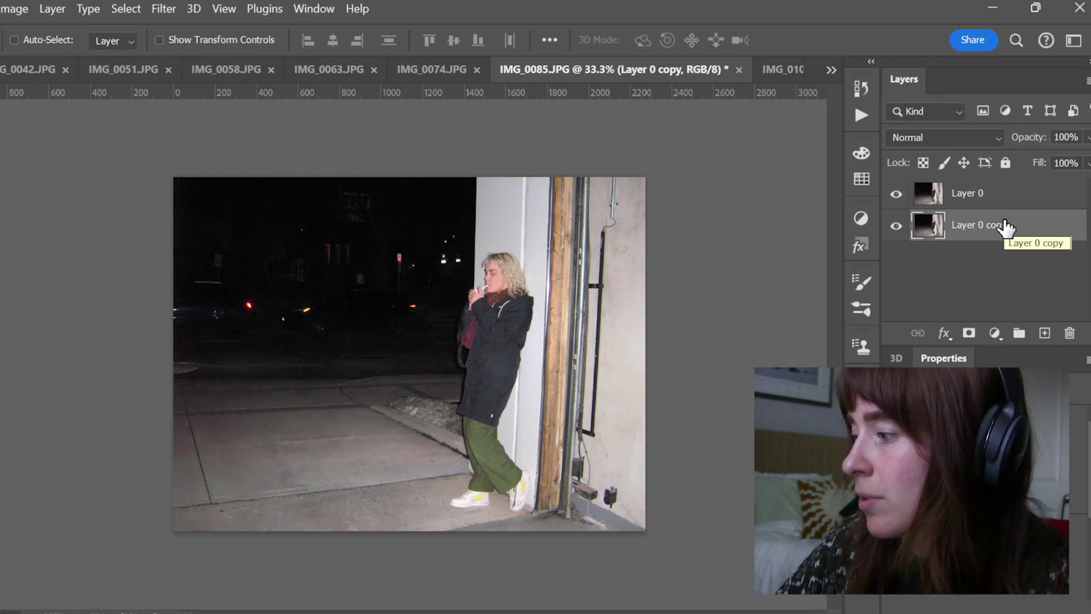
Distort Layer 0 with the Polar Coordinates filter so the street scene wraps into a round tunnel
click(1014, 204)
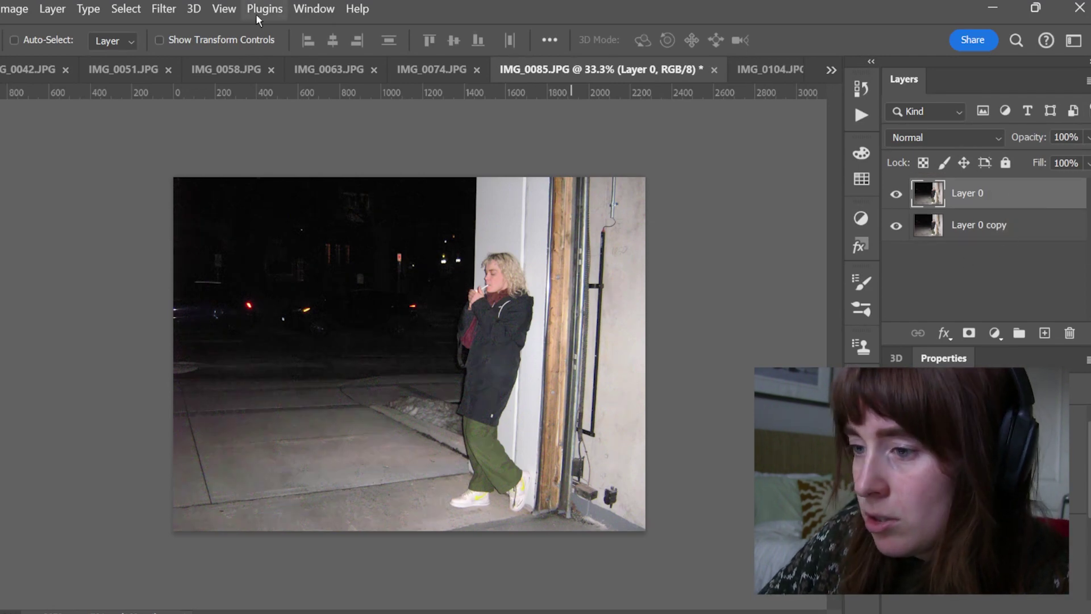
click(163, 8)
mouse_move(236, 285)
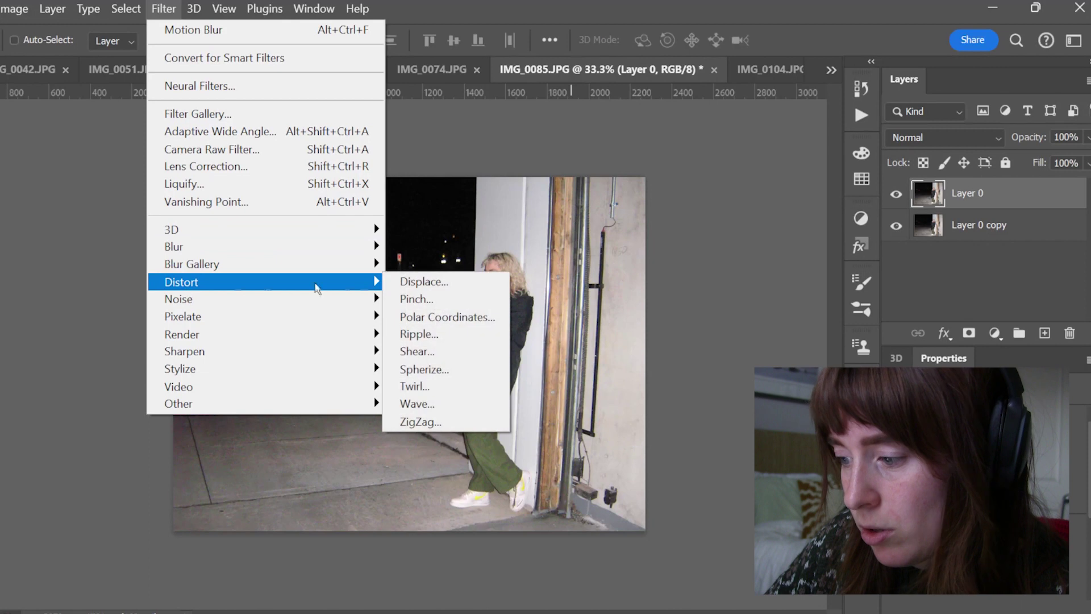
click(437, 317)
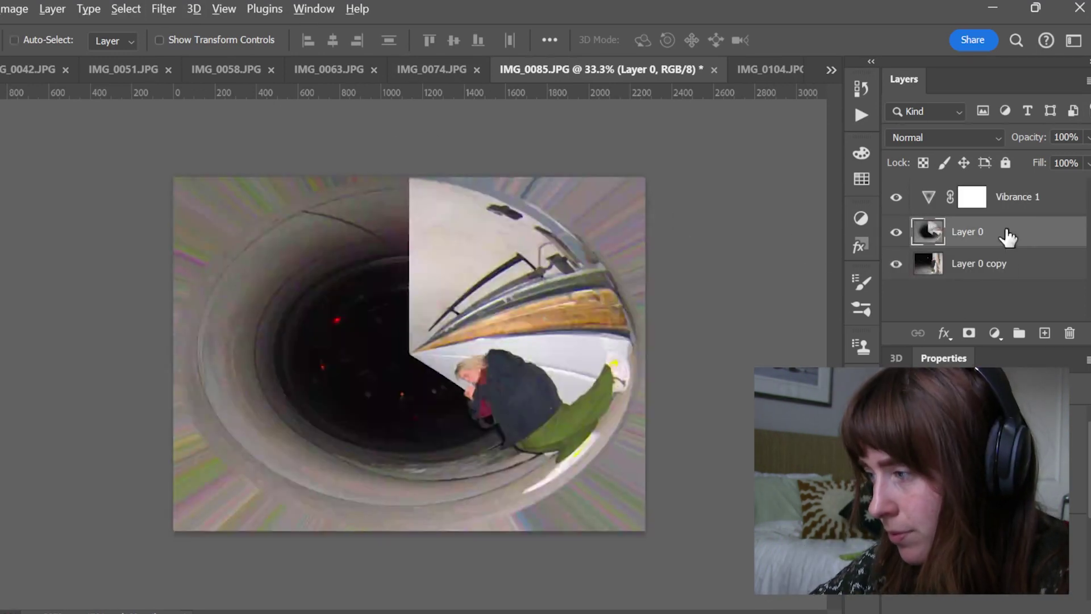
Duplicate the distorted Layer 0, apply Find Edges to the copy and set its blend mode to Darken
key(ctrl+j)
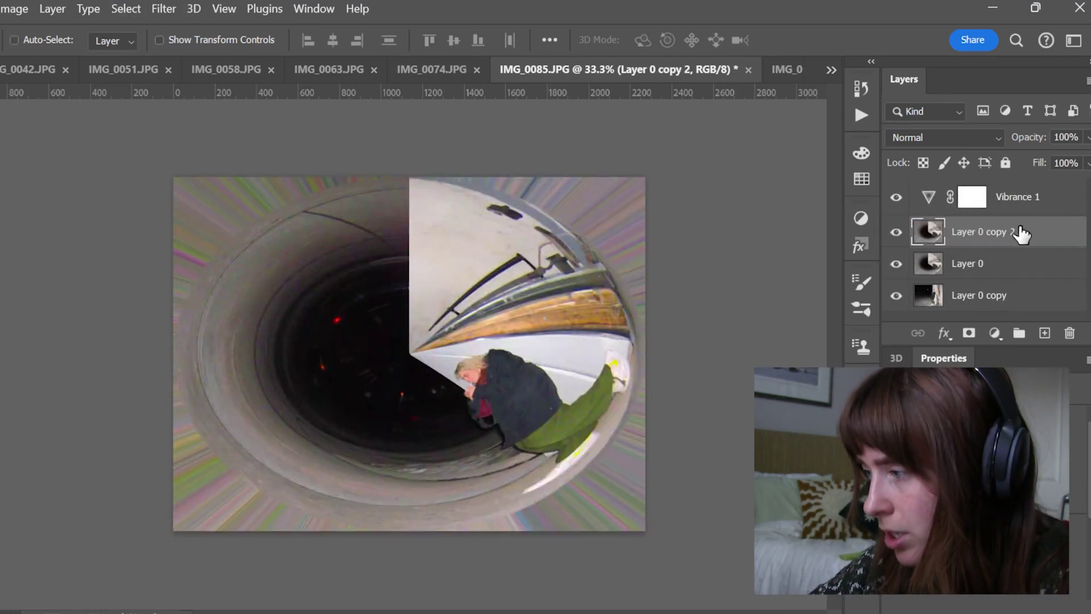
click(164, 9)
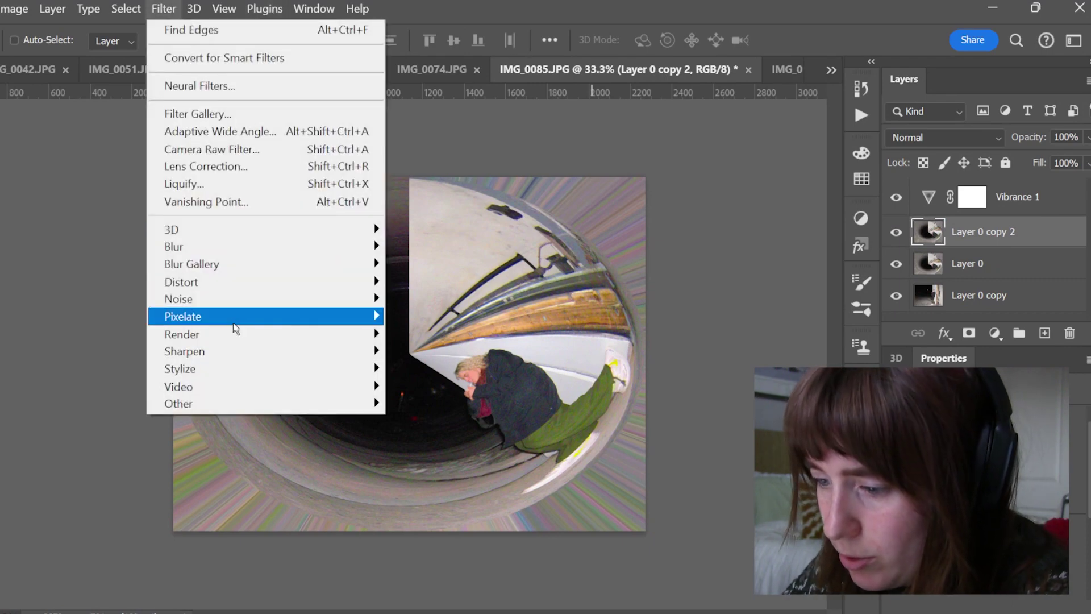
mouse_move(241, 349)
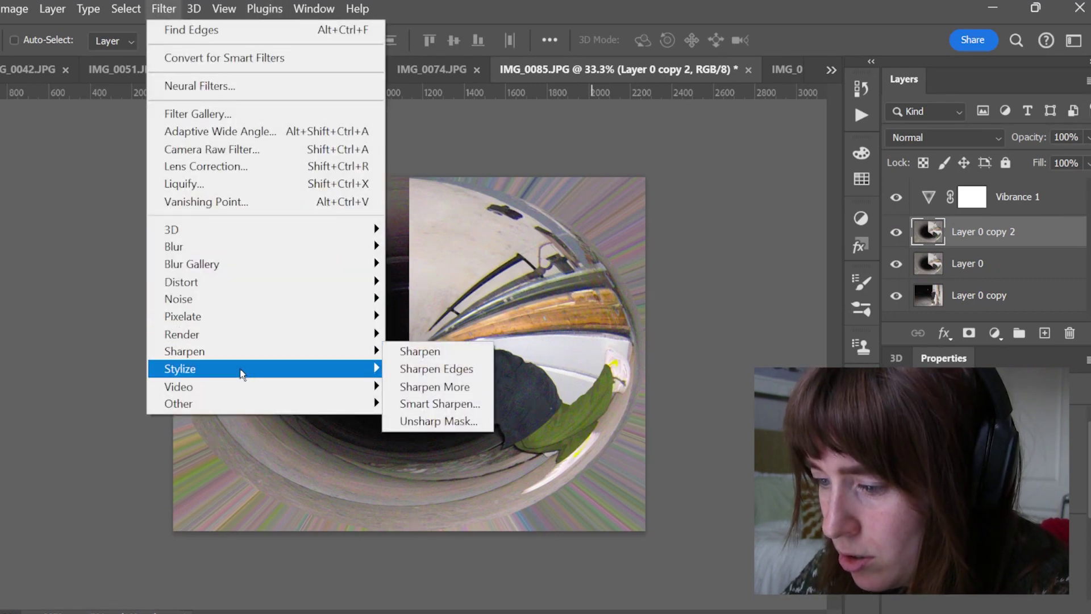
mouse_move(241, 369)
click(439, 420)
key(shift+alt+k)
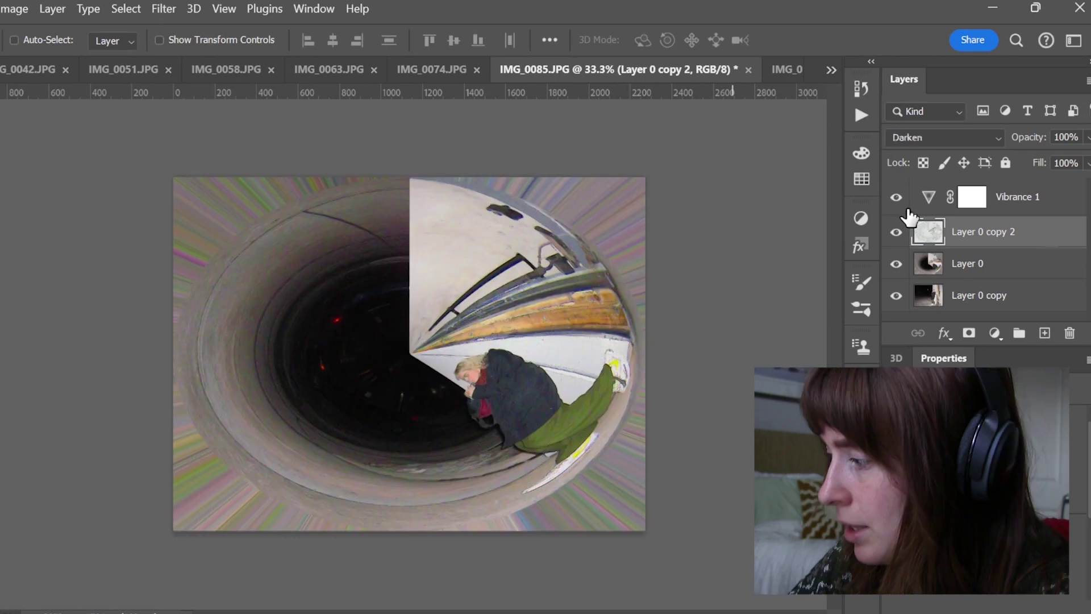
Compare the image with and without the Find Edges layer and set that layer's opacity to 53%
click(898, 232)
click(903, 232)
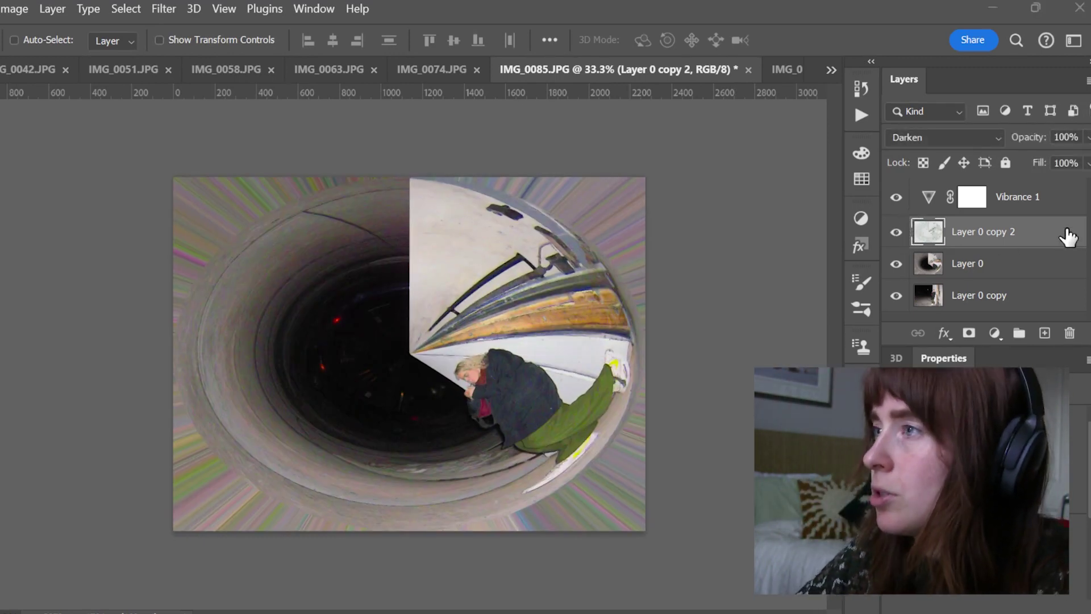
key(space)
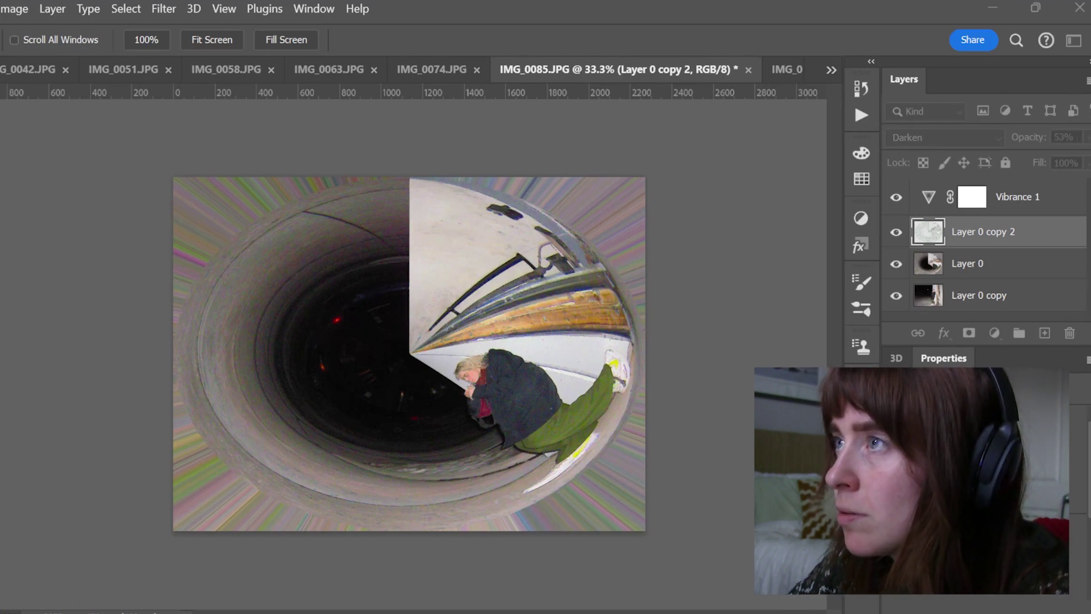
key(v)
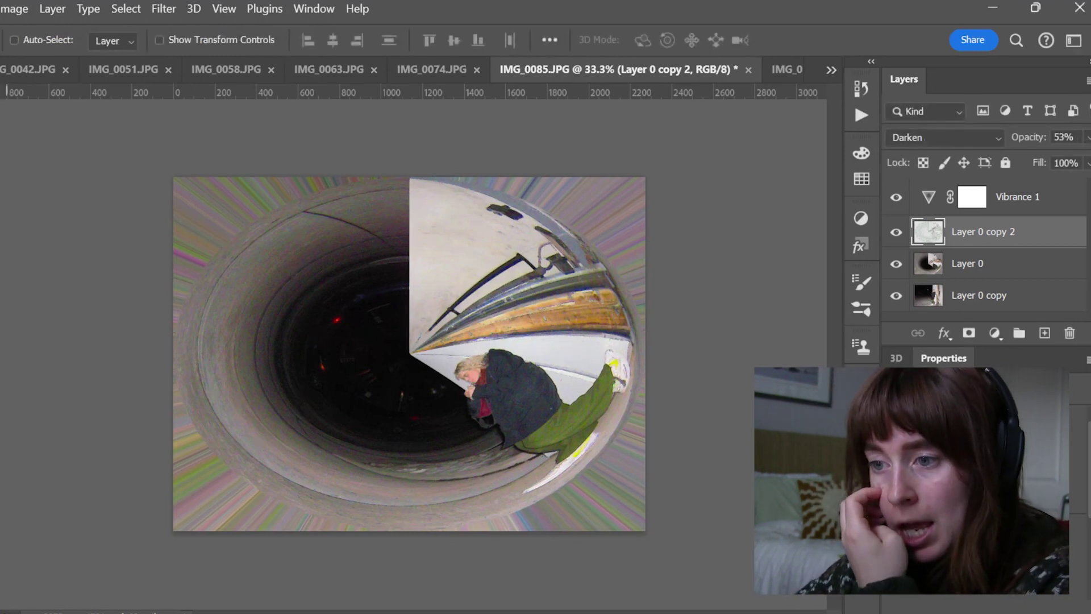
Emboss Layer 0 copy 2 with angle 135°, height 3 pixels and amount 100%, and set its opacity to 73%
click(163, 9)
mouse_move(200, 340)
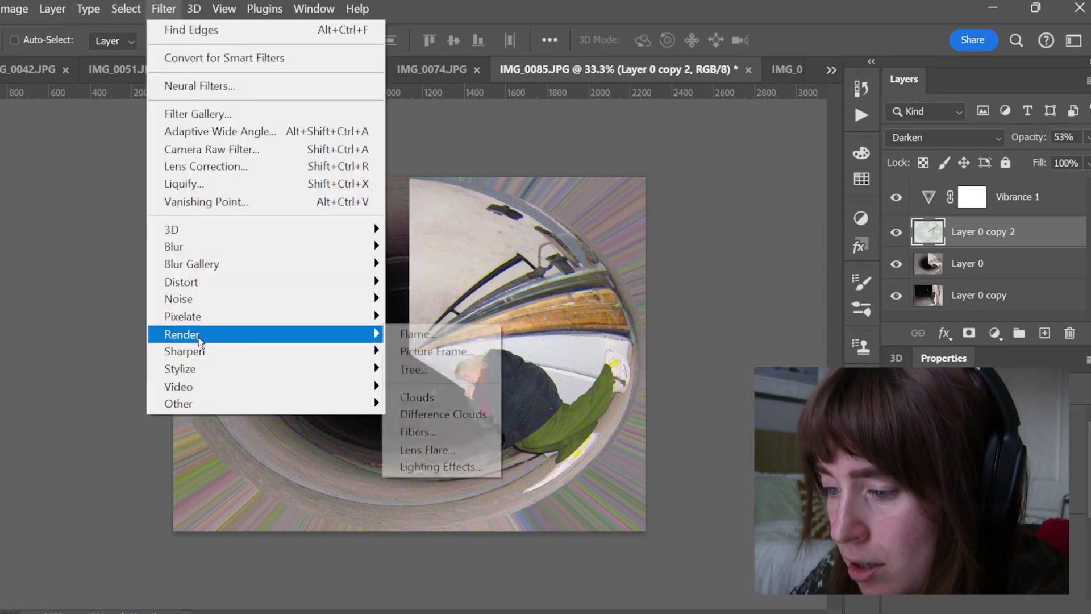
mouse_move(233, 377)
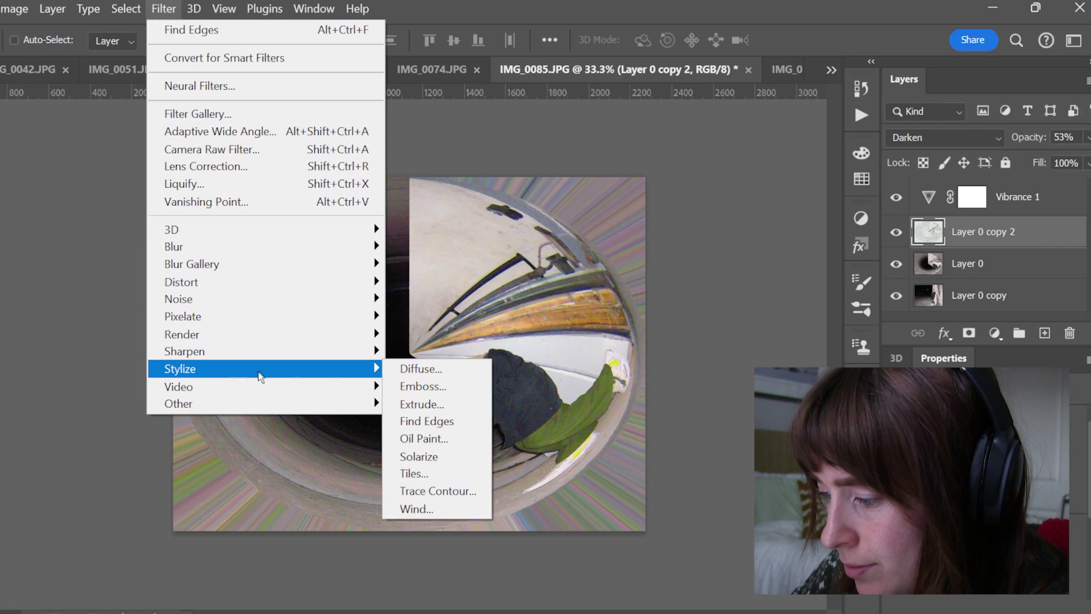
click(467, 387)
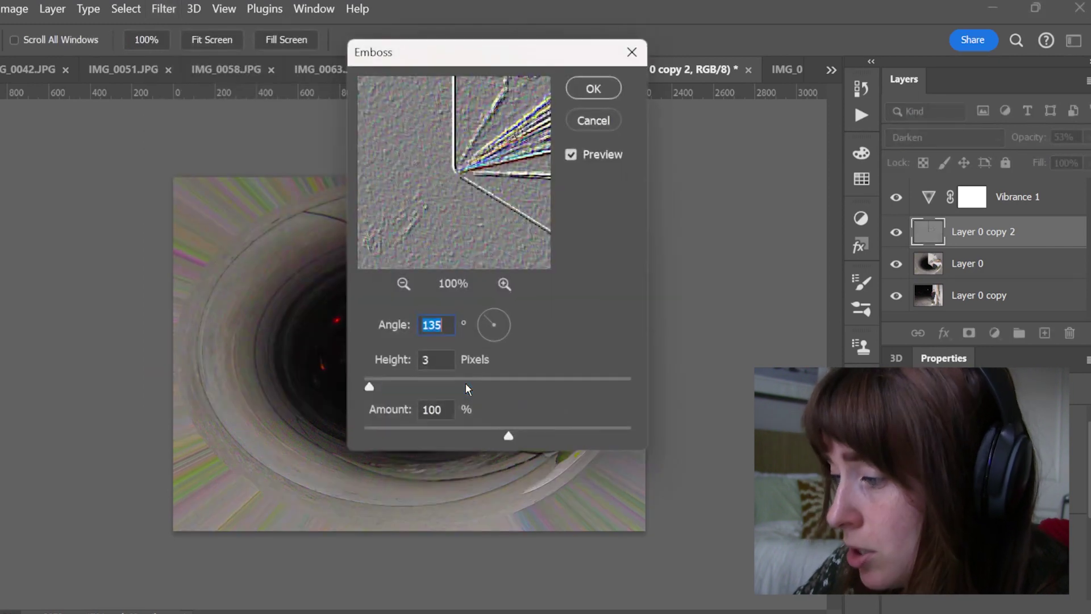
click(594, 89)
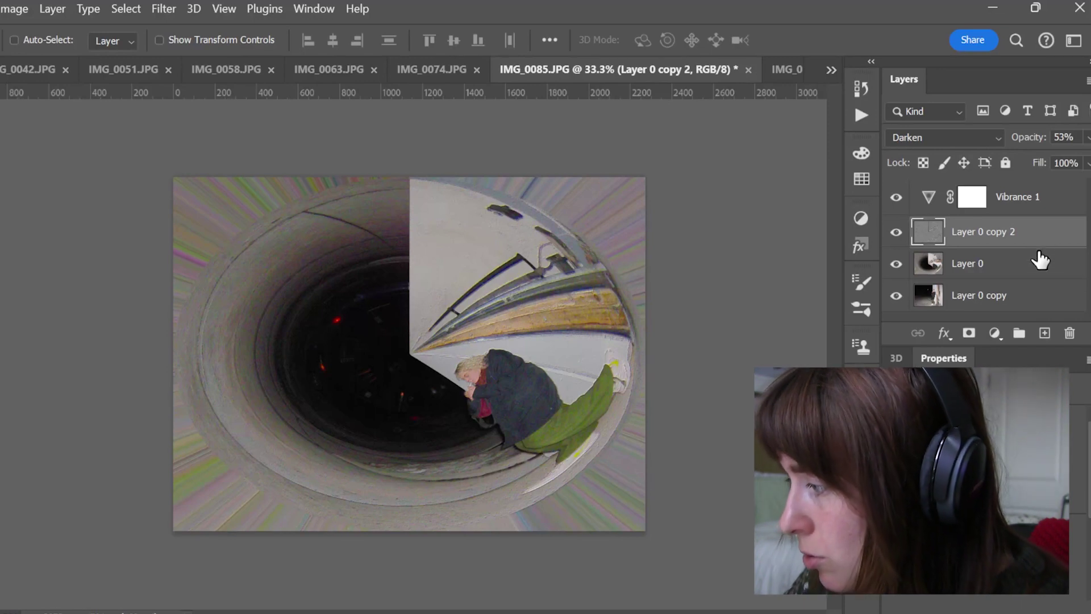
key(7)
key(3)
Add a Brightness/Contrast adjustment layer above the embossed layer and make the image brighter and more contrasty
click(995, 333)
click(926, 339)
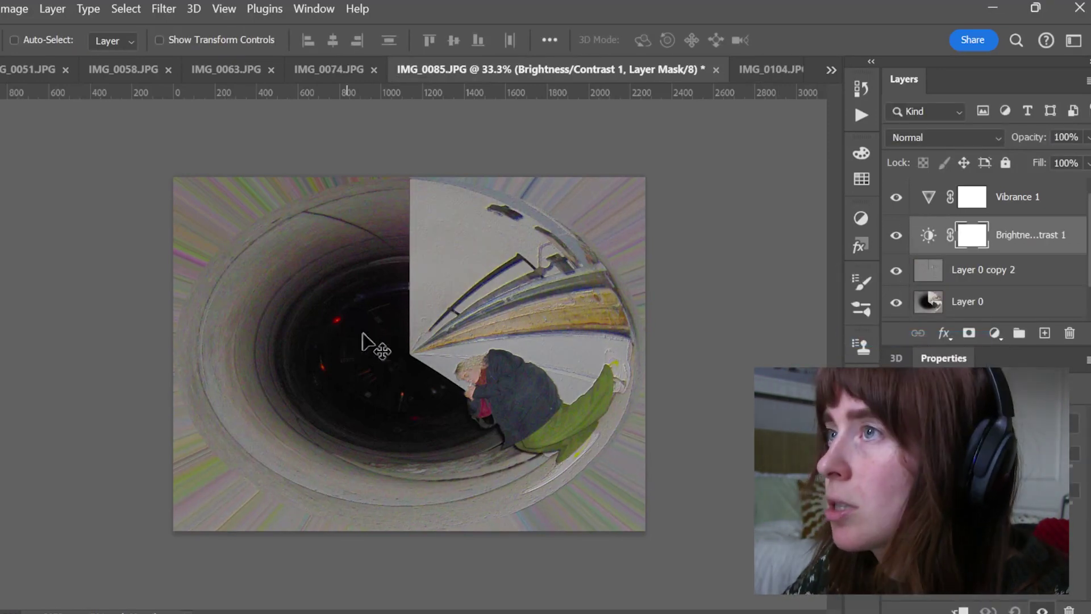
drag(981, 466, 1008, 466)
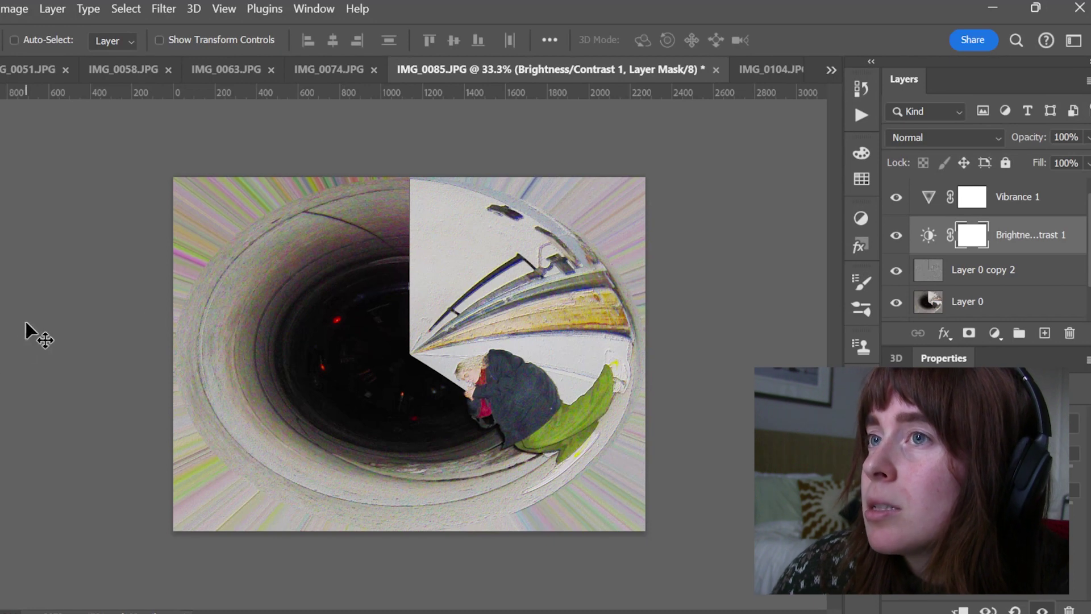
Write "relax" in 60 pt Times New Roman over the dark tunnel opening and recolour it pale grey-green
key(t)
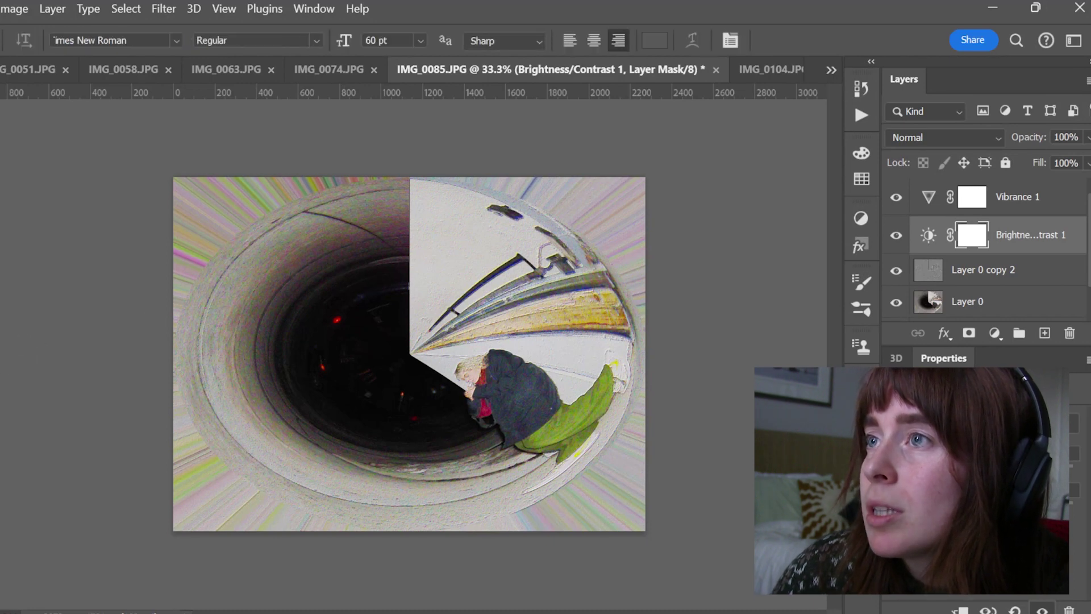
click(309, 299)
key(BackSpace)
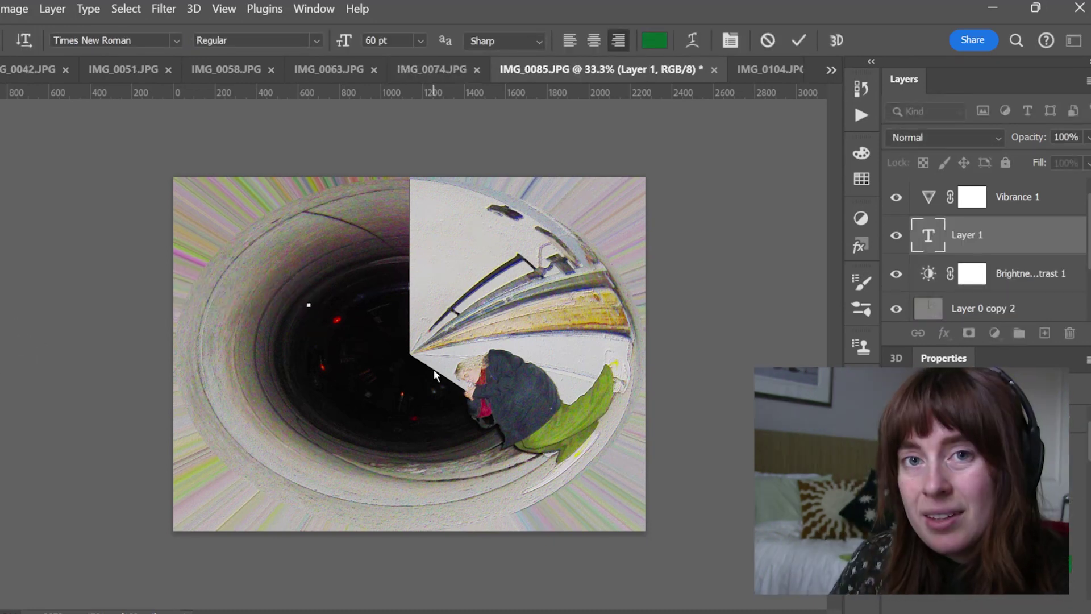
text(relax)
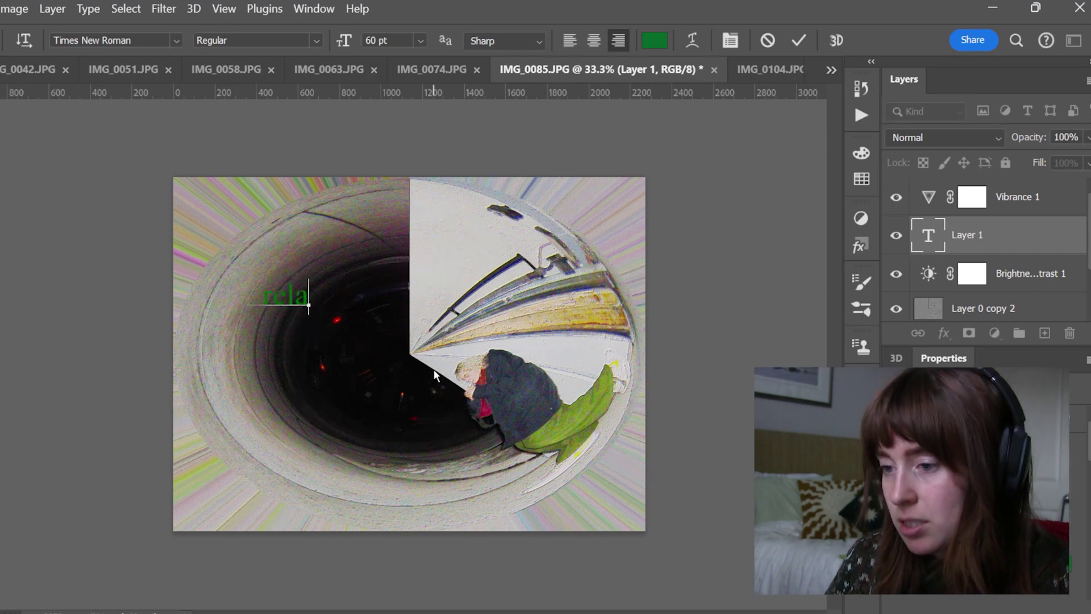
double_click(270, 294)
click(657, 43)
click(452, 239)
key(Return)
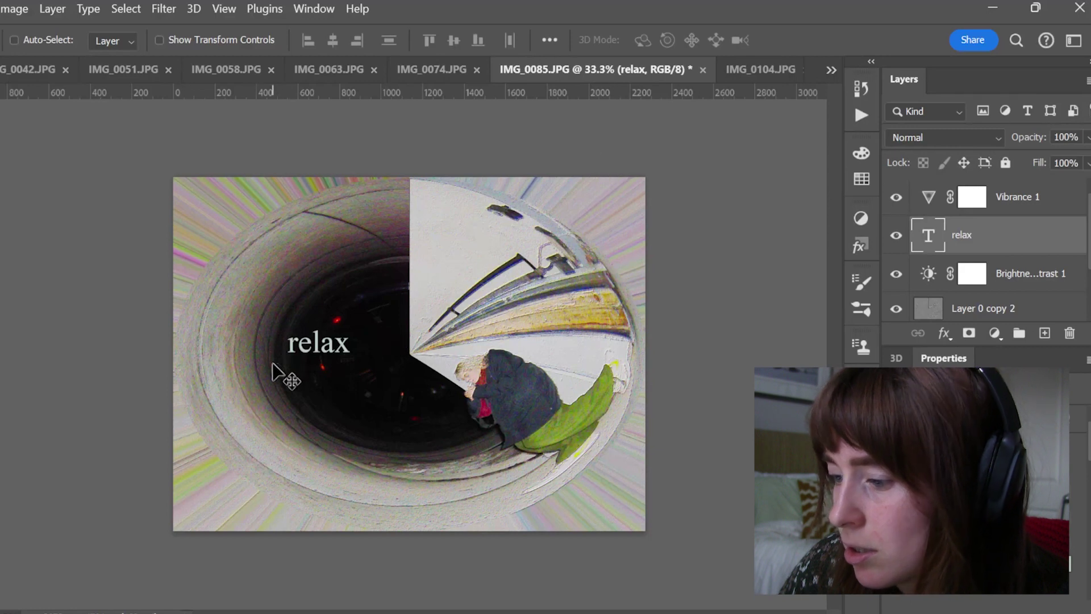
Try the Shell Lower warp on the word "relax", then give it a gentle wavy text warp instead
double_click(327, 362)
click(731, 40)
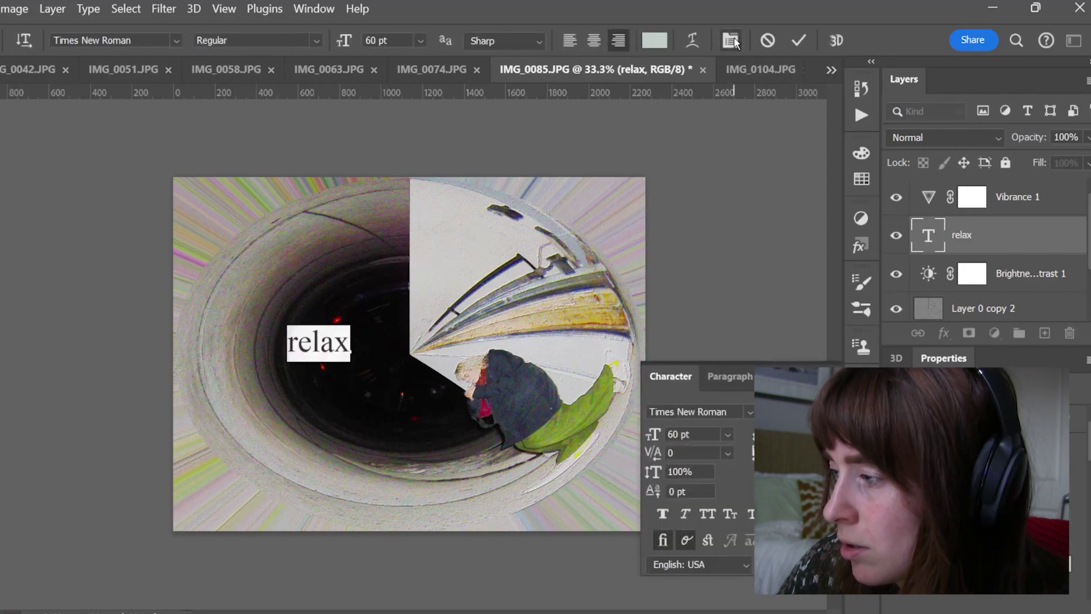
click(733, 40)
click(692, 40)
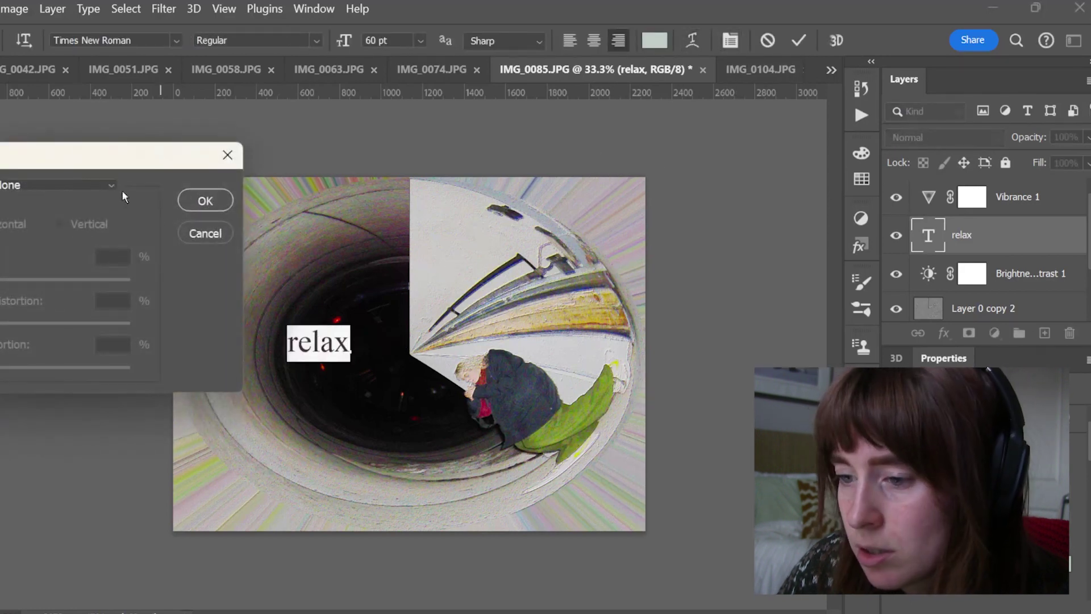
click(88, 185)
click(26, 340)
click(63, 186)
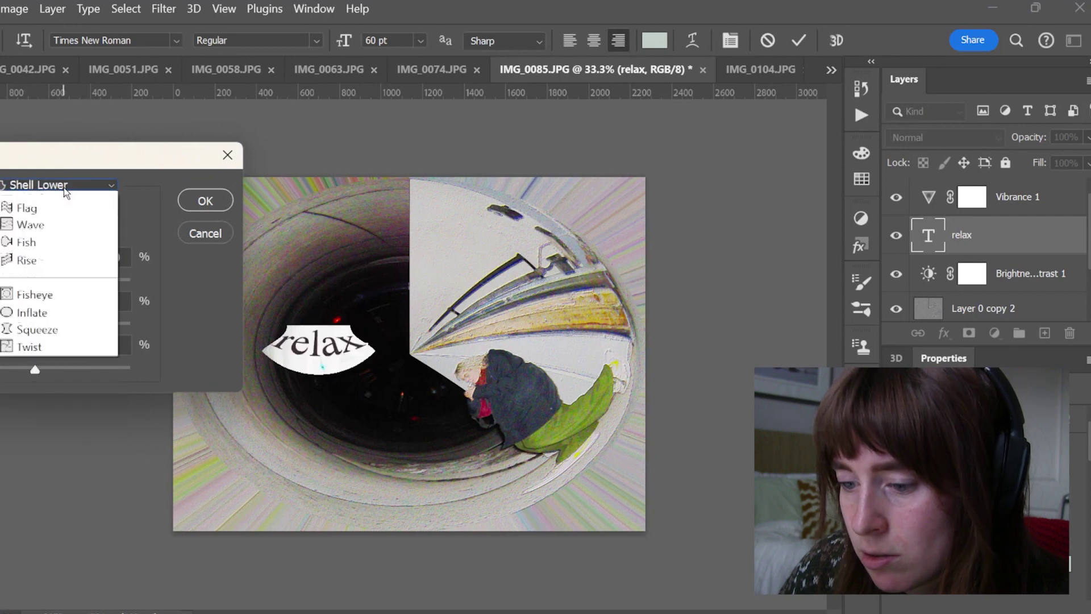
click(49, 410)
click(205, 200)
Convert the "relax" text to a smart object and soften it with a slight Gaussian Blur
click(164, 9)
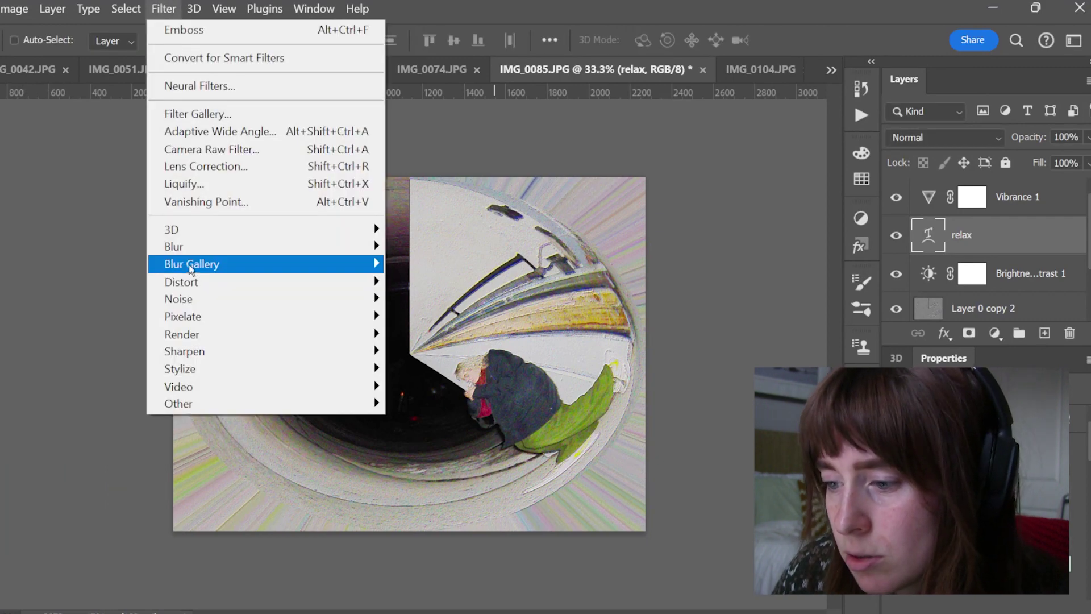
mouse_move(204, 254)
click(449, 316)
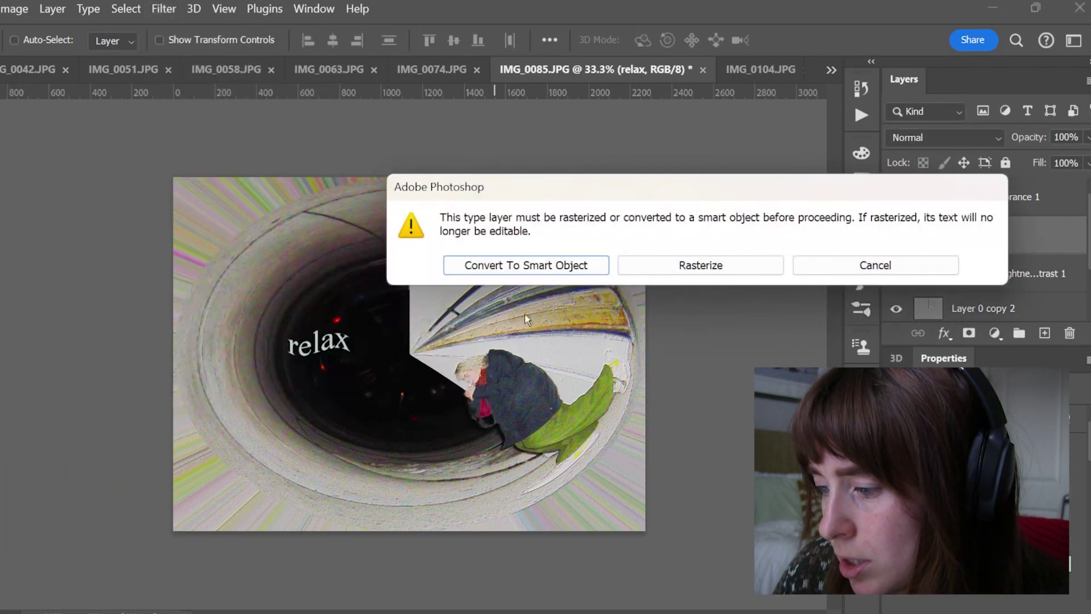
click(558, 272)
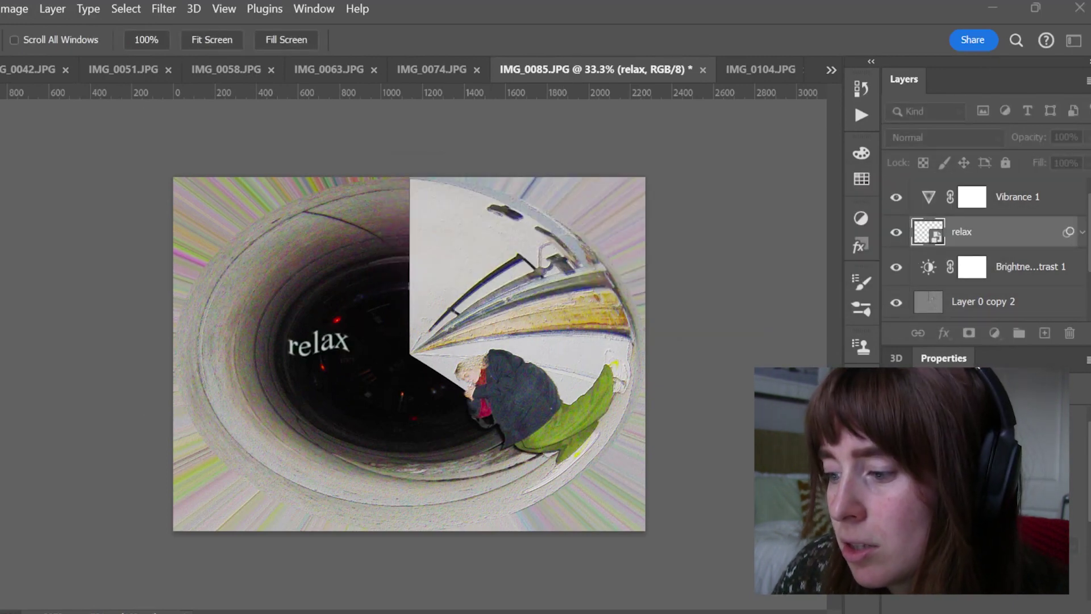
key(Return)
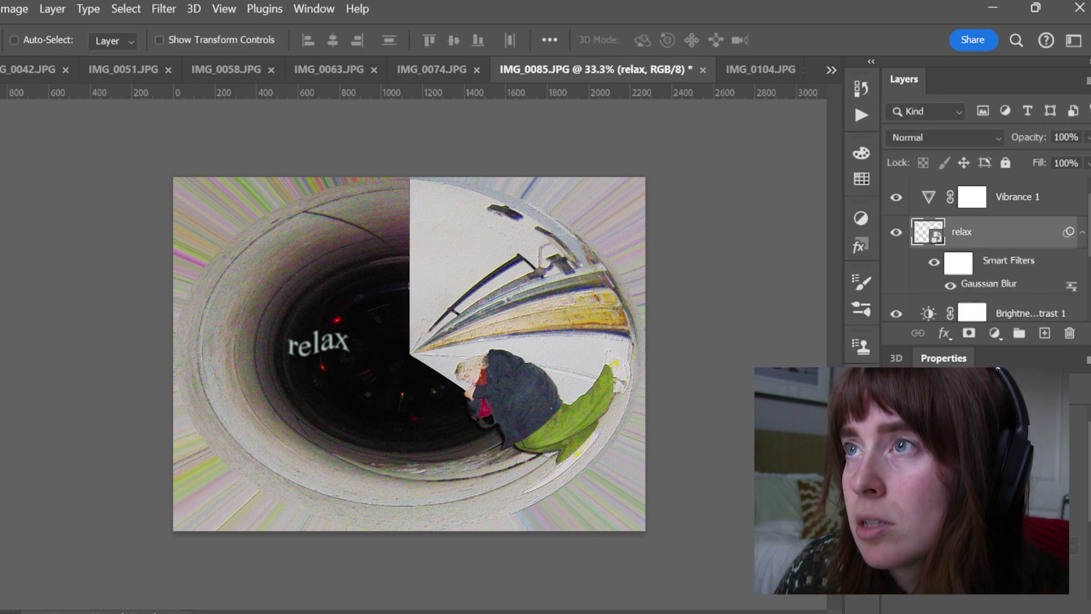